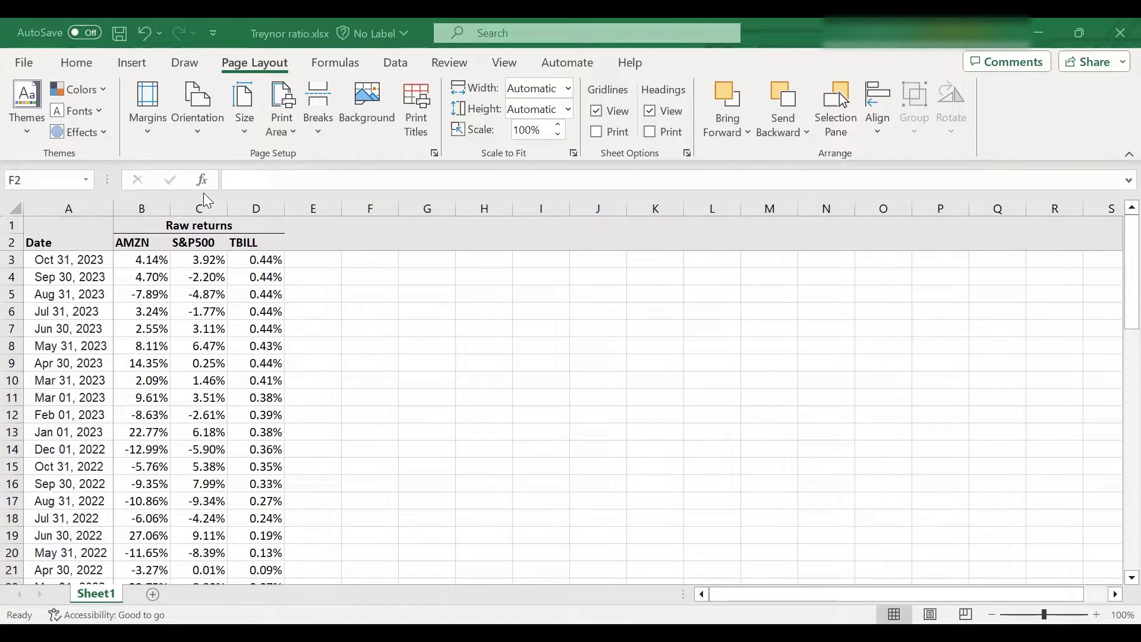
# Step: Review the AMZN, S&P500 and TBILL raw return columns (4.14%, 3.92%, 0.44% for Oct 31, 2023)
pyautogui.click(136, 242)
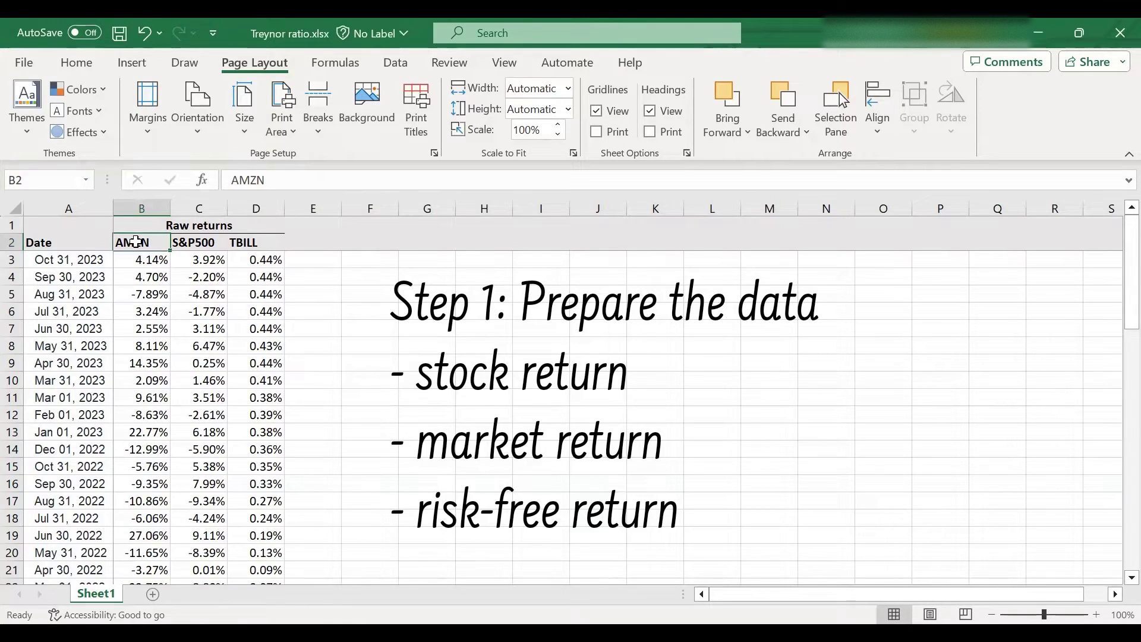
pyautogui.click(152, 199)
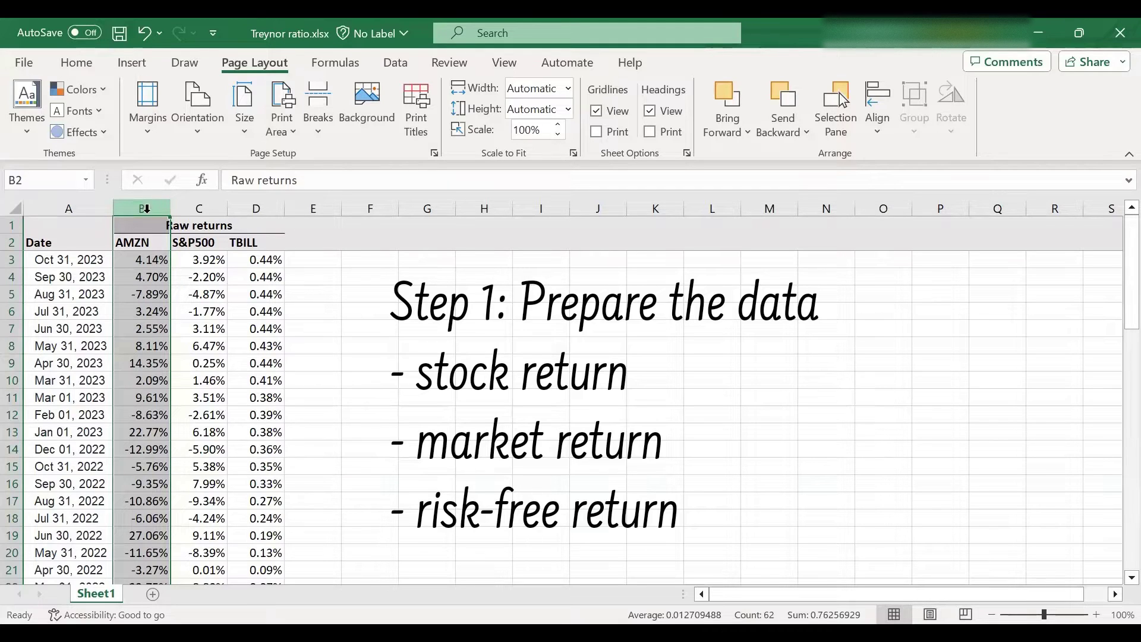
pyautogui.click(130, 258)
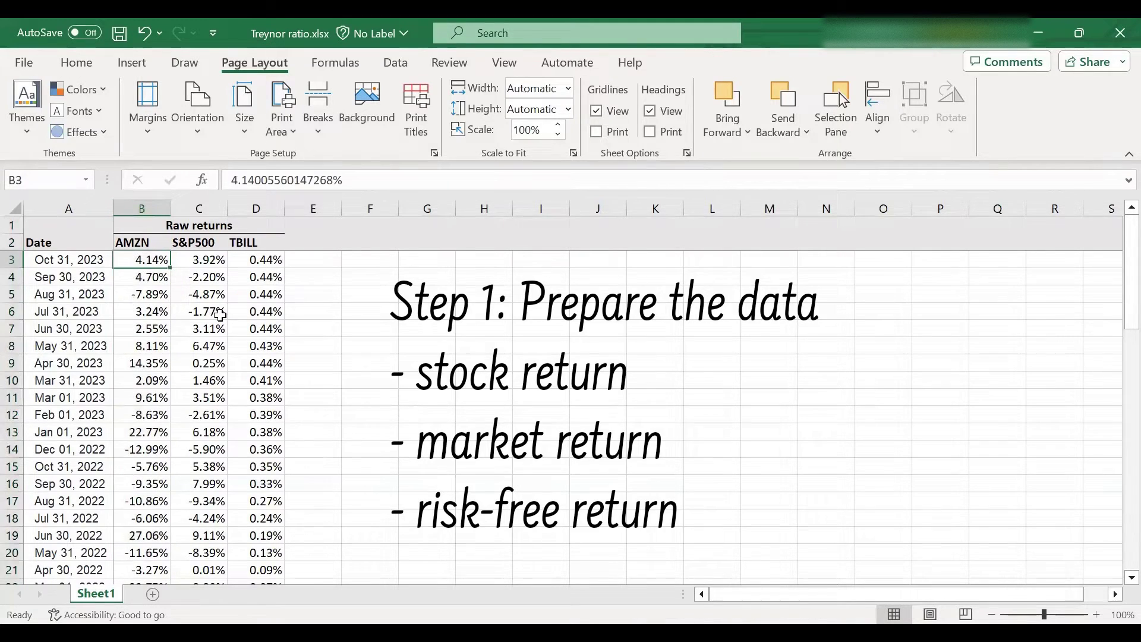
pyautogui.scroll(-15, 210, 318)
pyautogui.scroll(-3, 208, 319)
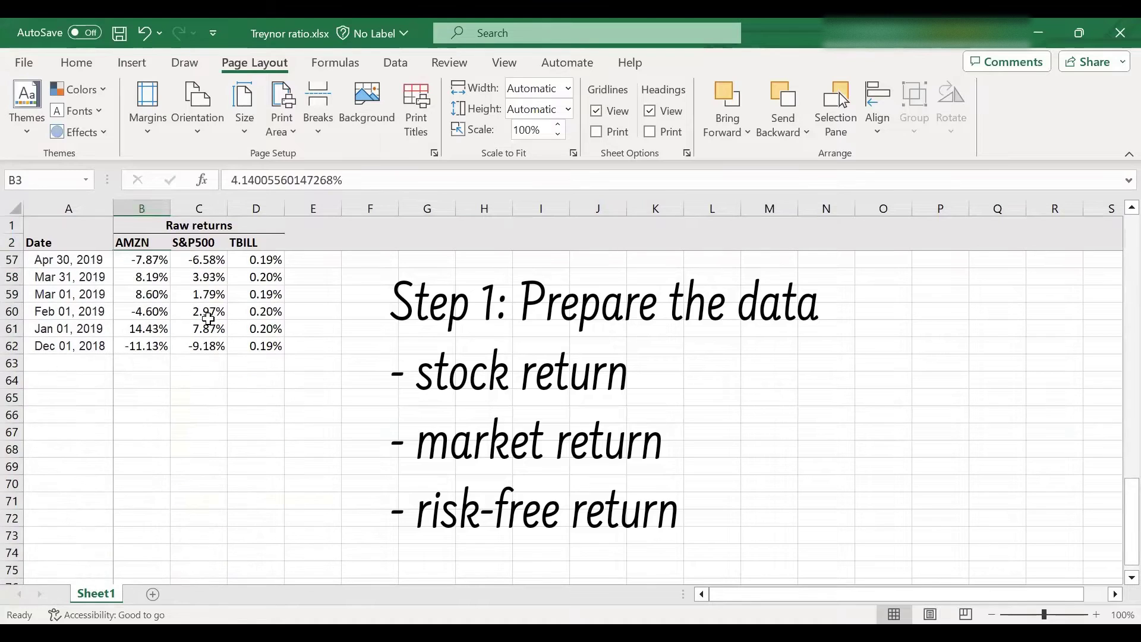
pyautogui.scroll(12, 265, 320)
pyautogui.scroll(6, 268, 319)
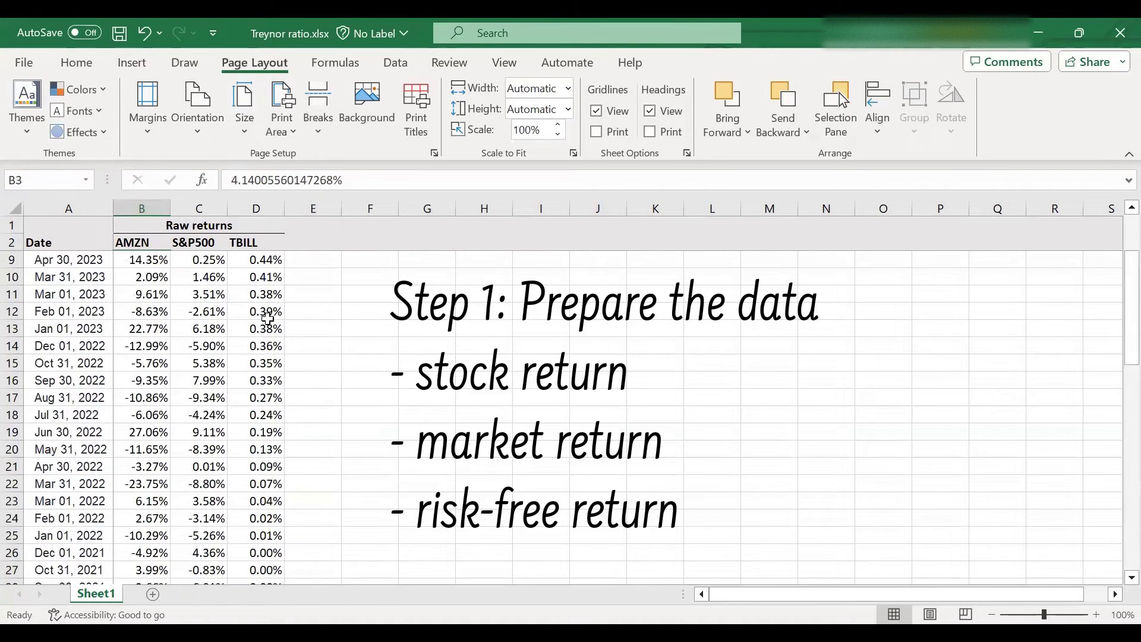
pyautogui.click(194, 240)
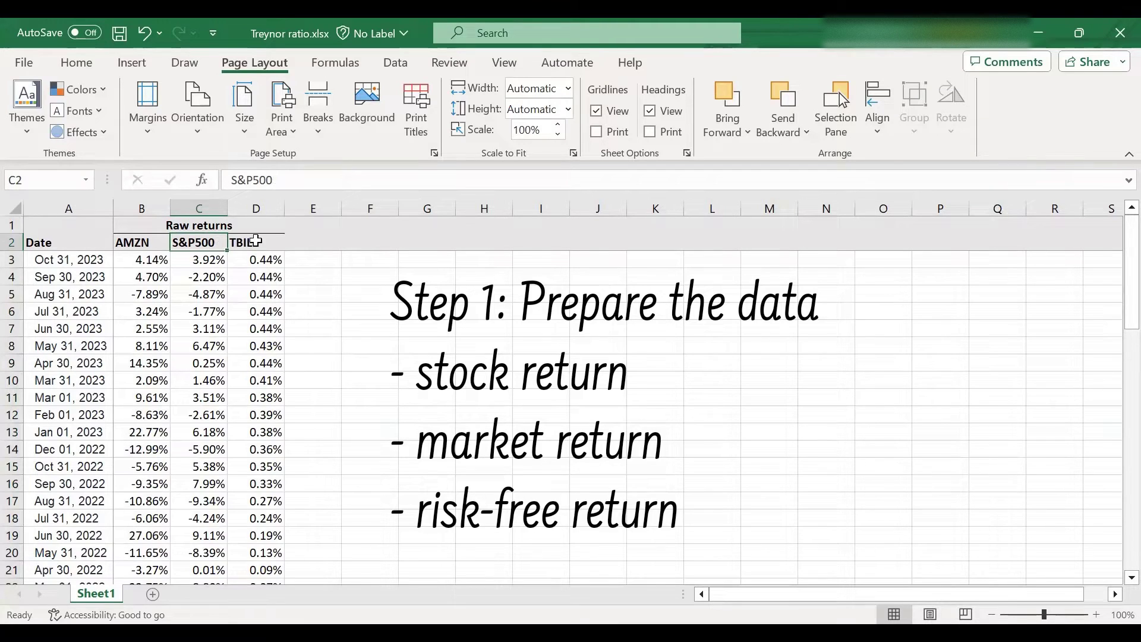
pyautogui.click(258, 242)
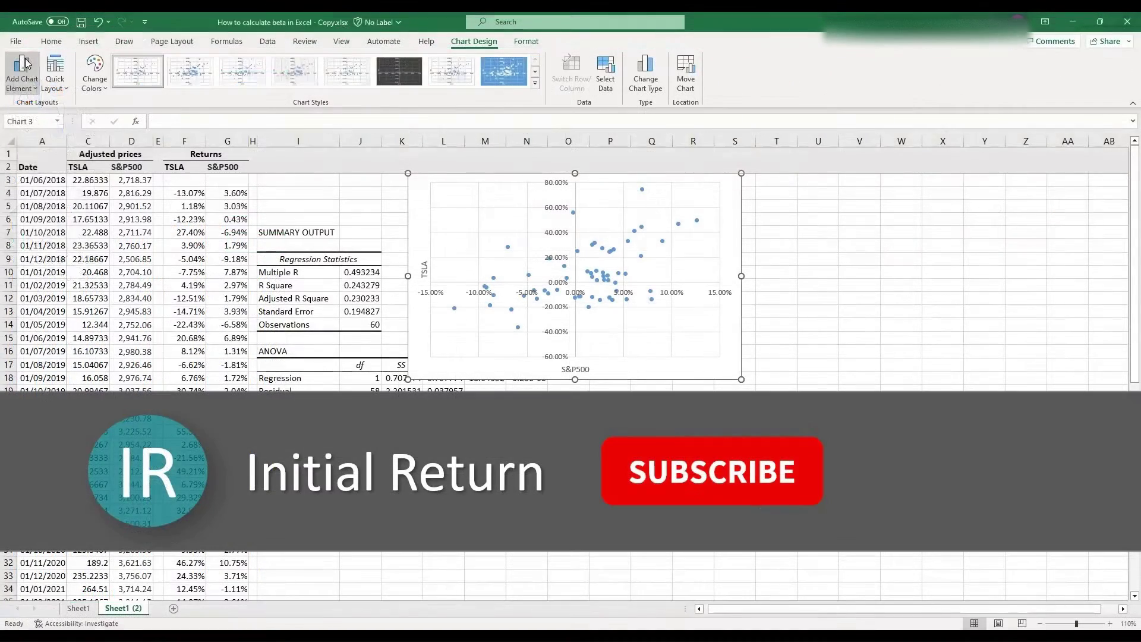
# Step: Add a linear trendline to the scatter chart via Add Chart Element
pyautogui.click(21, 73)
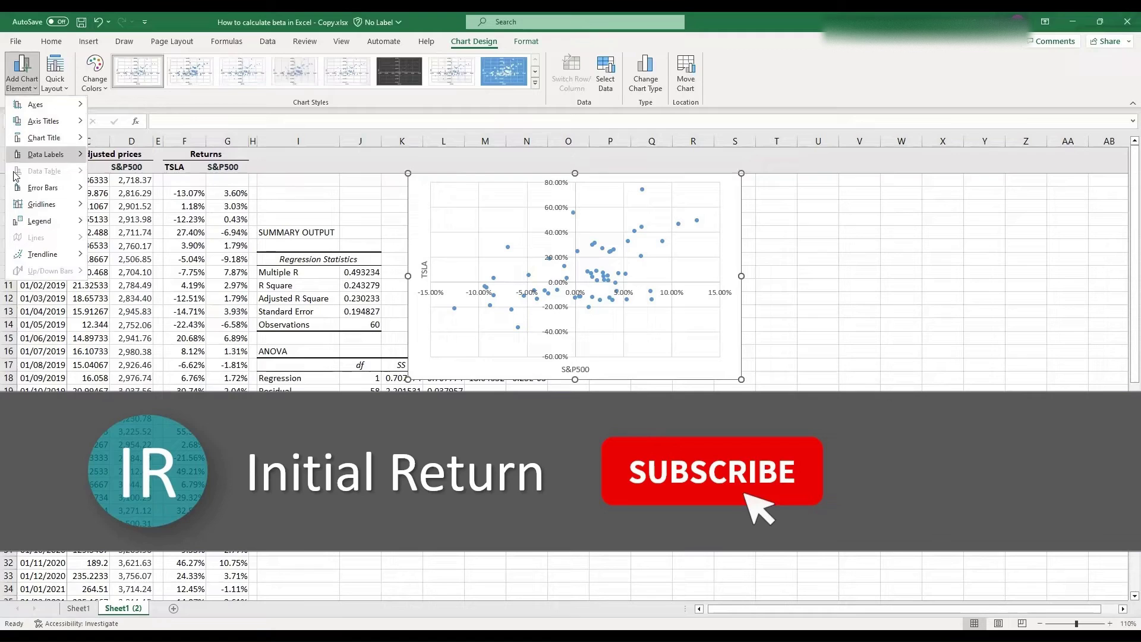
pyautogui.moveTo(77, 256)
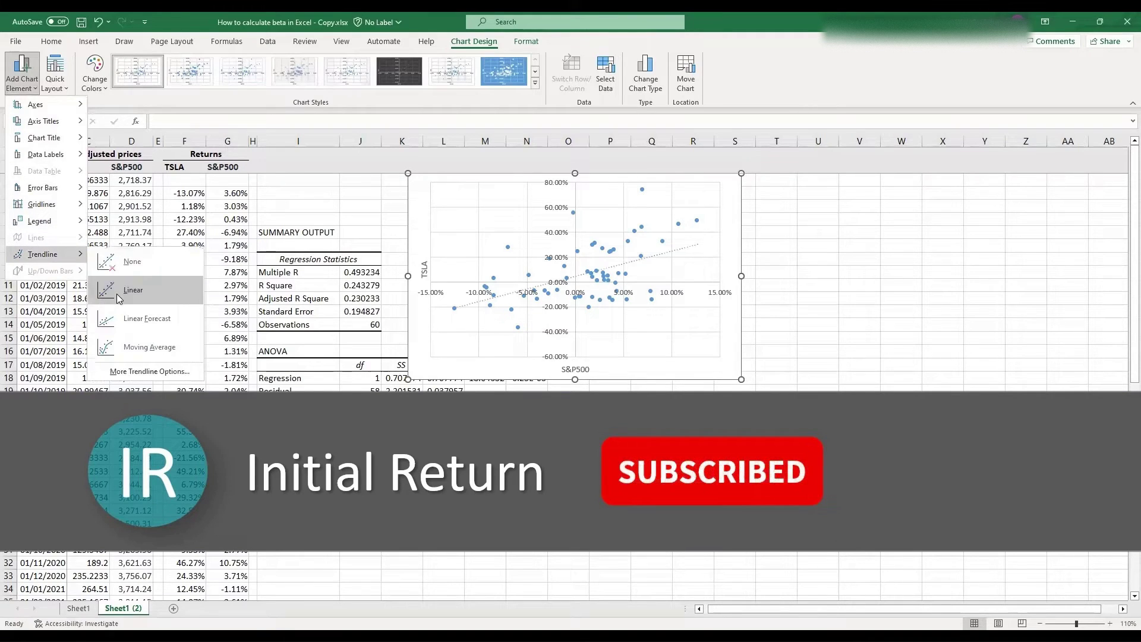
pyautogui.click(119, 295)
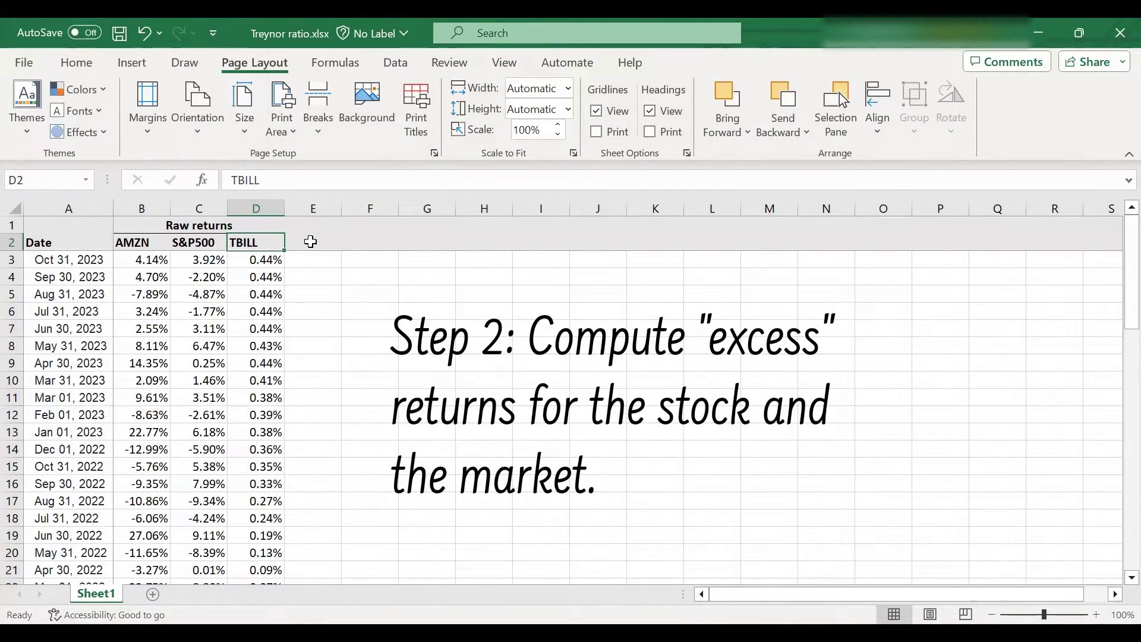
# Step: Copy the Raw returns heading to E1 and rename it 'Excess returns'
pyautogui.click(248, 220)
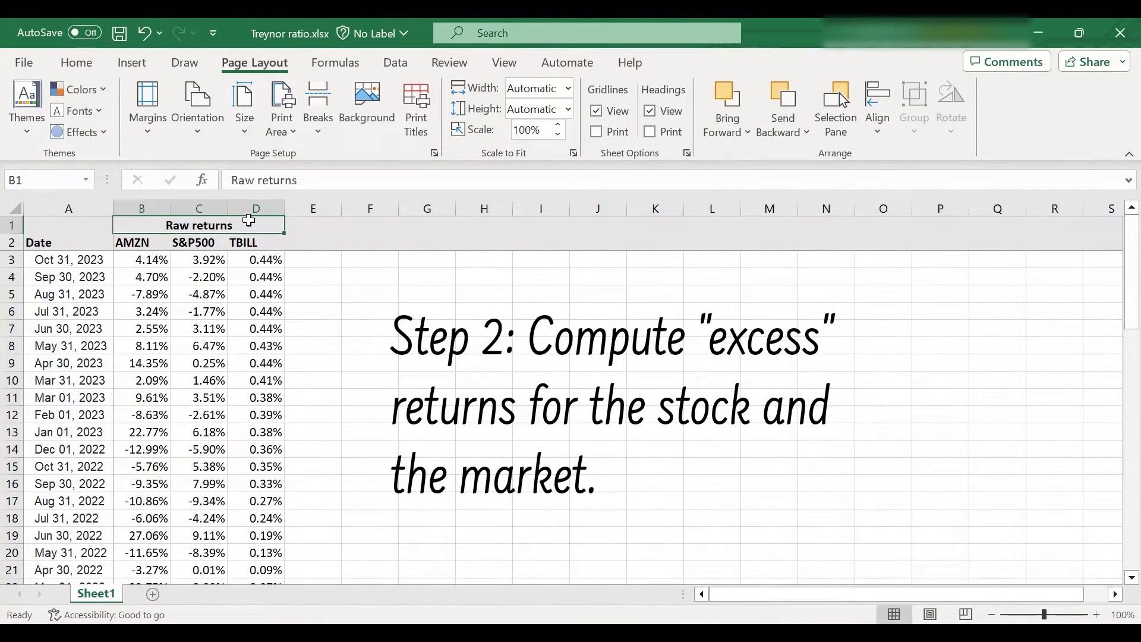
pyautogui.hotkey('ctrl', 'c')
pyautogui.click(304, 224)
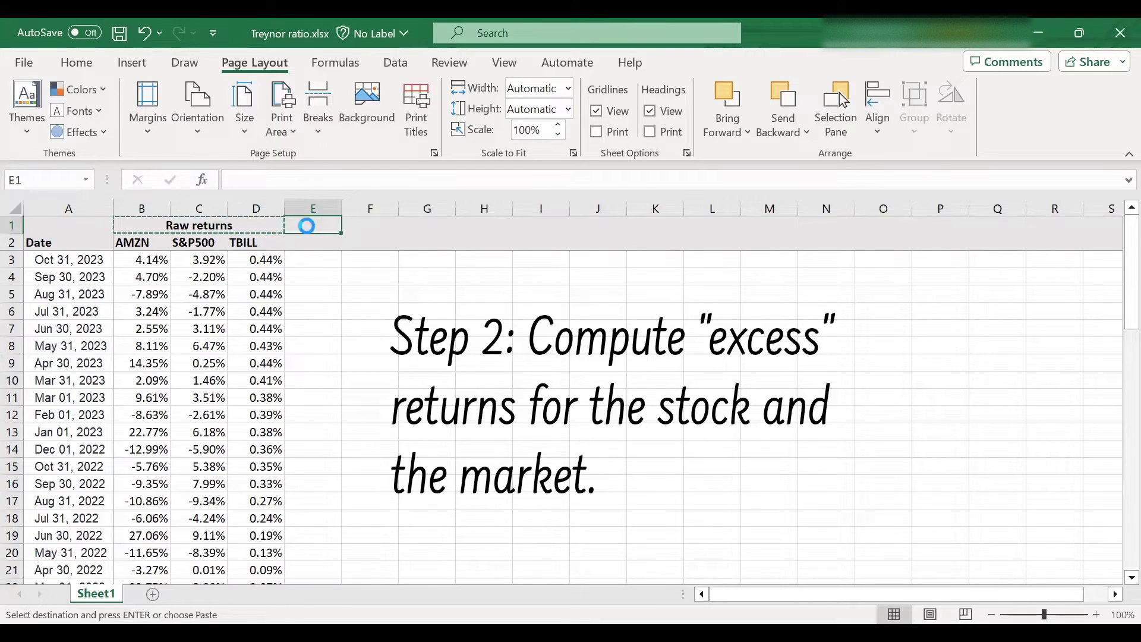
pyautogui.hotkey('ctrl', 'v')
pyautogui.doubleClick(349, 226)
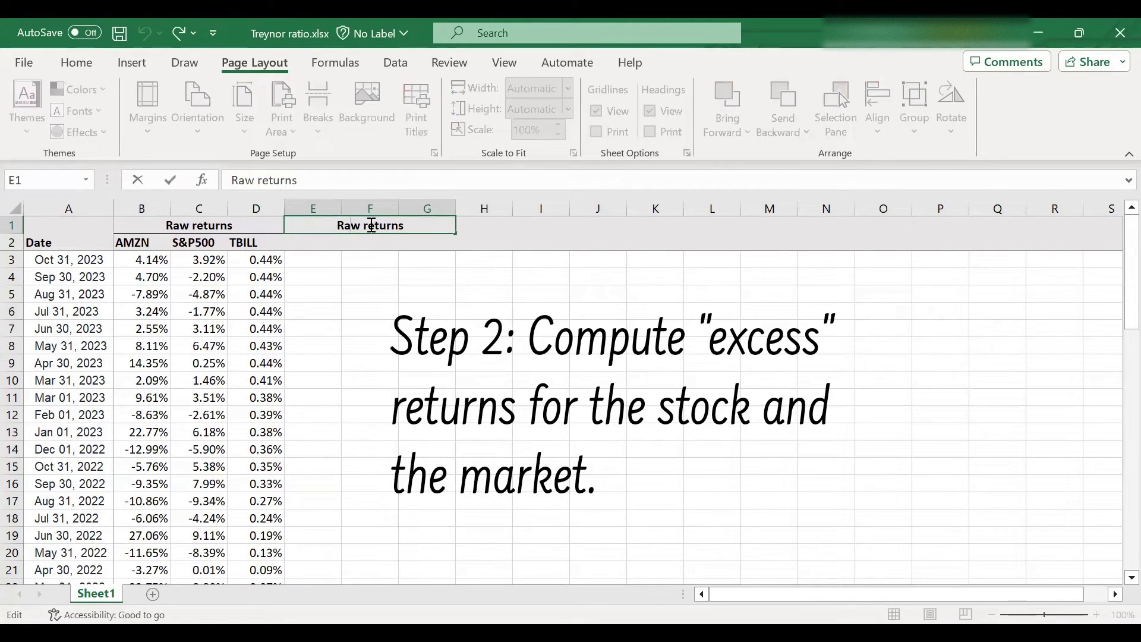
pyautogui.press('BackSpace')
pyautogui.press('BackSpace')
pyautogui.press('BackSpace')
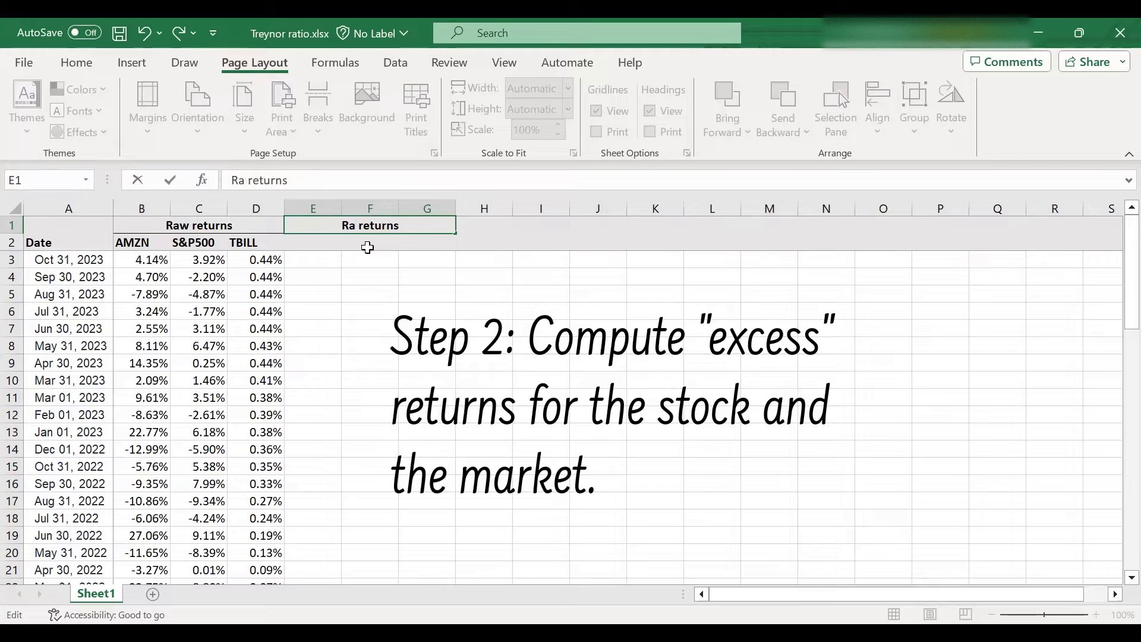
pyautogui.write('Excess')
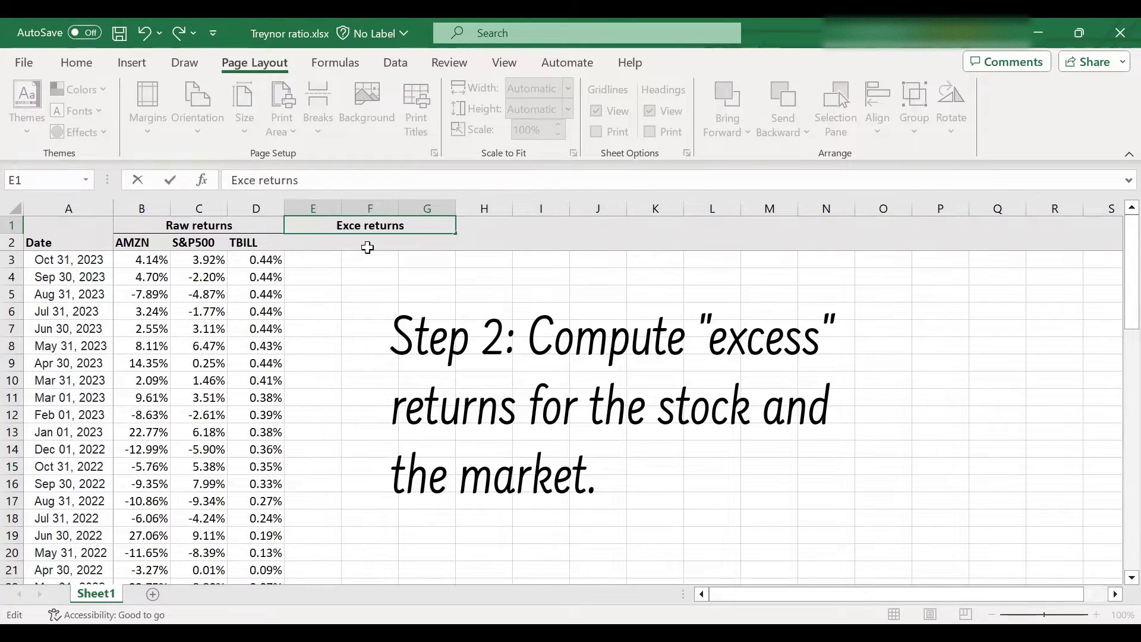
pyautogui.press('Return')
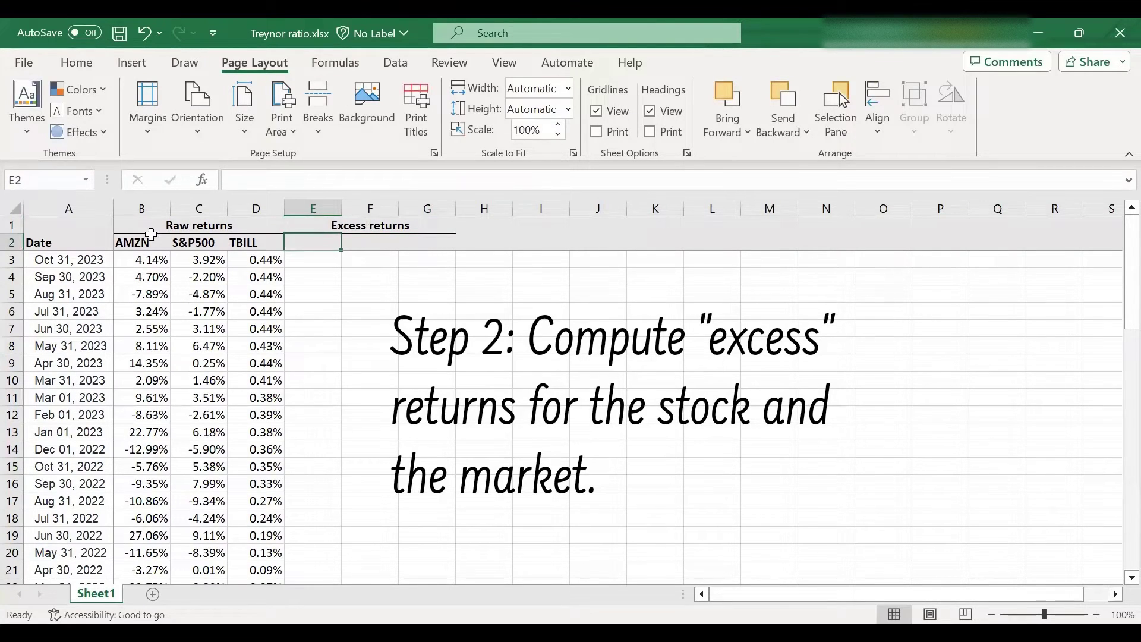
# Step: Copy the AMZN, S&P500 and TBILL headings from B2:D2 into E2:G2
pyautogui.moveTo(146, 243); pyautogui.dragTo(276, 242)
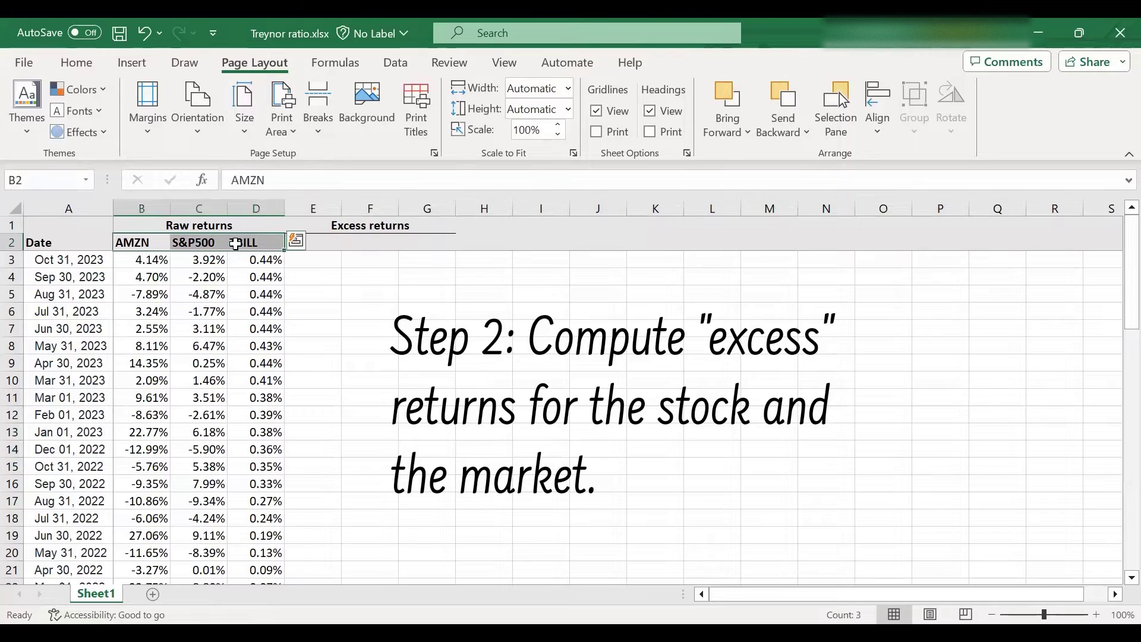
pyautogui.hotkey('ctrl', 'c')
pyautogui.click(321, 241)
pyautogui.hotkey('ctrl', 'v')
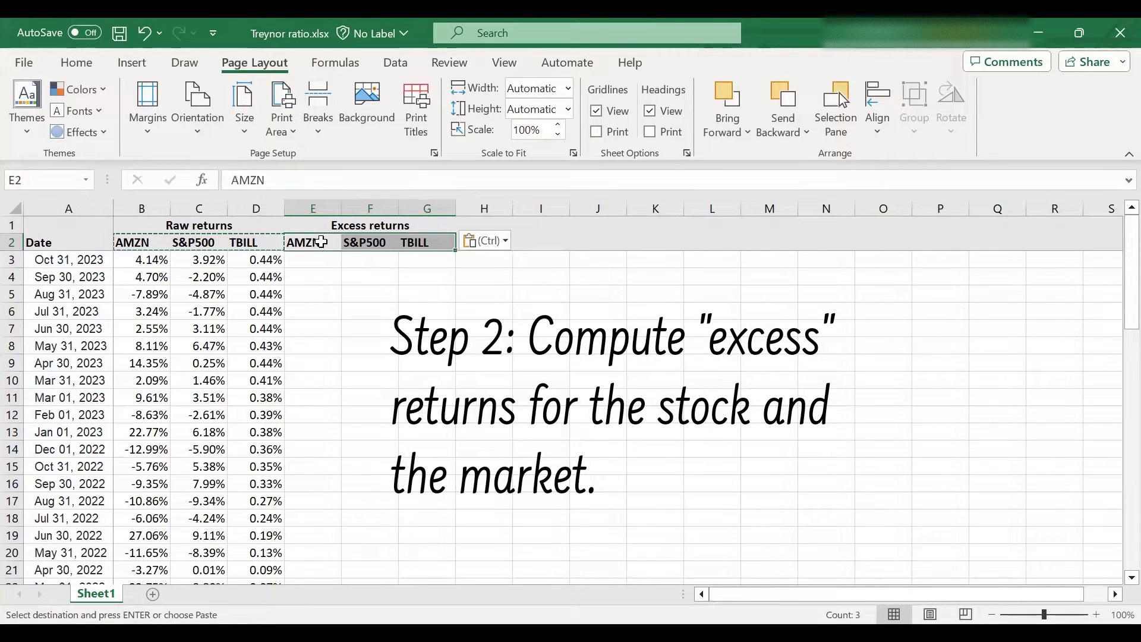
# Step: Enter =B3-$D3 in E3, giving AMZN's first excess return of 3.70%
pyautogui.click(319, 259)
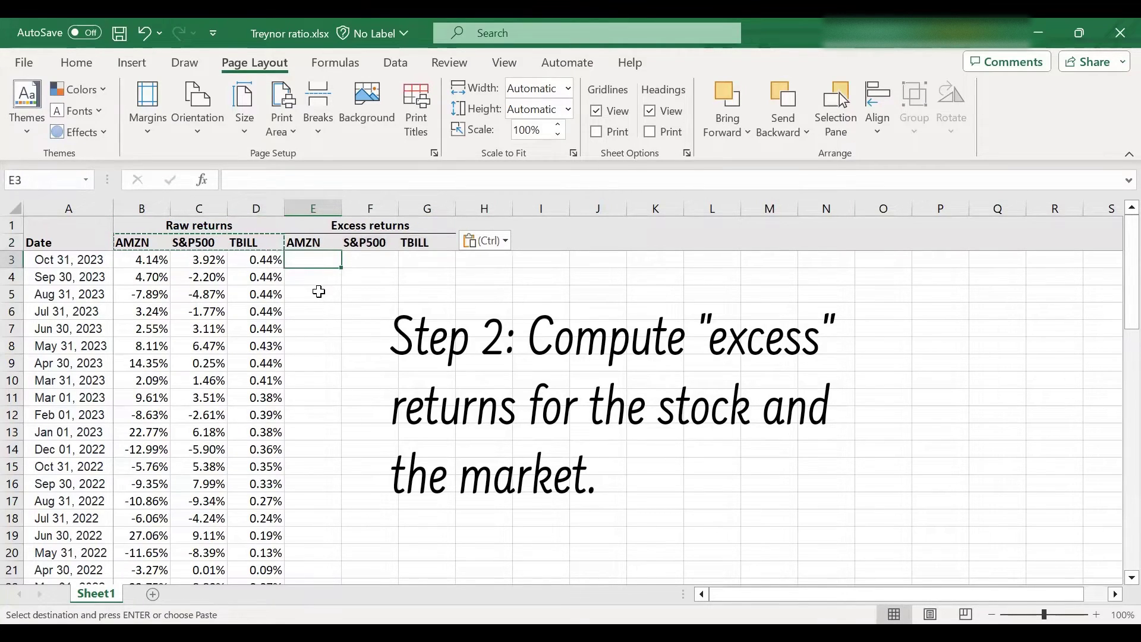
pyautogui.write('=')
pyautogui.click(147, 261)
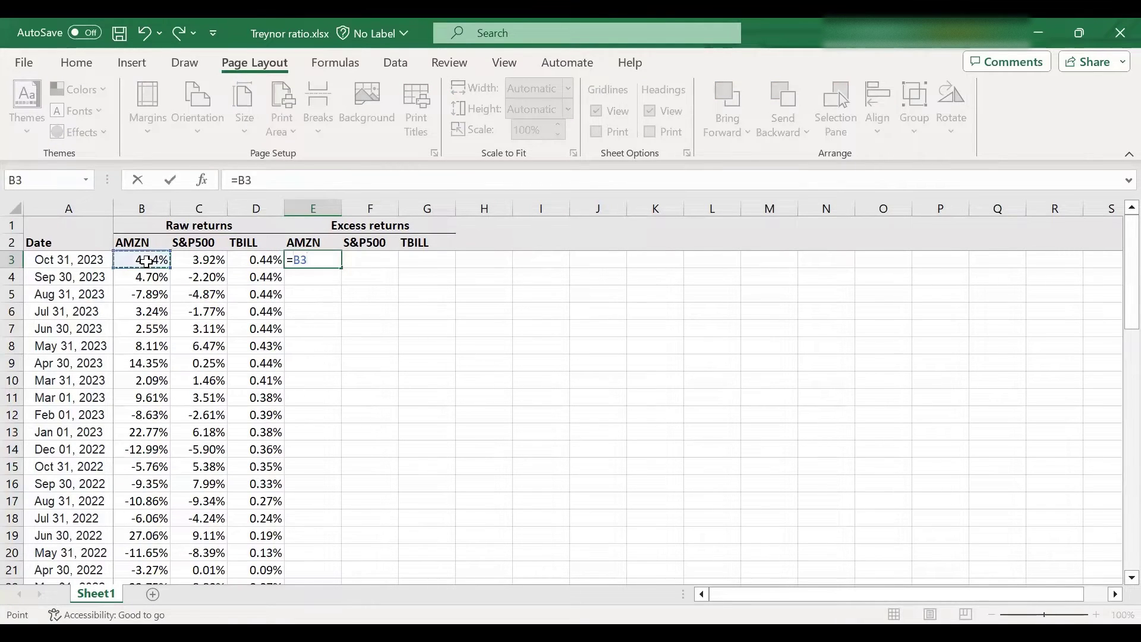
pyautogui.write('-')
pyautogui.click(247, 260)
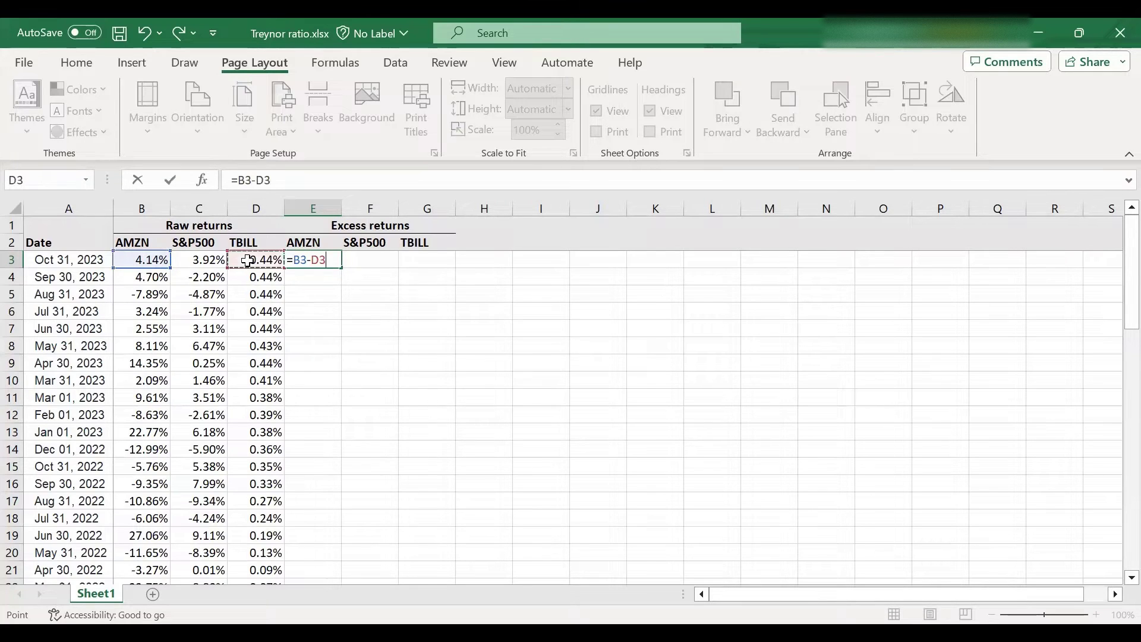
pyautogui.click(259, 181)
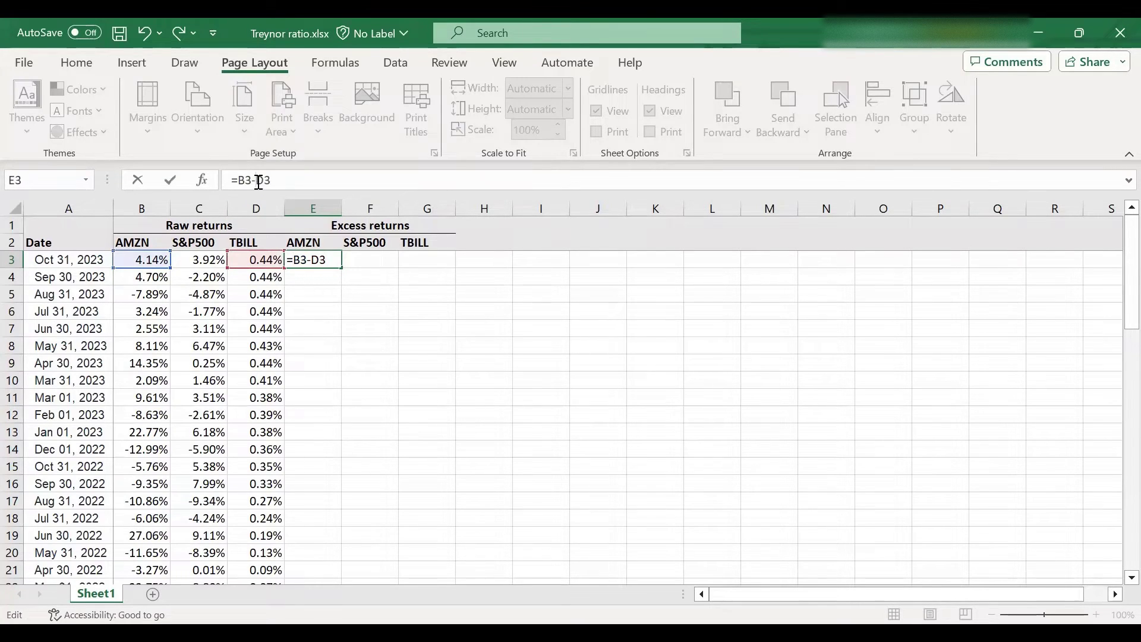
pyautogui.write('$')
pyautogui.press('Return')
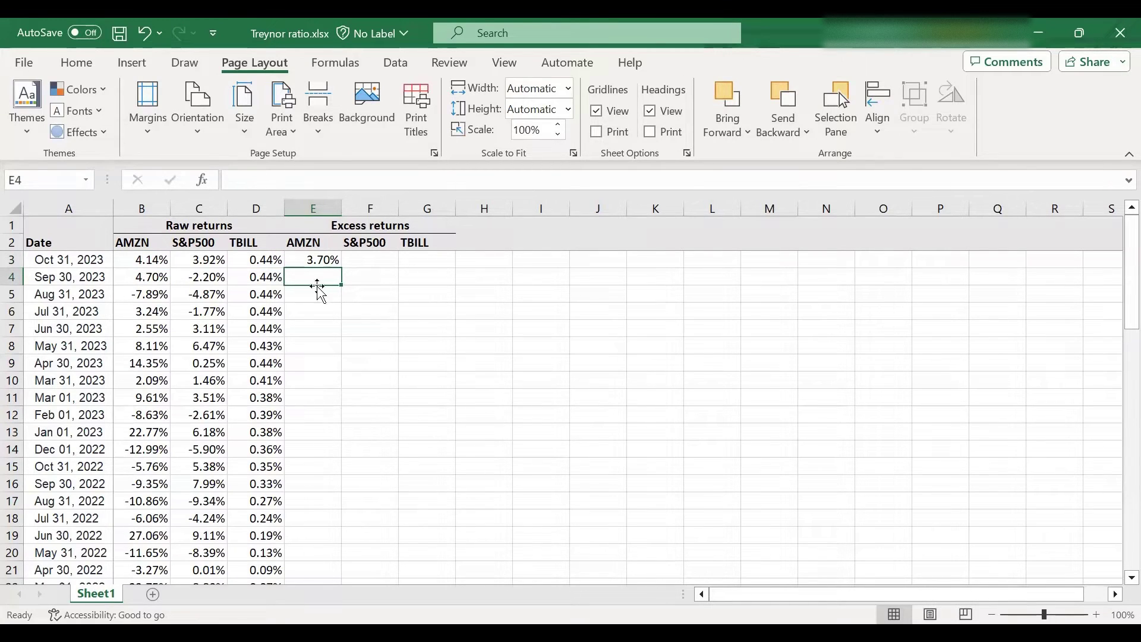
# Step: Extend the E3 excess-return formula across to F3 for S&P500 and G3 for TBILL
pyautogui.click(320, 260)
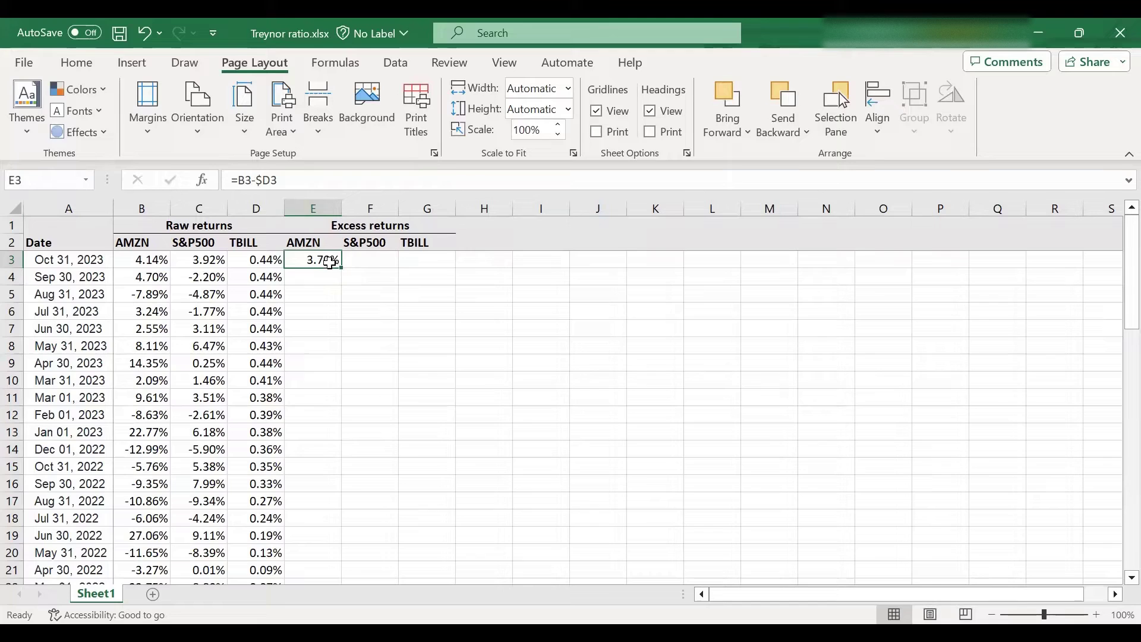
pyautogui.moveTo(343, 265); pyautogui.dragTo(375, 273)
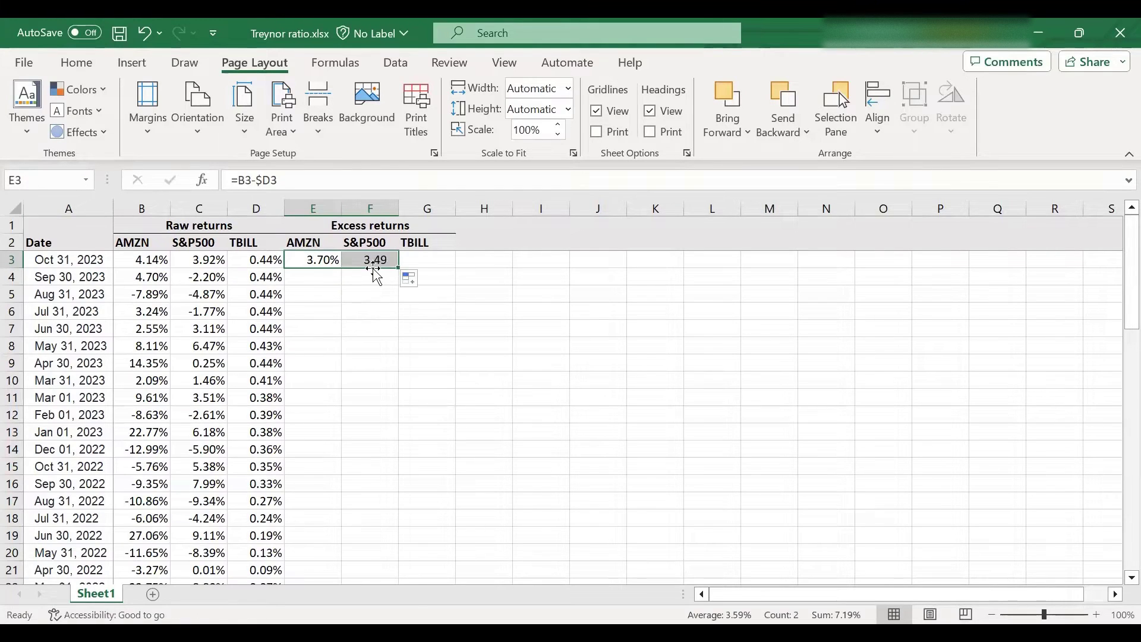
pyautogui.click(360, 259)
pyautogui.click(331, 183)
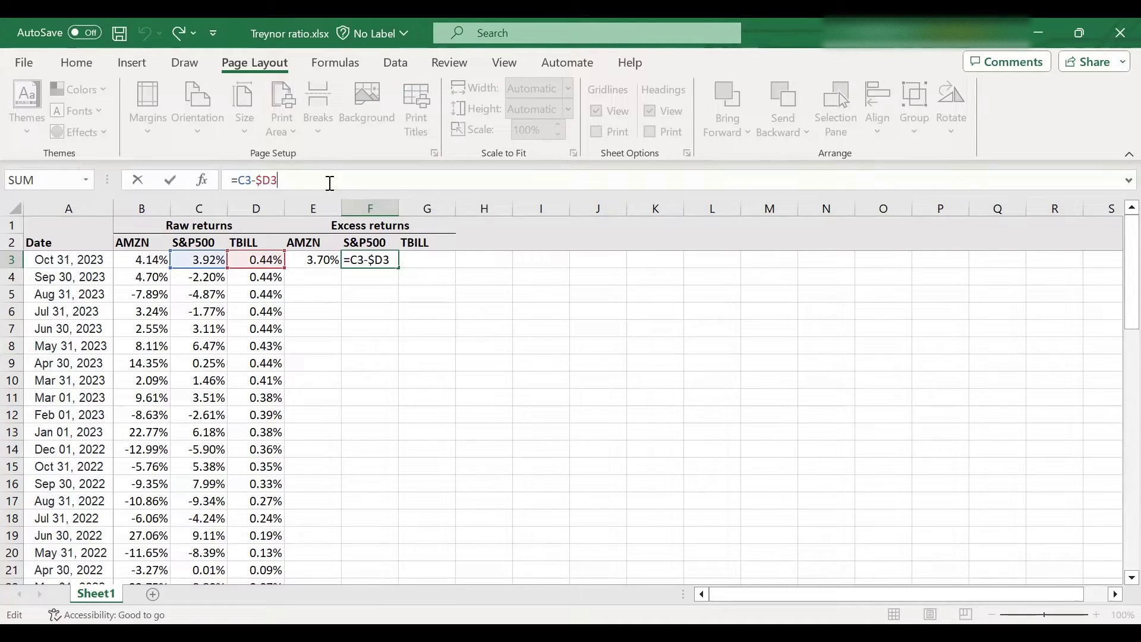
pyautogui.press('Escape')
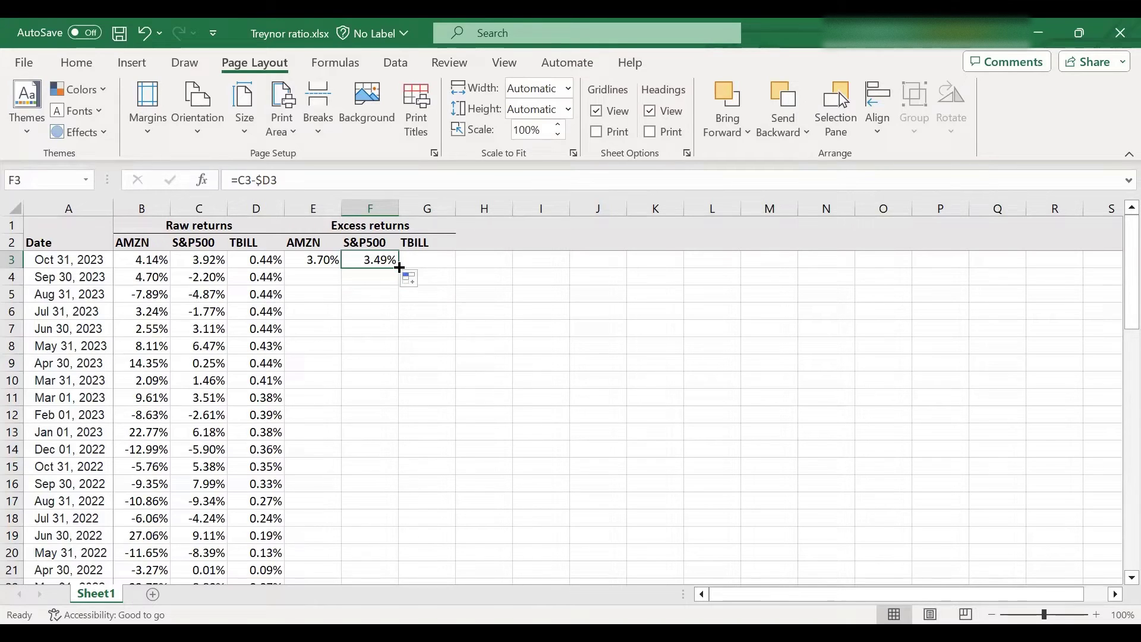
pyautogui.moveTo(398, 268); pyautogui.dragTo(443, 259)
pyautogui.click(445, 260)
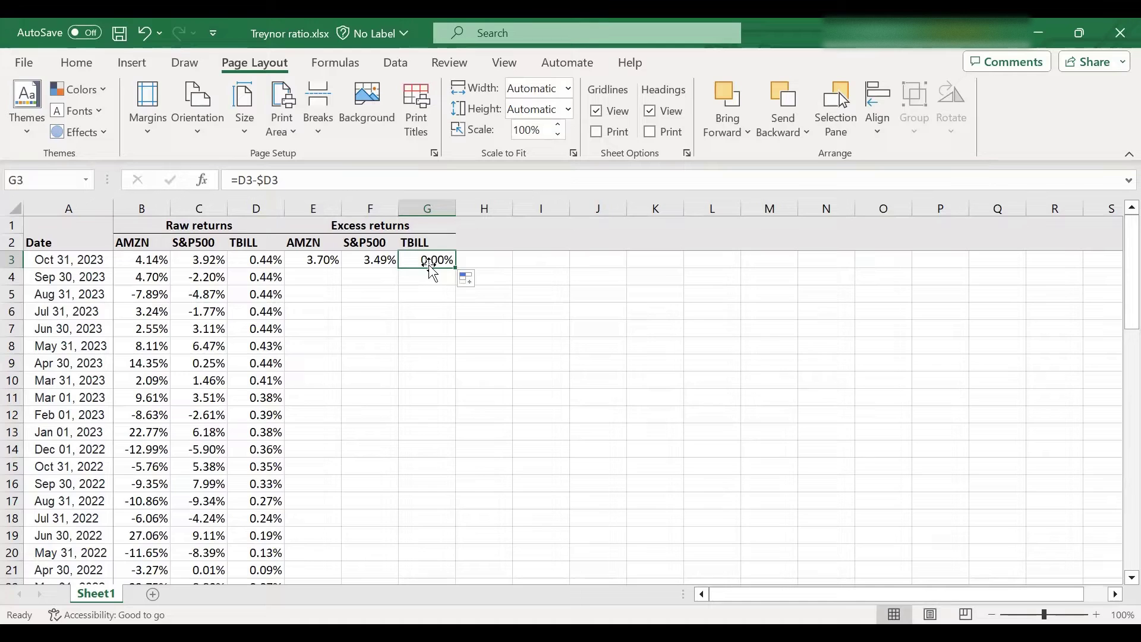
# Step: Fill E3:G3 down to row 62 and scroll to verify the results
pyautogui.moveTo(303, 260); pyautogui.dragTo(443, 261)
pyautogui.doubleClick(456, 270)
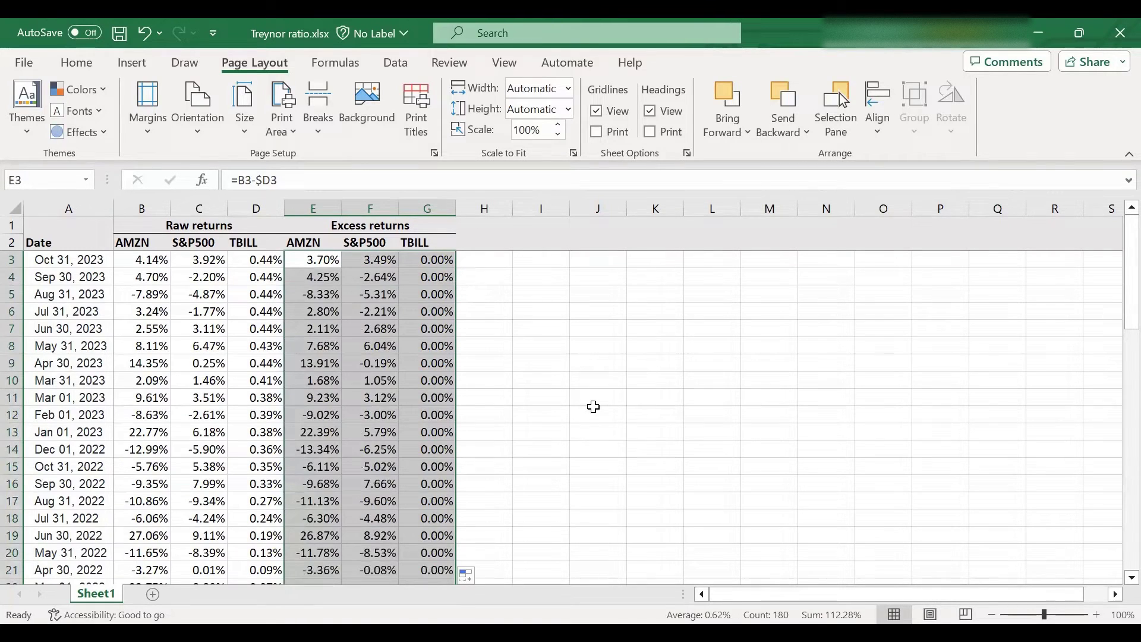
pyautogui.scroll(-5, 593, 405)
pyautogui.scroll(-10, 593, 407)
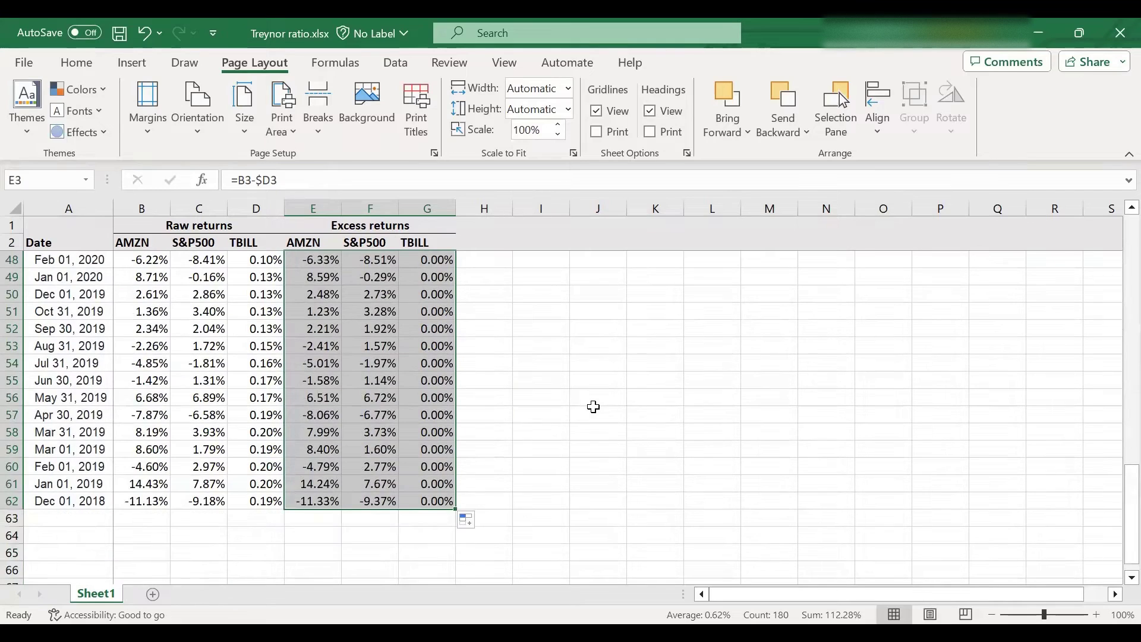
pyautogui.scroll(9, 594, 407)
pyautogui.scroll(6, 594, 407)
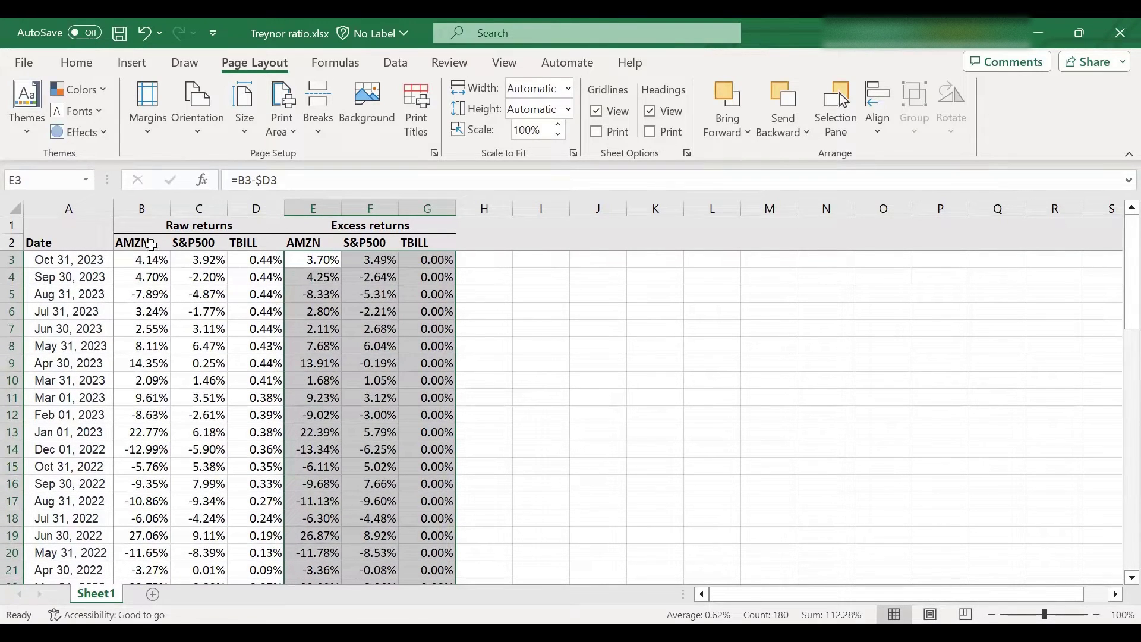
# Step: Copy the AMZN, S&P500 and TBILL headings into J2 for the summary block
pyautogui.moveTo(149, 242); pyautogui.dragTo(233, 241)
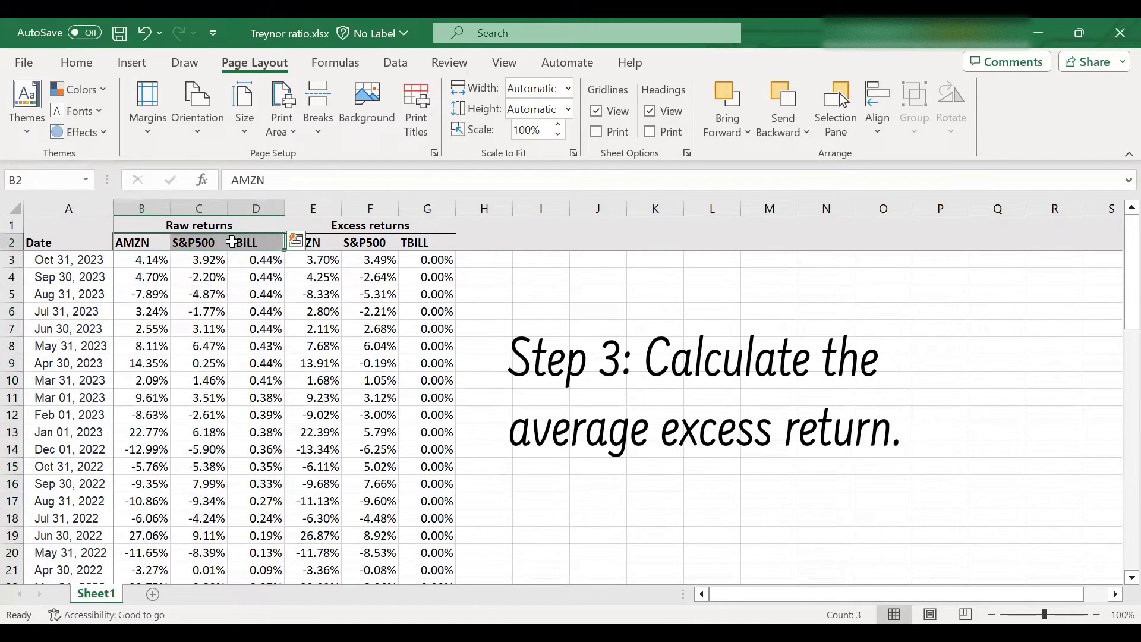
pyautogui.hotkey('ctrl', 'c')
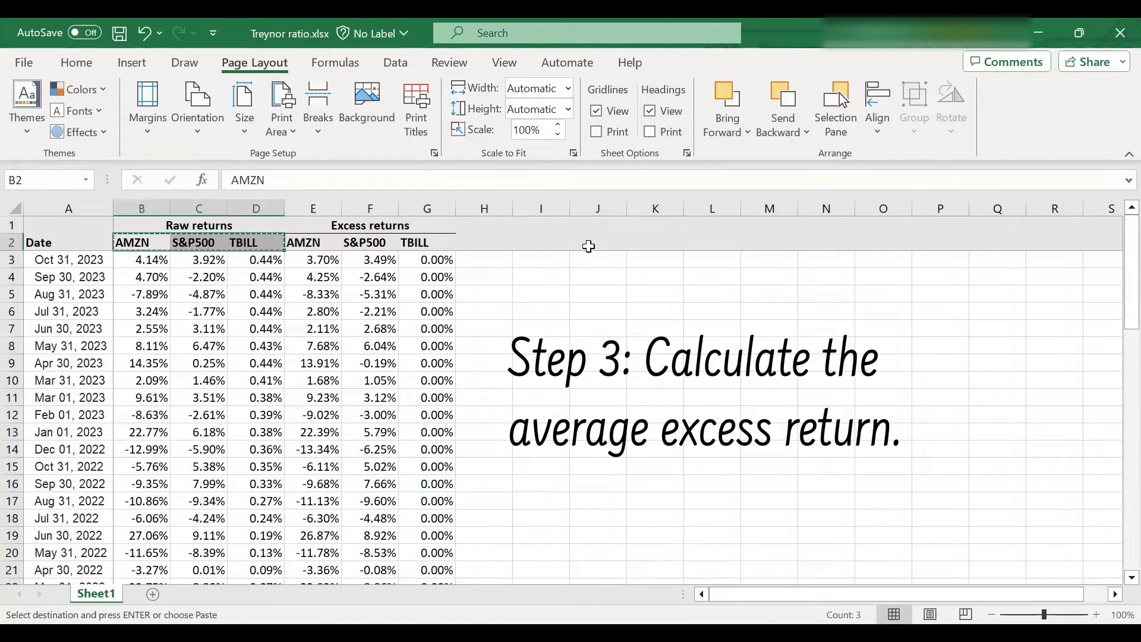
pyautogui.click(587, 245)
pyautogui.hotkey('ctrl', 'v')
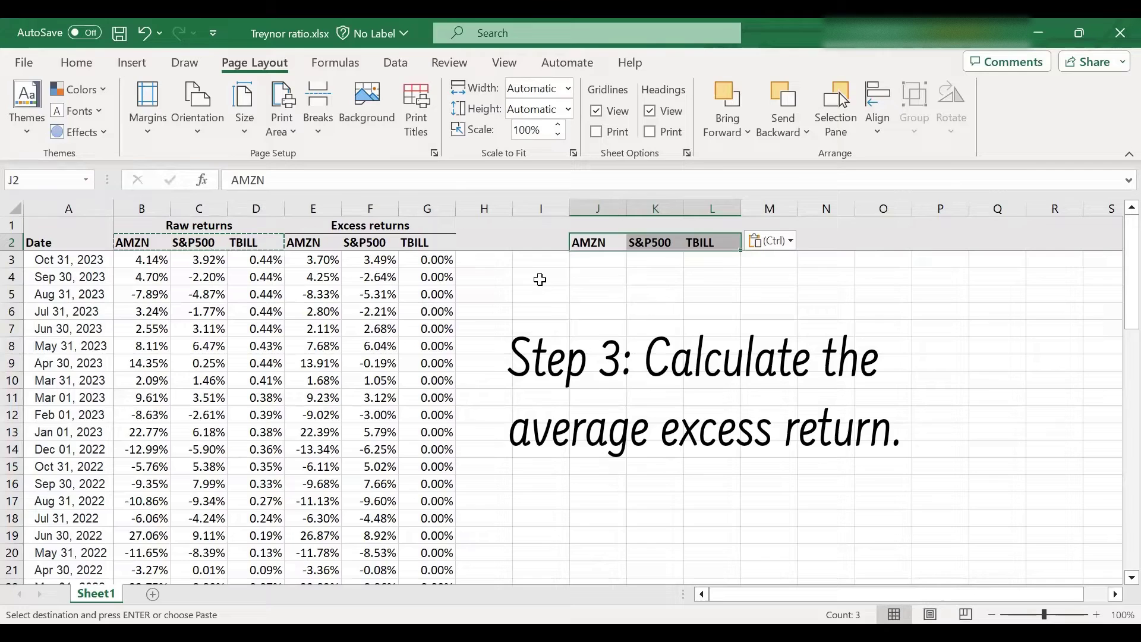
# Step: Label I4 'Average excess return' and I3 'Average raw return', autofitting column I
pyautogui.click(538, 280)
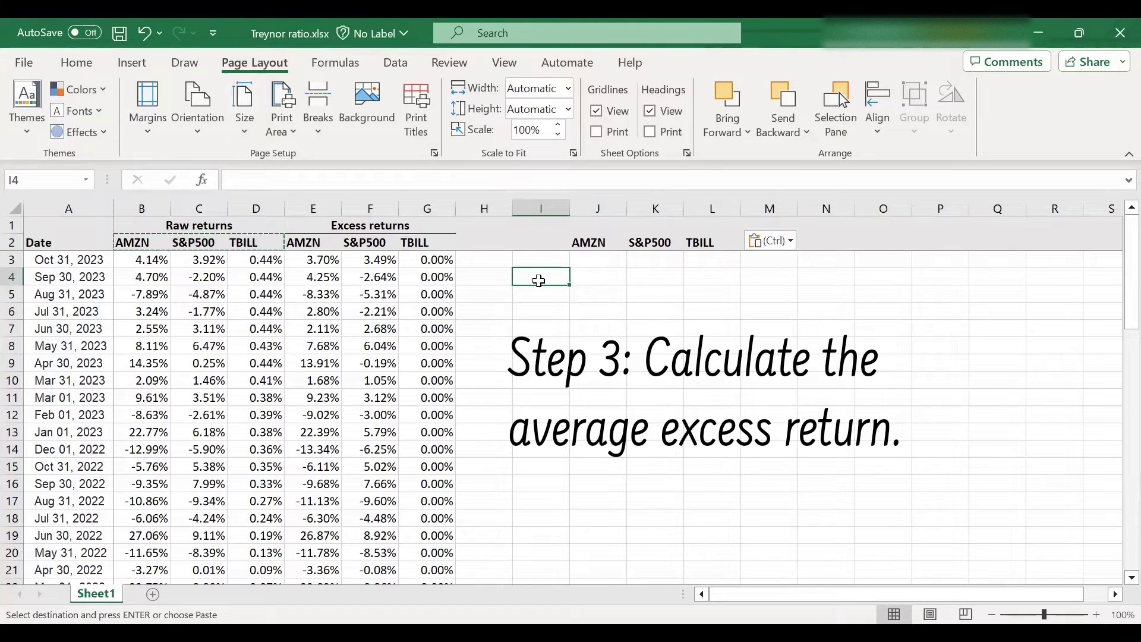
pyautogui.write('Average ex')
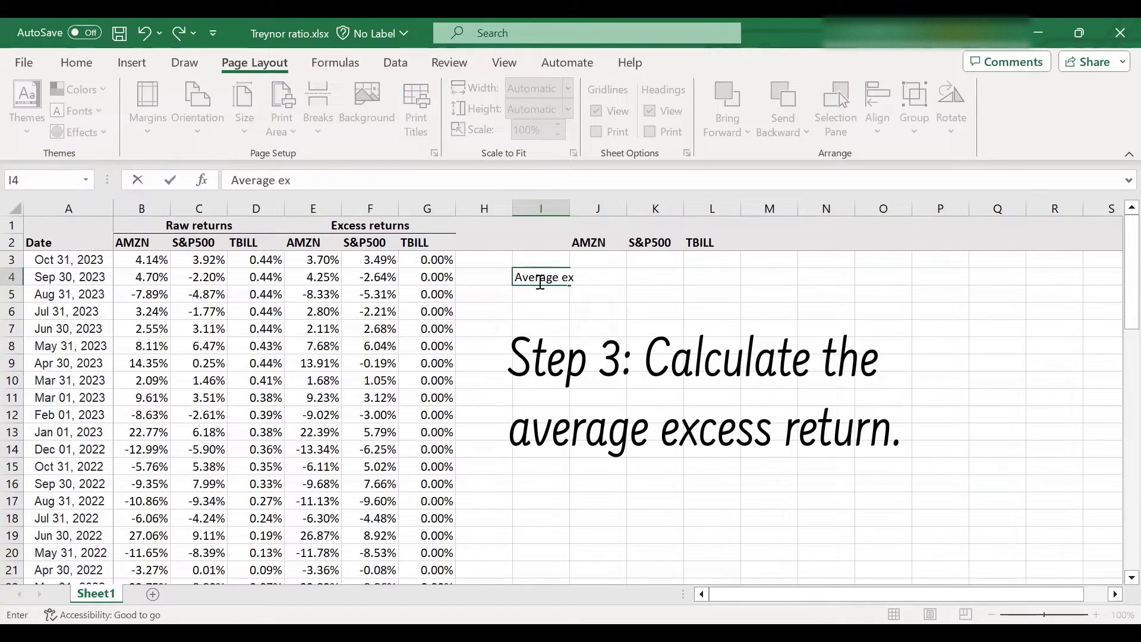
pyautogui.write('cess return')
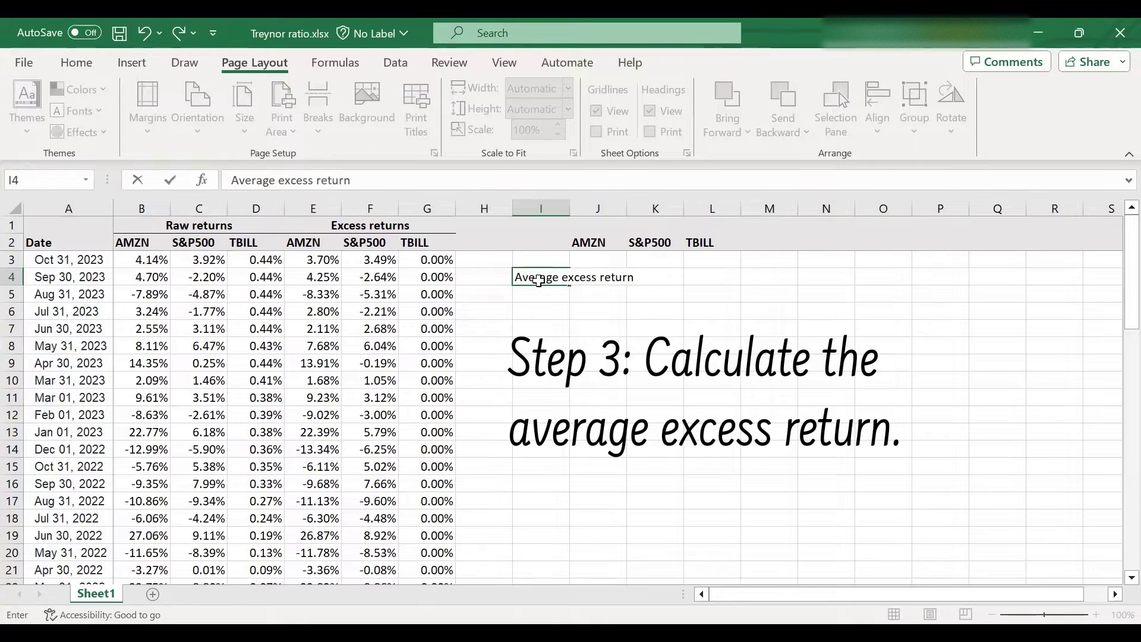
pyautogui.press('Return')
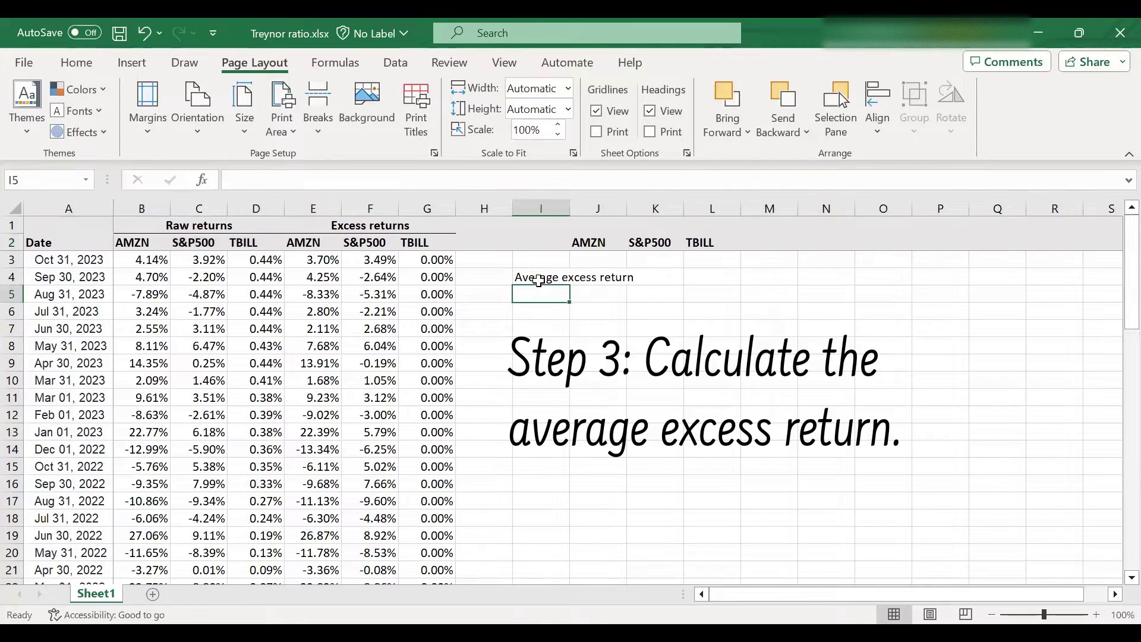
pyautogui.doubleClick(570, 210)
pyautogui.click(553, 262)
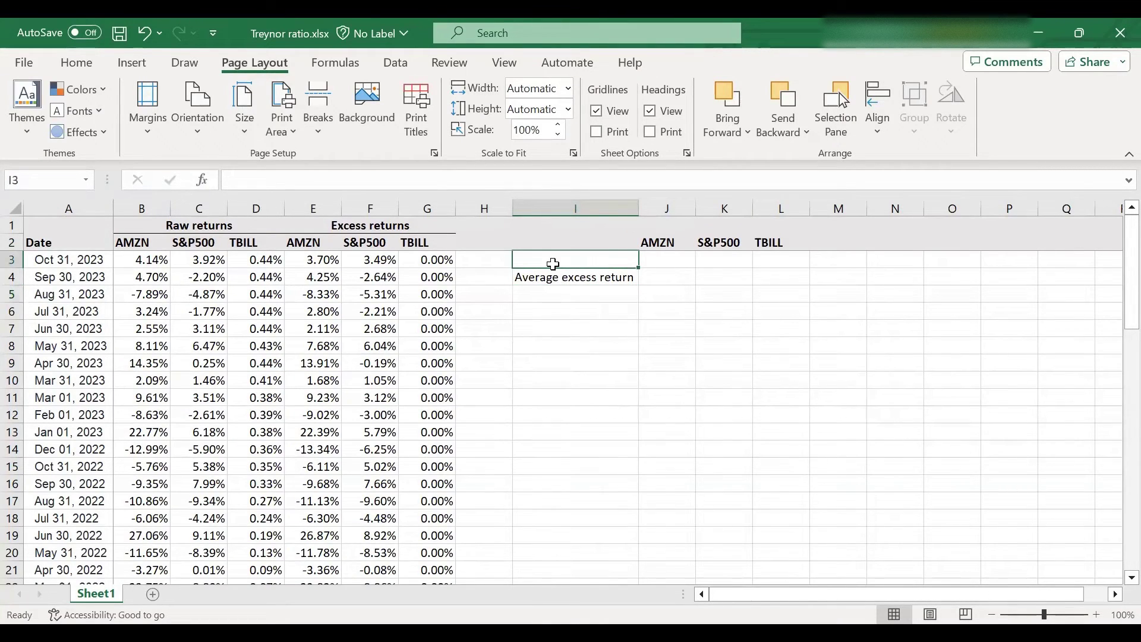
pyautogui.write('Average')
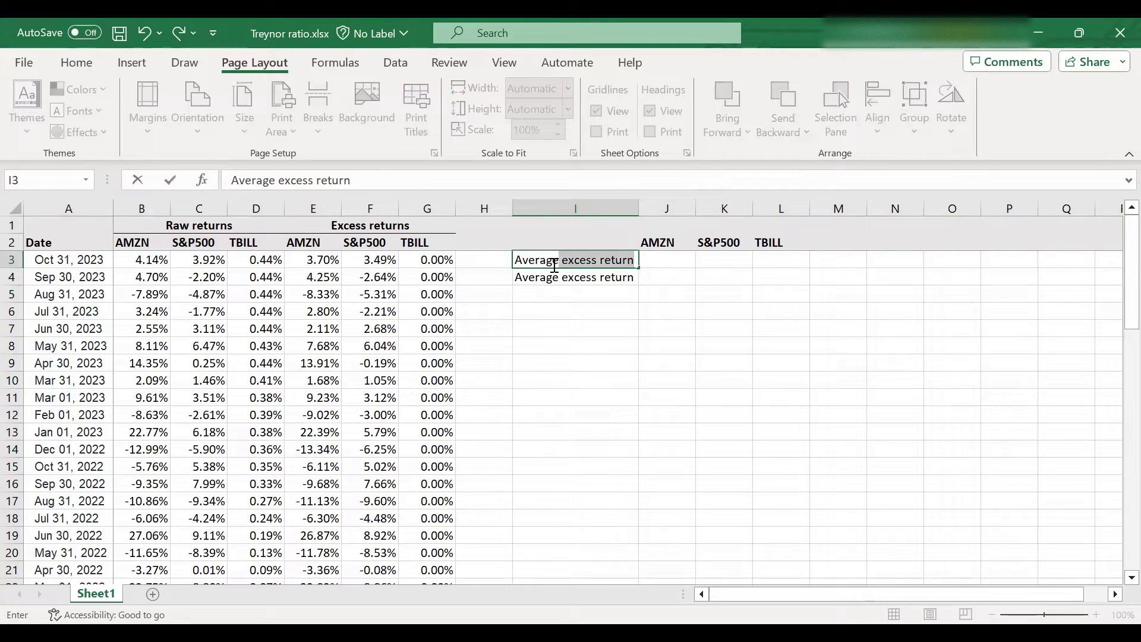
pyautogui.write(' raw return')
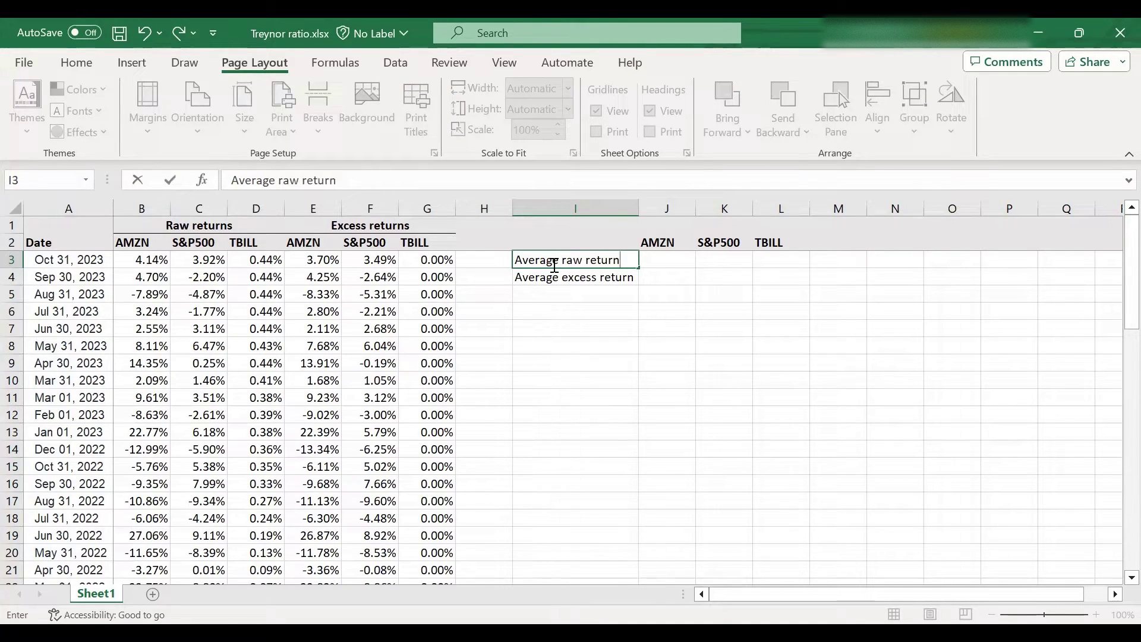
pyautogui.press('Return')
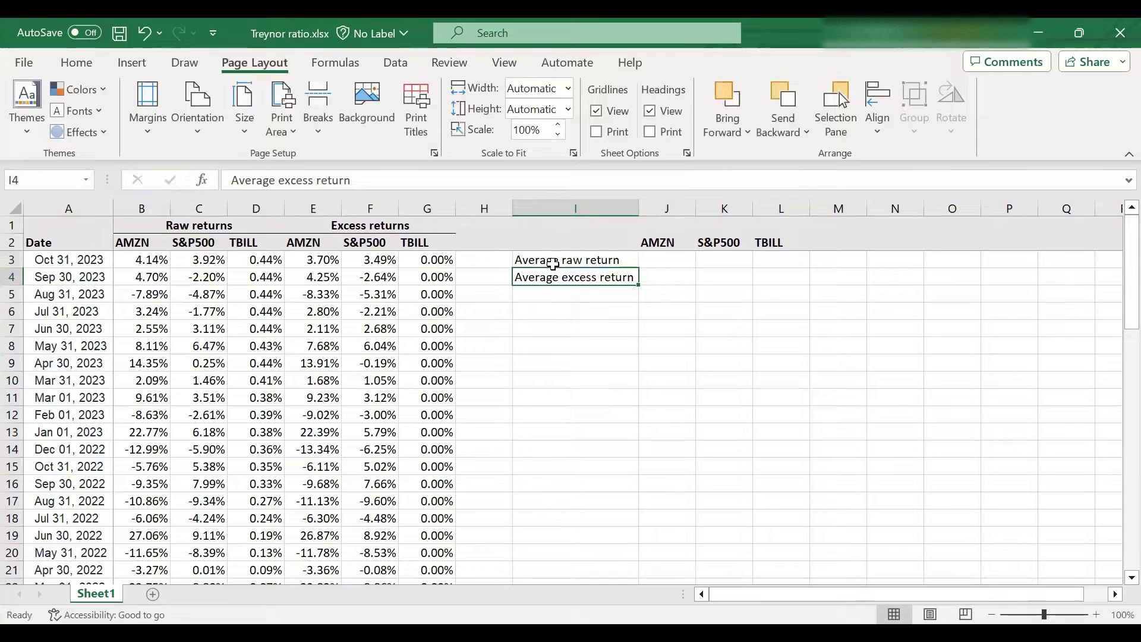
pyautogui.click(553, 264)
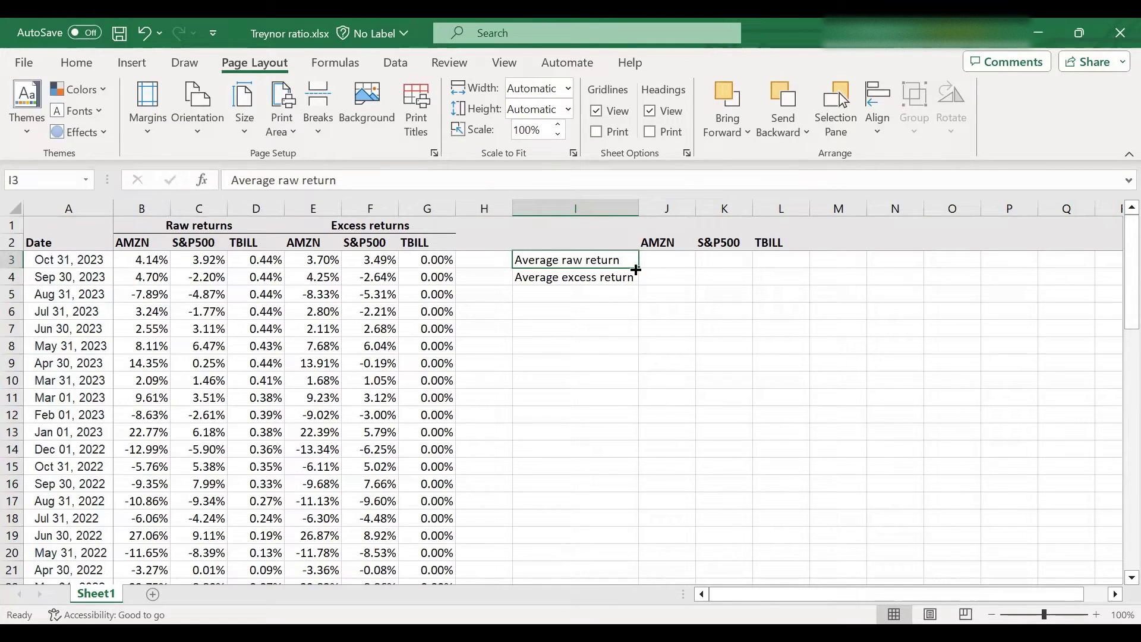
# Step: Enter =AVERAGE(E3:E62) in J4 for AMZN's average excess return
pyautogui.click(604, 277)
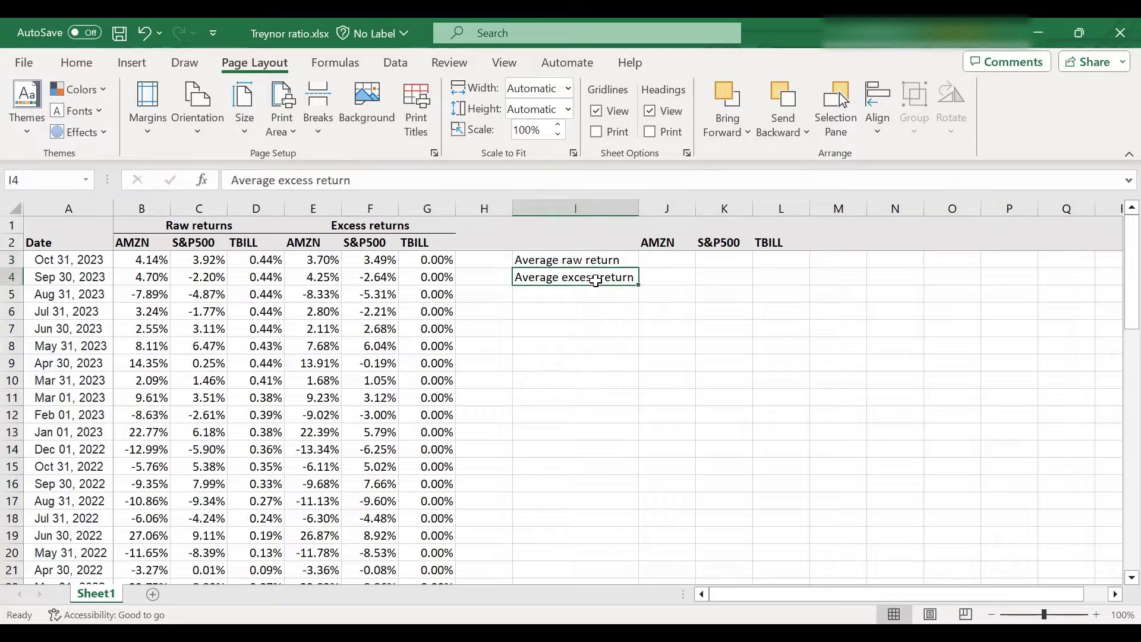
pyautogui.click(667, 280)
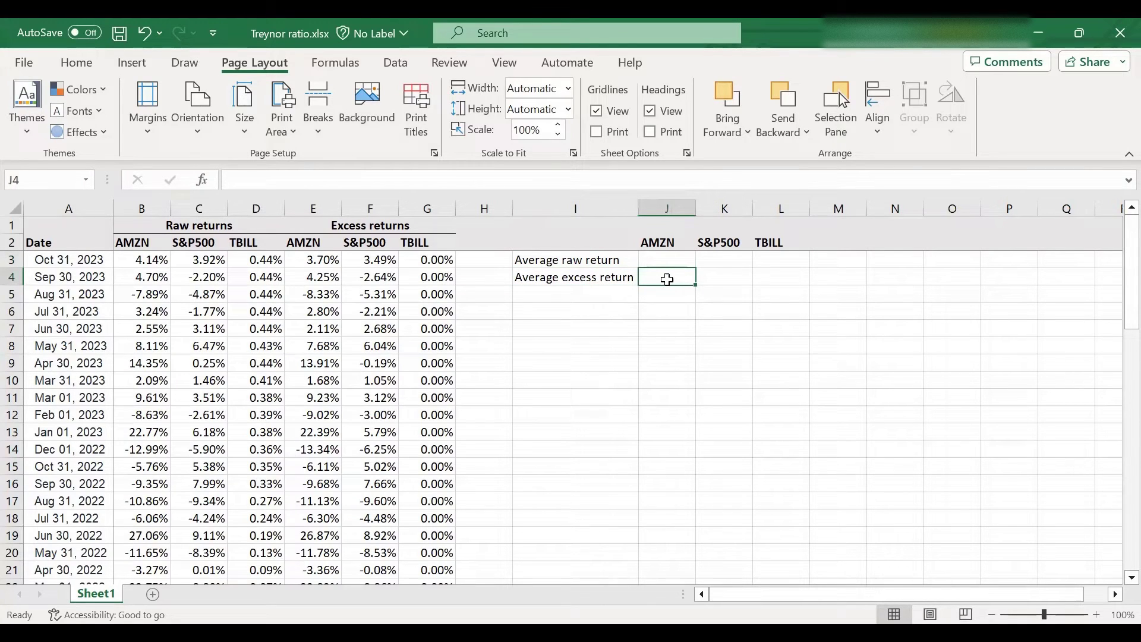
pyautogui.write('=')
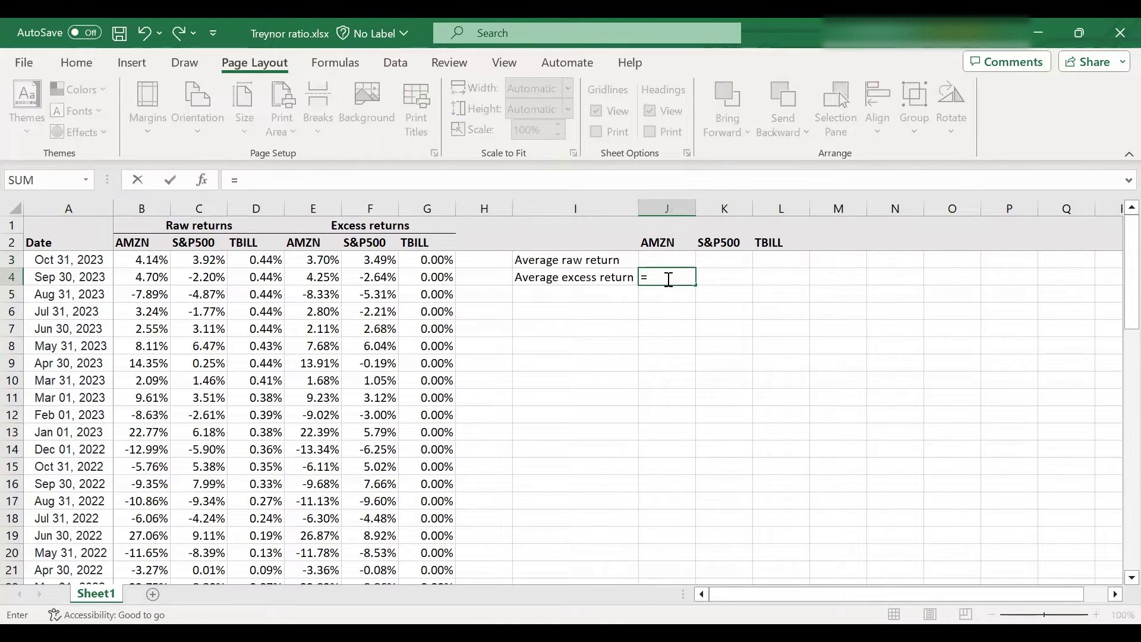
pyautogui.write('average(')
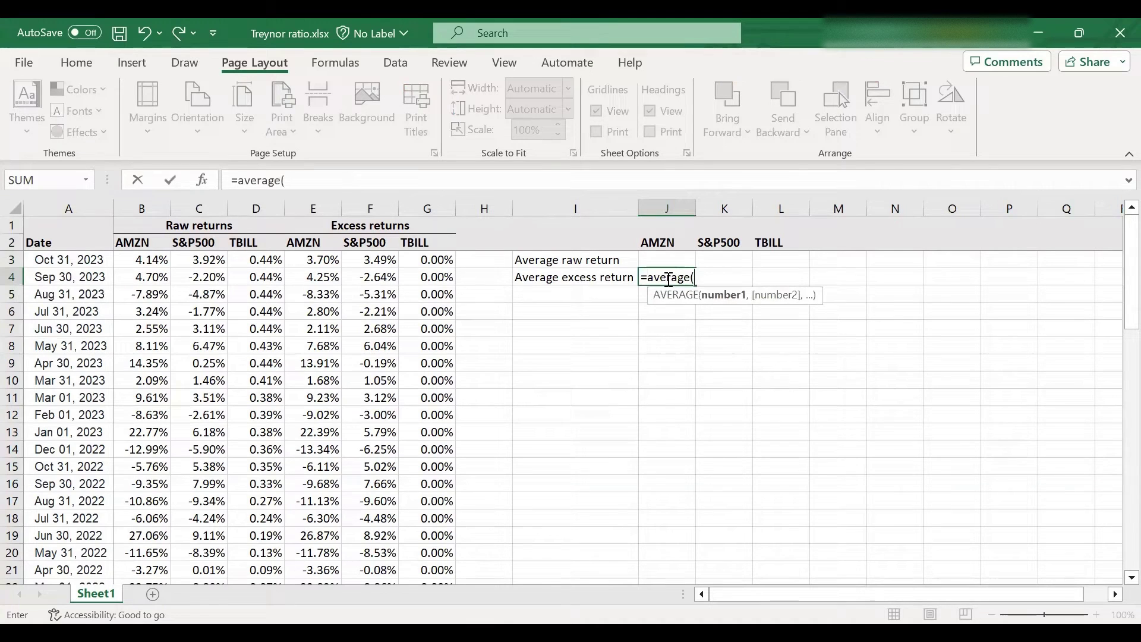
pyautogui.moveTo(314, 261); pyautogui.dragTo(327, 556)
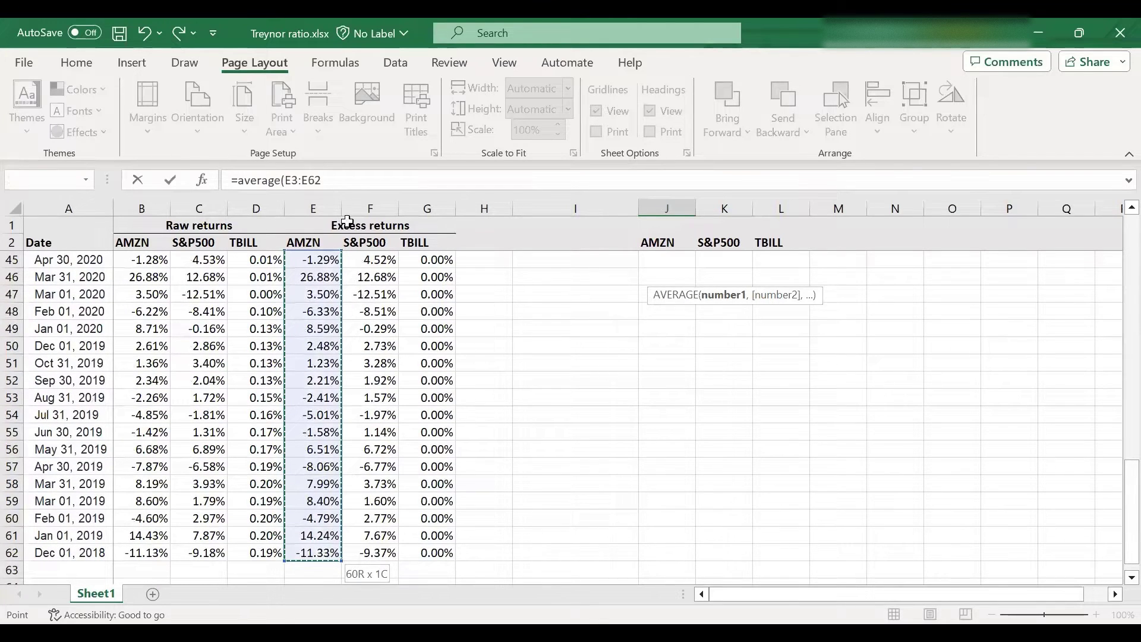
pyautogui.click(351, 185)
pyautogui.write(')')
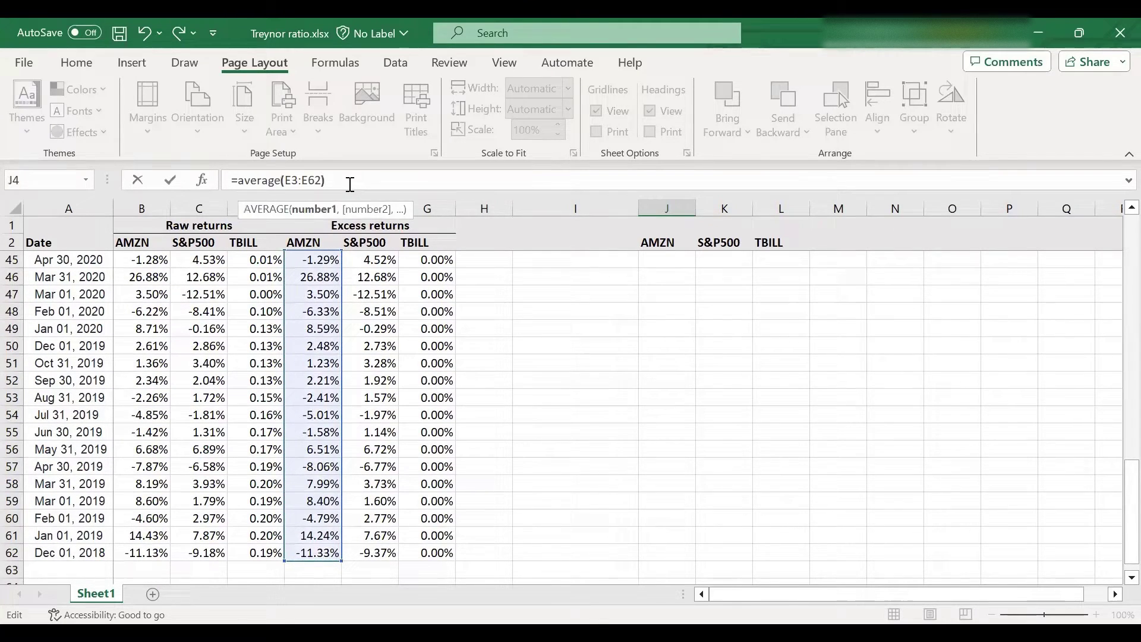
pyautogui.press('Return')
pyautogui.scroll(1, 654, 309)
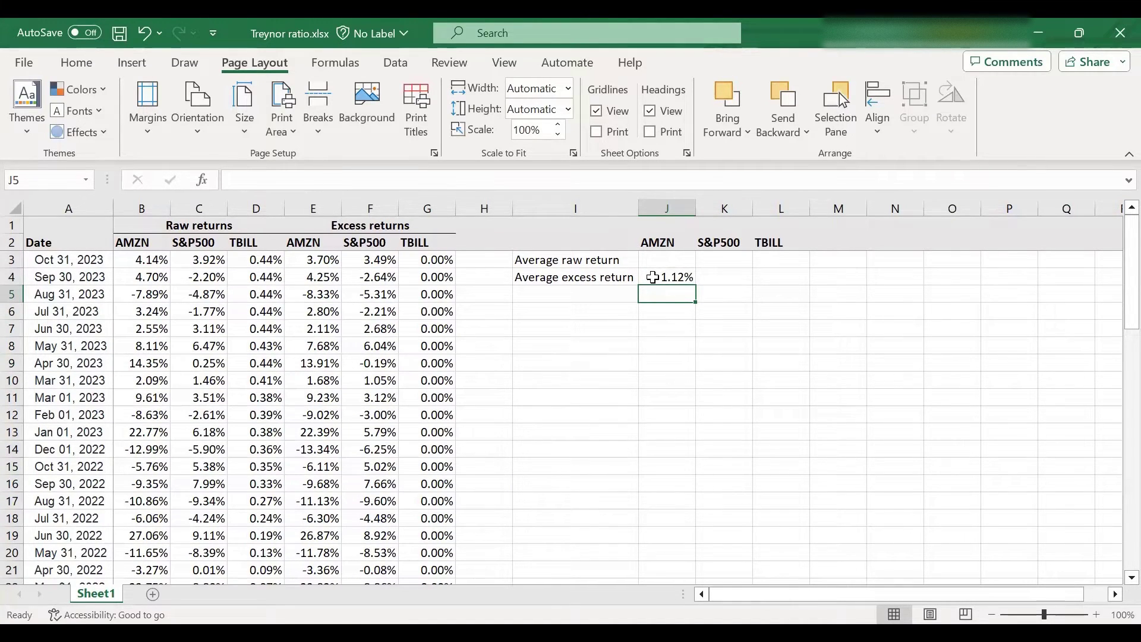
# Step: Annualise J4 as =12*AVERAGE(E3:E62) (13.40%) and copy it to K4 and L4 (9.06%, 0.00%)
pyautogui.click(653, 277)
pyautogui.click(238, 180)
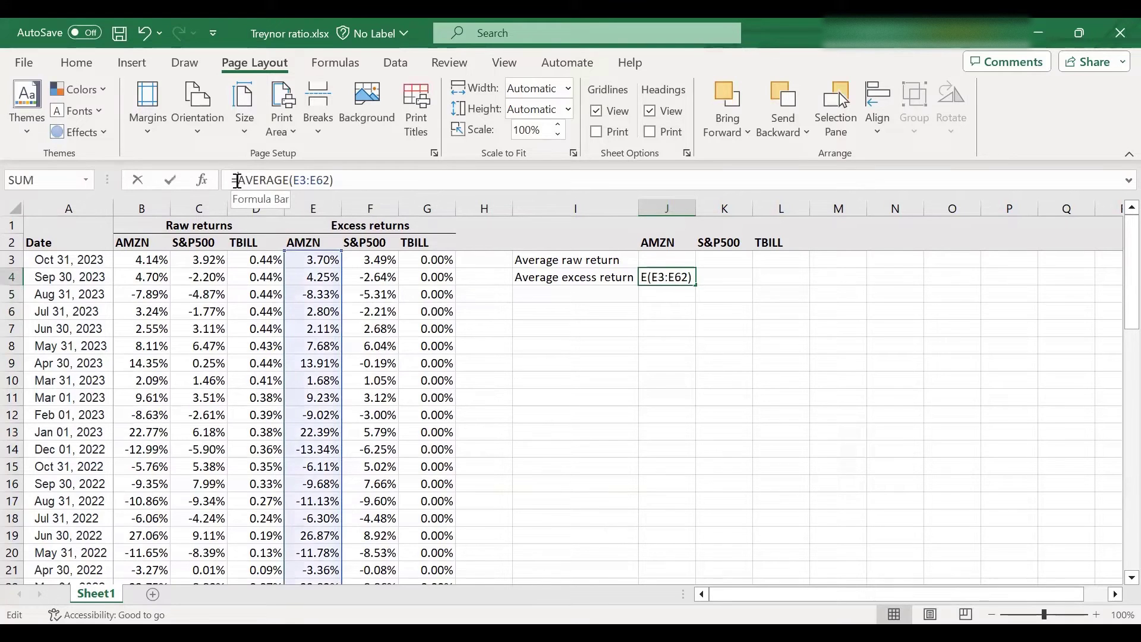
pyautogui.write('12')
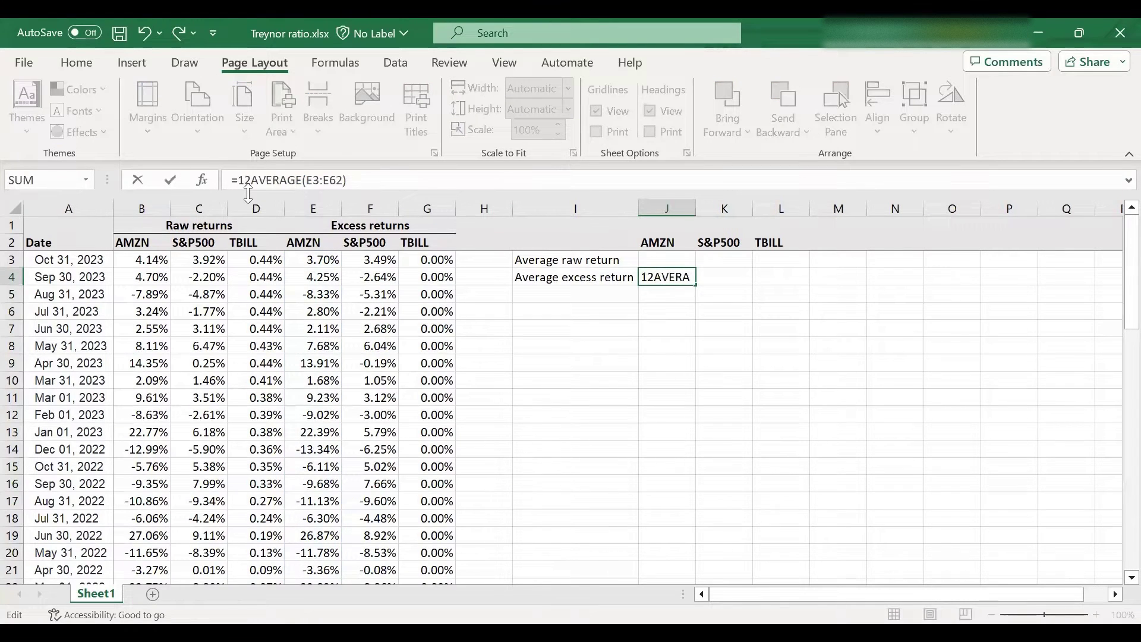
pyautogui.write('*')
pyautogui.press('Return')
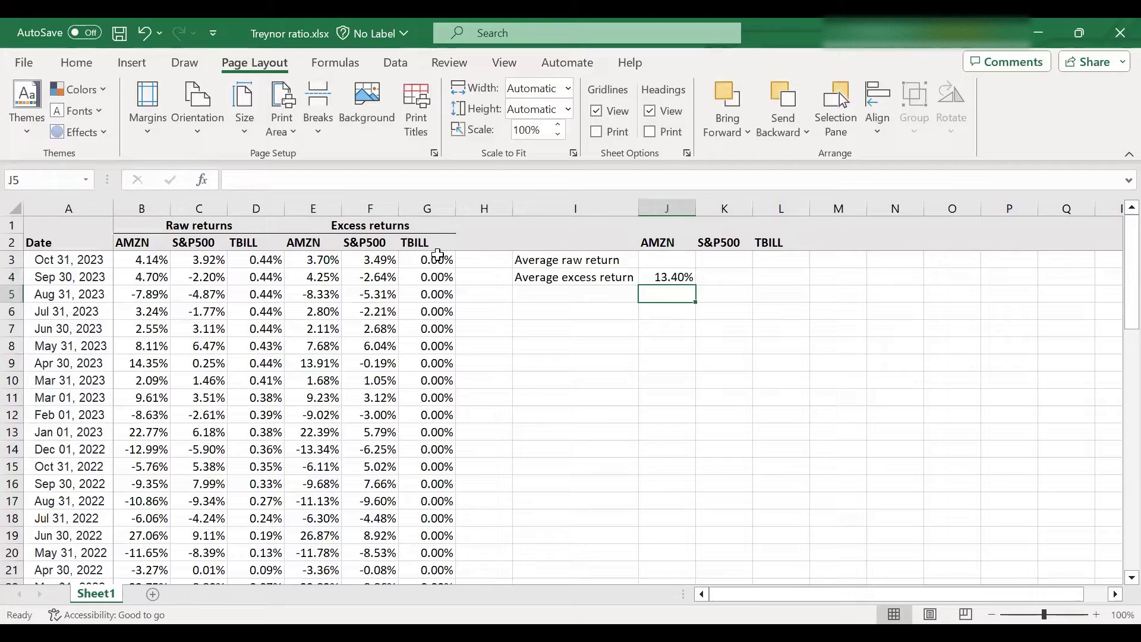
pyautogui.click(655, 277)
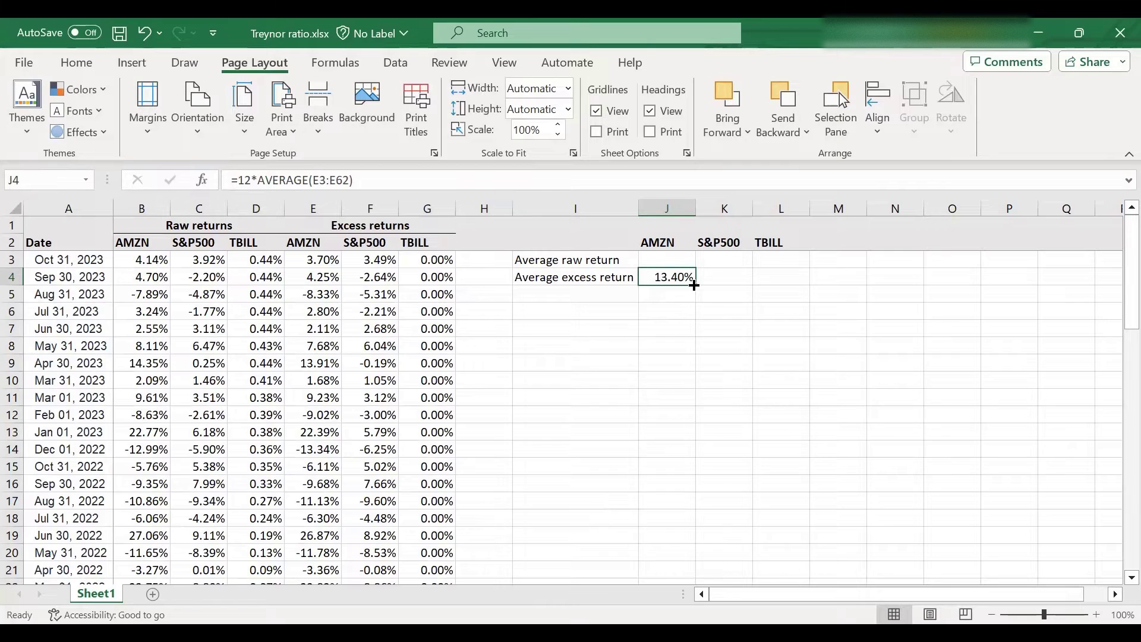
pyautogui.moveTo(697, 286); pyautogui.dragTo(731, 282)
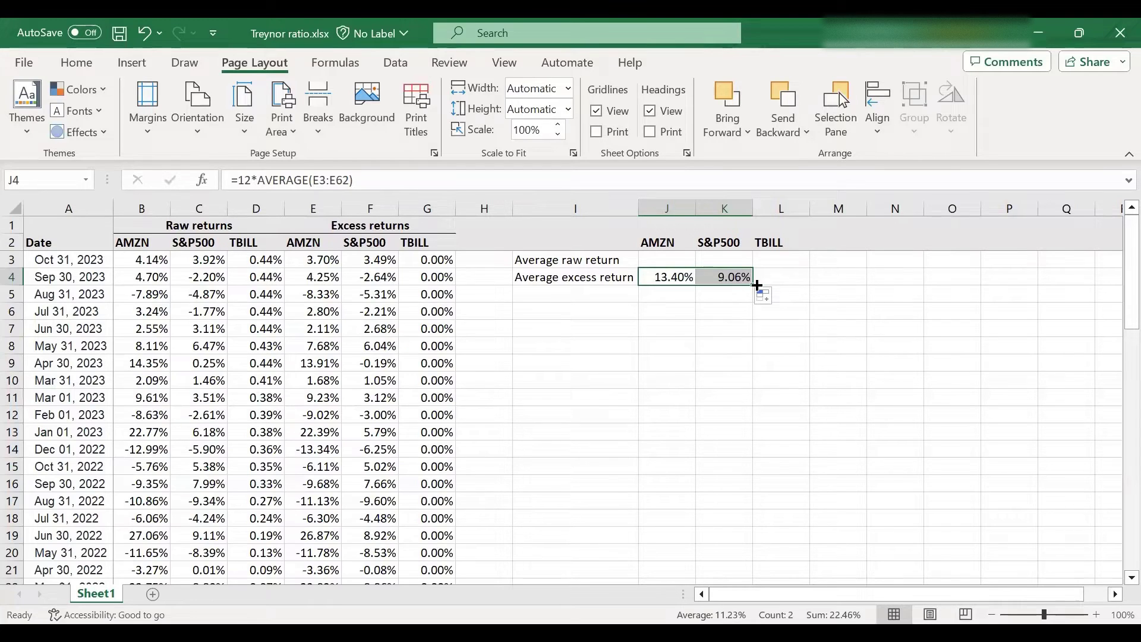
pyautogui.moveTo(755, 284); pyautogui.dragTo(796, 283)
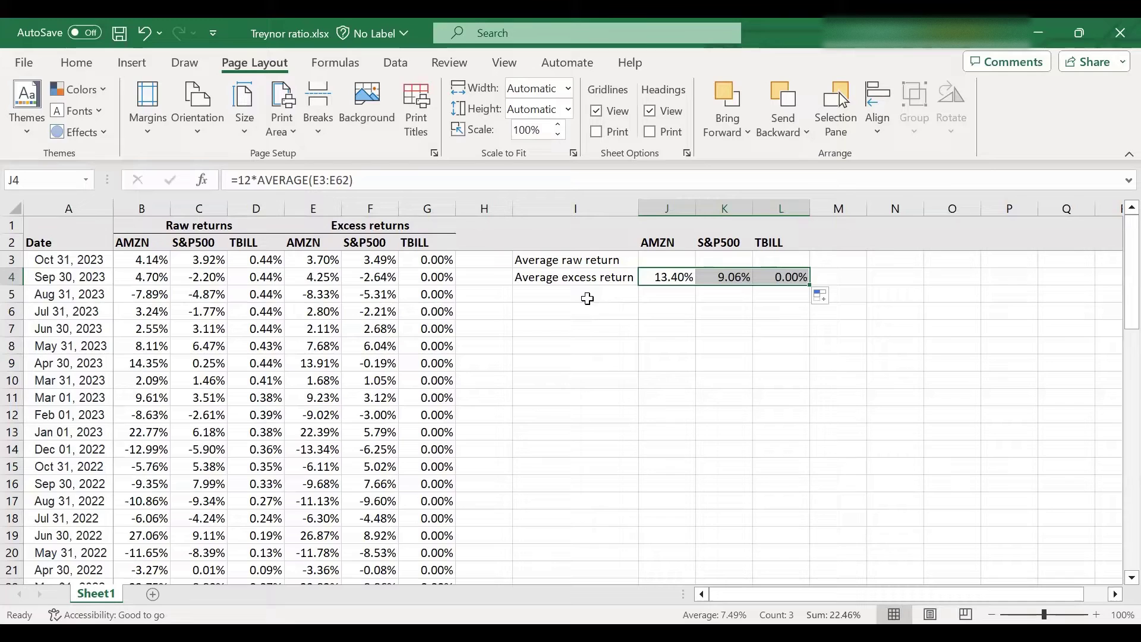
# Step: Enter =AVERAGE(B3:B62) in J3 for AMZN's average raw return
pyautogui.click(671, 258)
pyautogui.write('=')
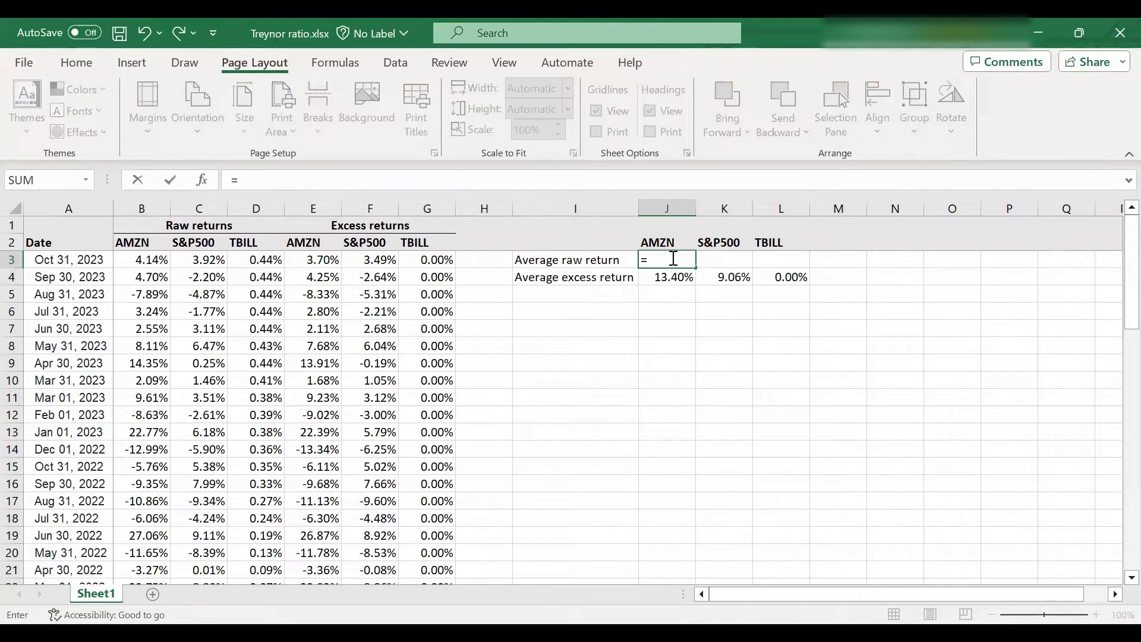
pyautogui.write('average(')
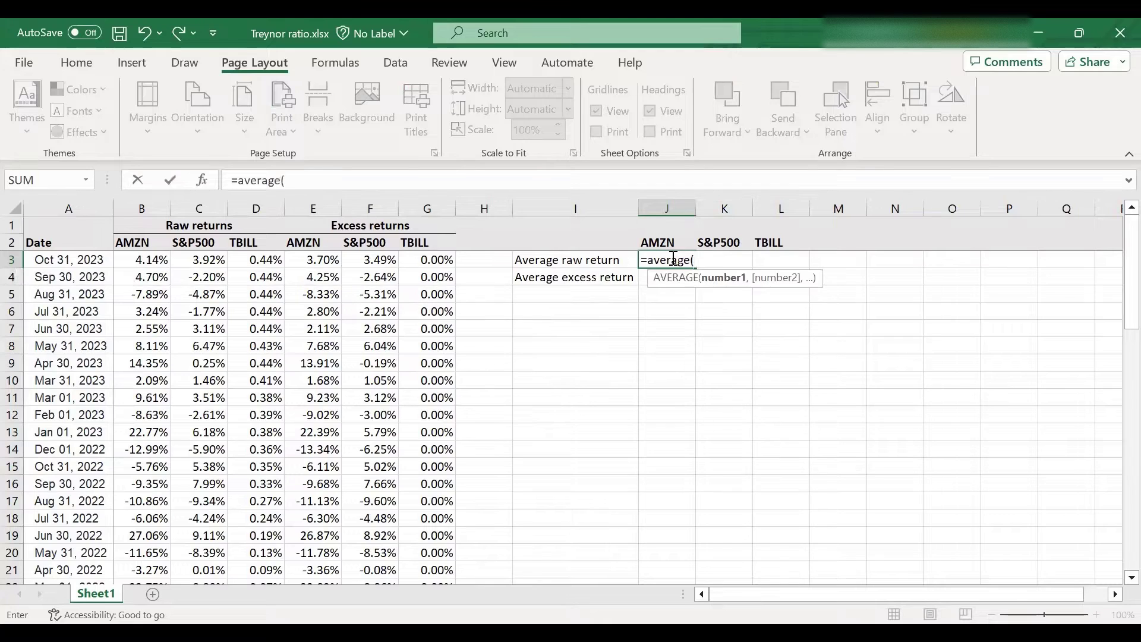
pyautogui.click(132, 259)
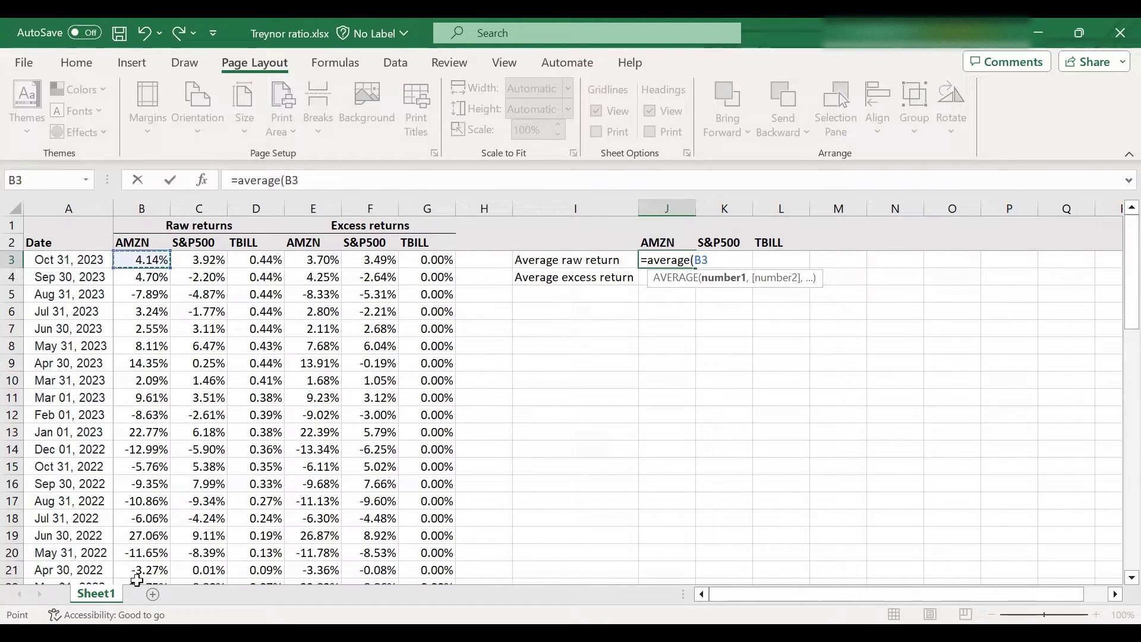
pyautogui.hotkey('ctrl', 'shift', 'Down')
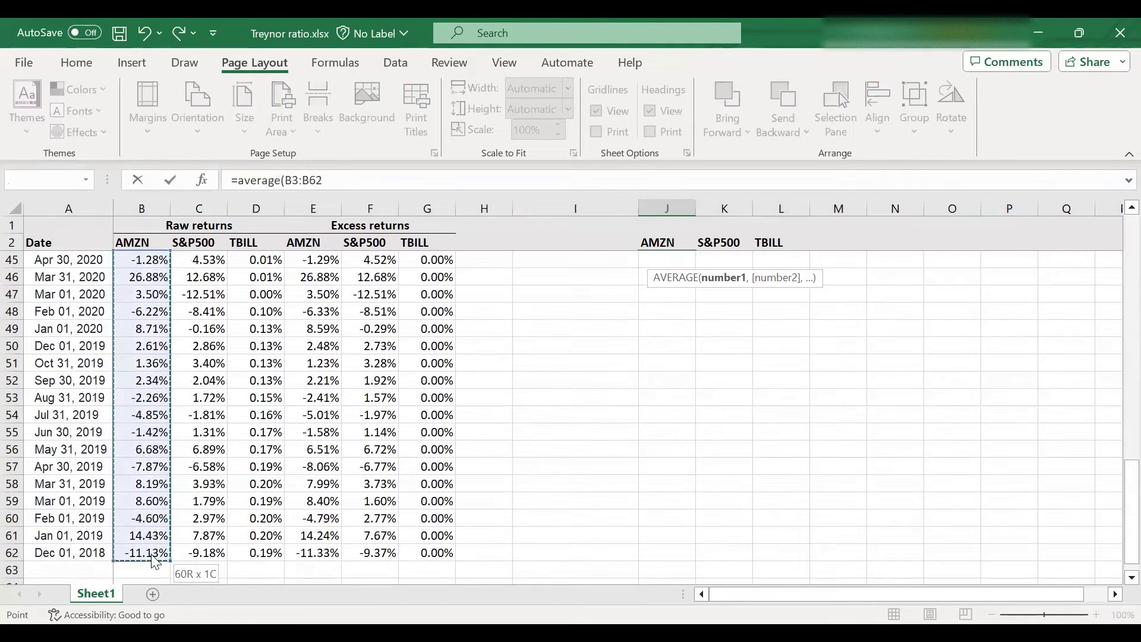
pyautogui.click(363, 182)
pyautogui.press('Return')
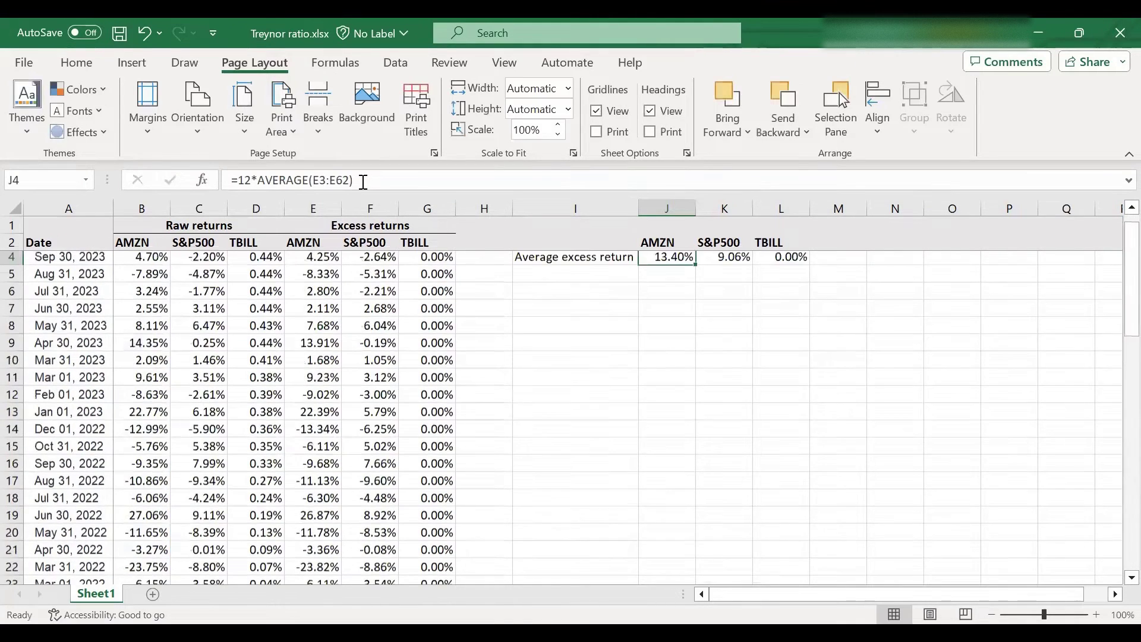
# Step: Annualise J3 by prefixing 12*, giving 15.25%
pyautogui.click(666, 257)
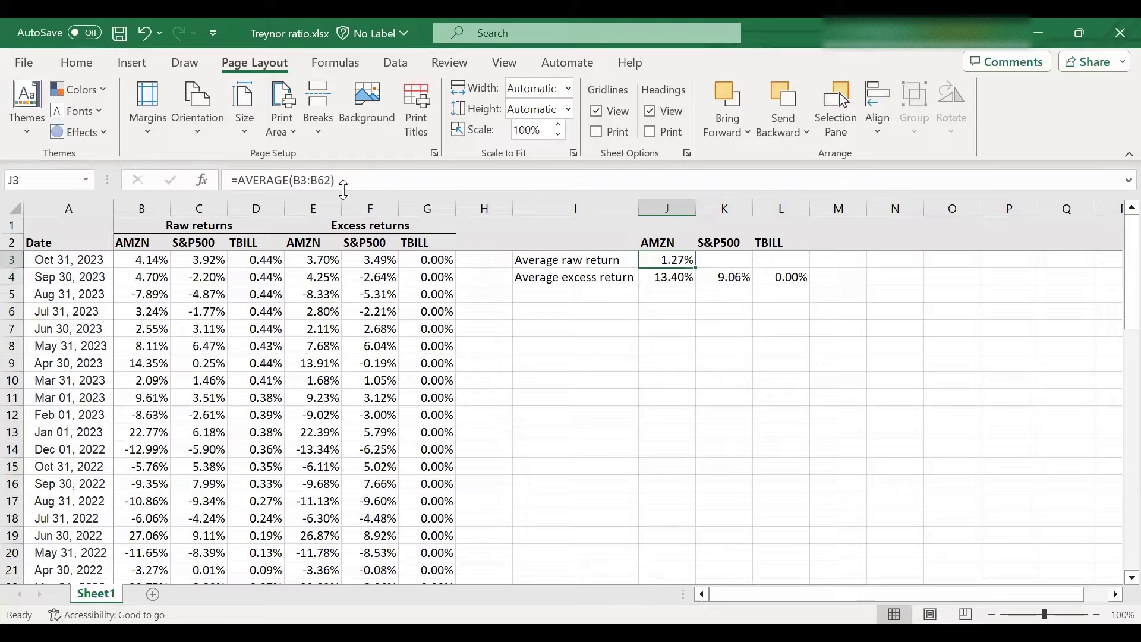
pyautogui.click(240, 178)
pyautogui.write('12')
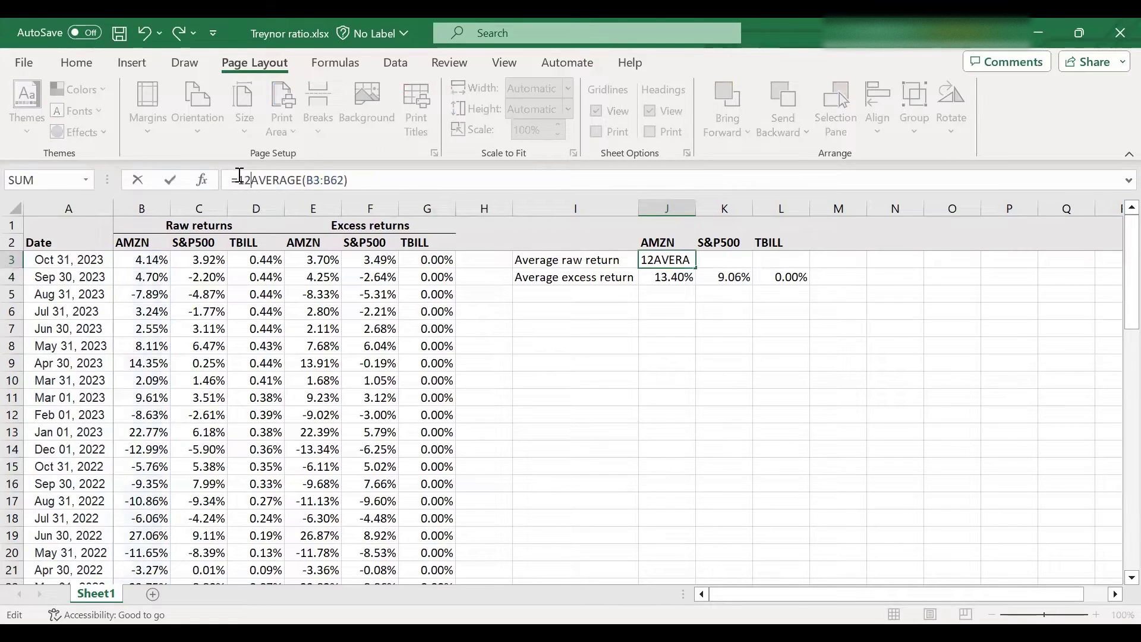
pyautogui.write('*')
pyautogui.press('Return')
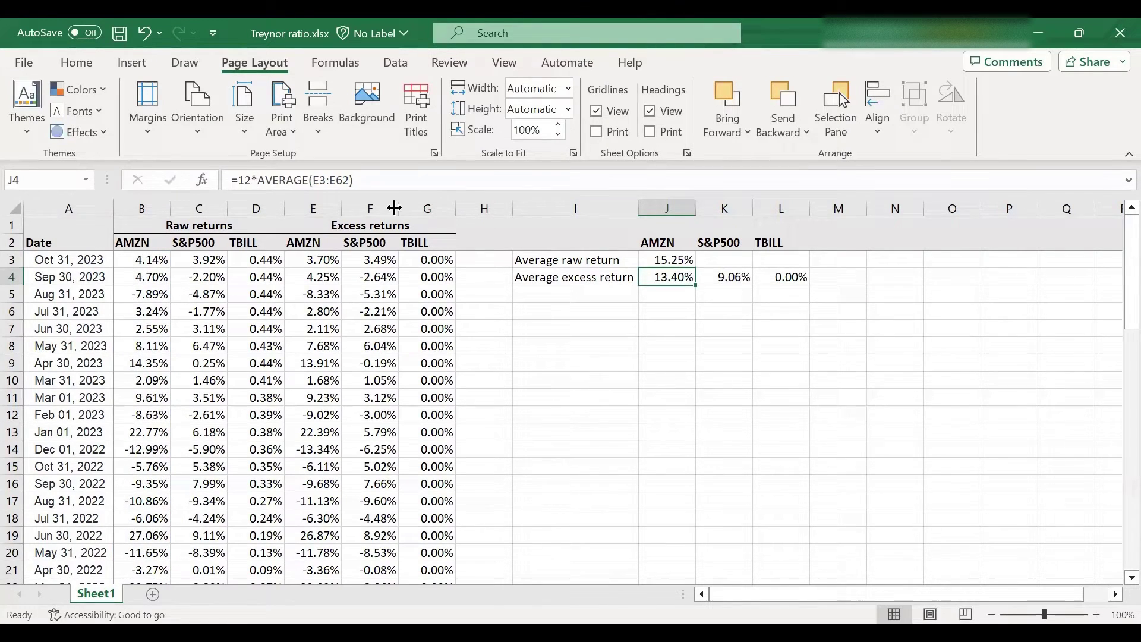
# Step: Copy J3's formula across to K3 and L3, giving 10.91% and 1.85%
pyautogui.click(666, 260)
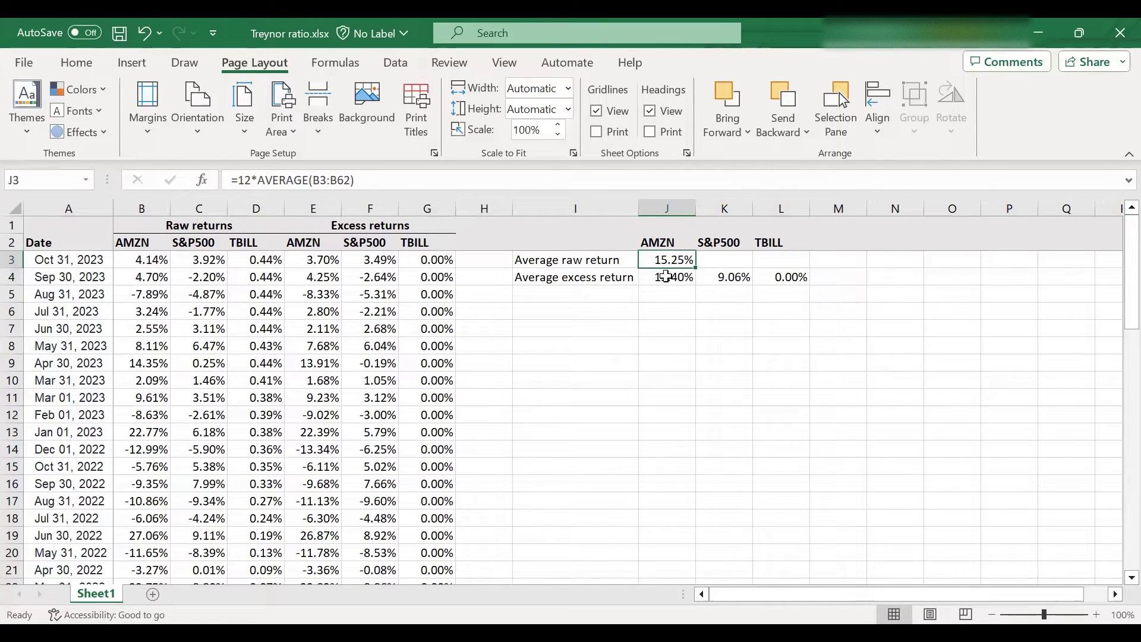
pyautogui.click(662, 277)
pyautogui.click(674, 259)
pyautogui.click(672, 278)
pyautogui.click(690, 260)
pyautogui.moveTo(696, 268); pyautogui.dragTo(790, 261)
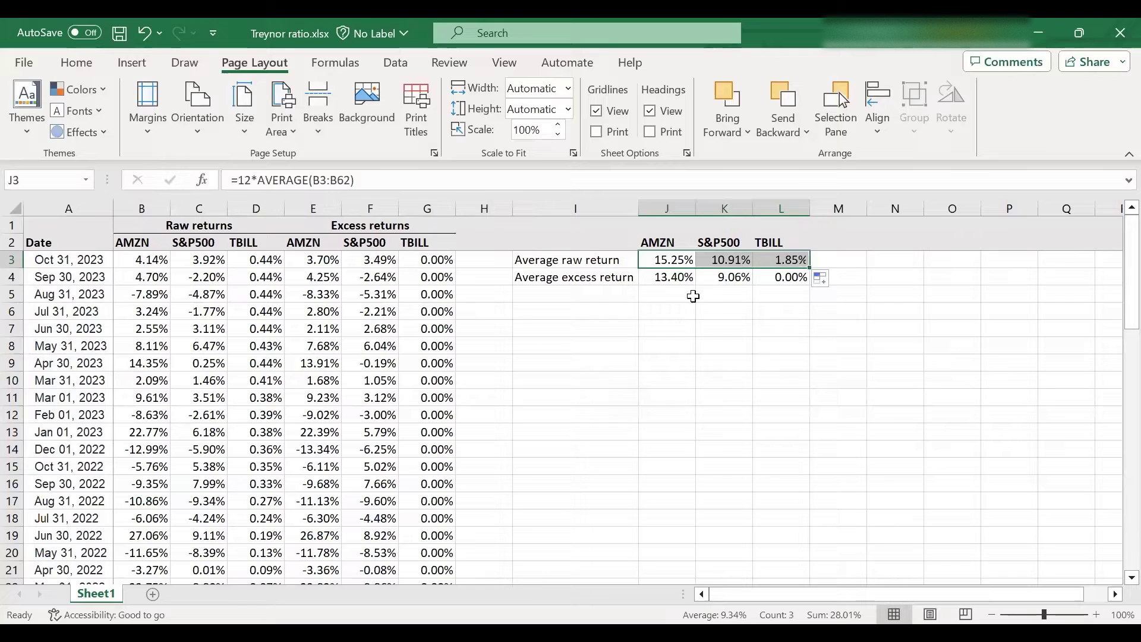
pyautogui.click(781, 264)
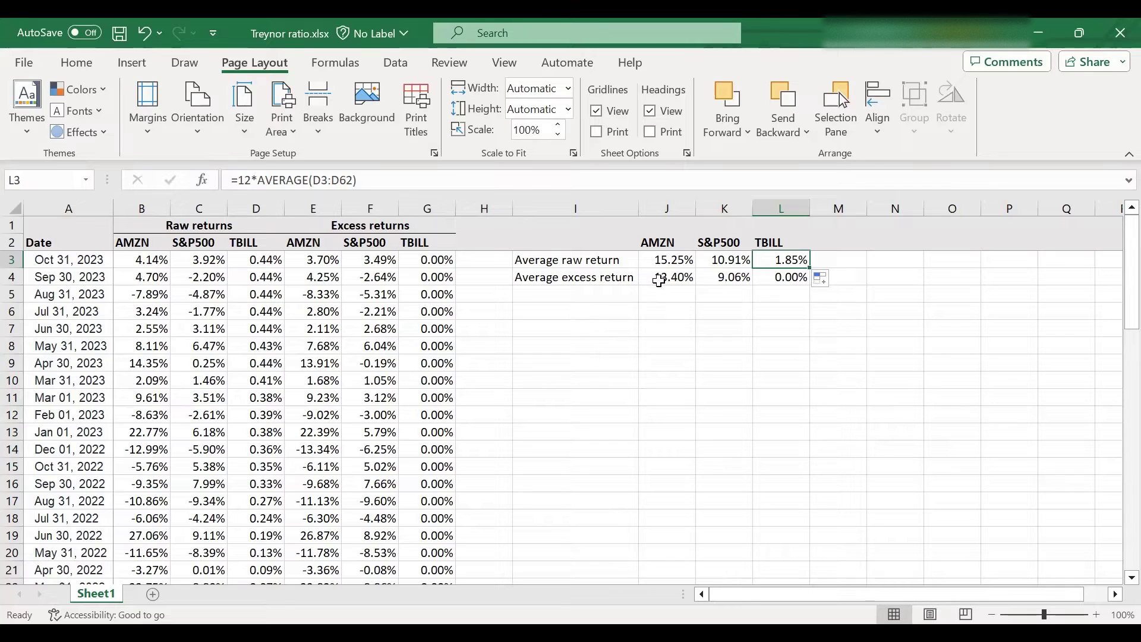
# Step: Make the 'Average excess return' label in I4 bold
pyautogui.click(594, 292)
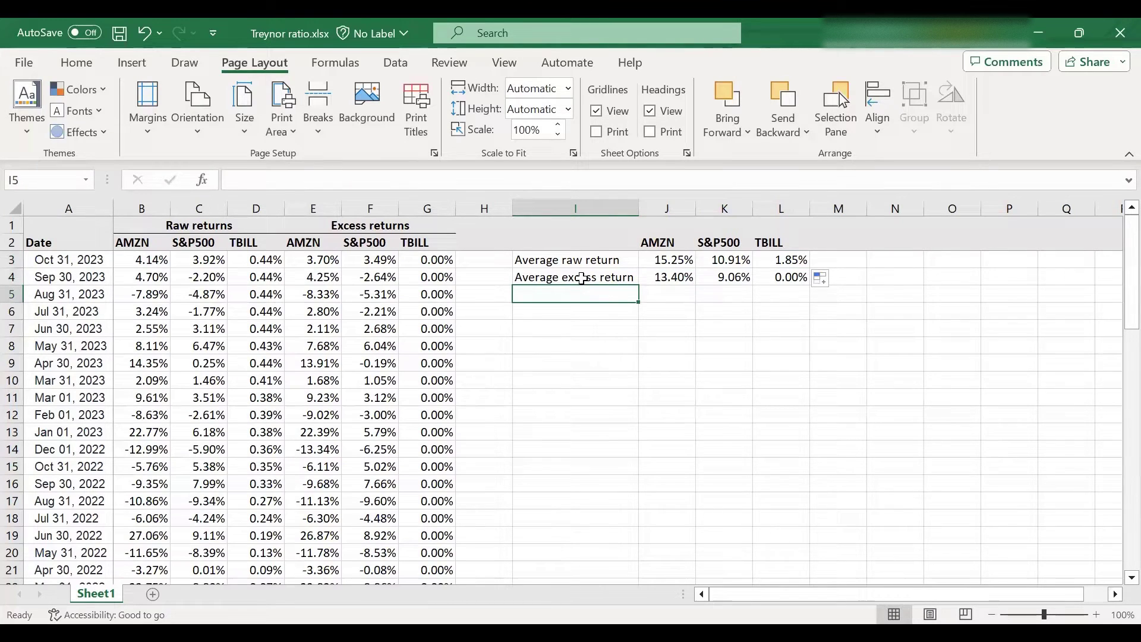
pyautogui.click(591, 277)
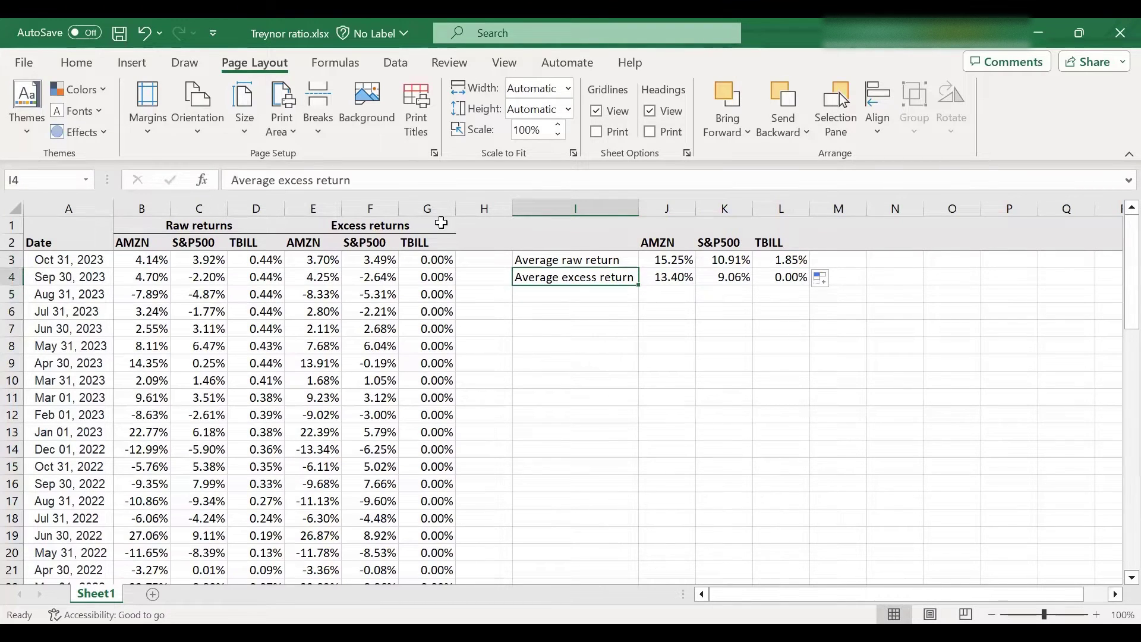
pyautogui.click(79, 66)
pyautogui.click(98, 125)
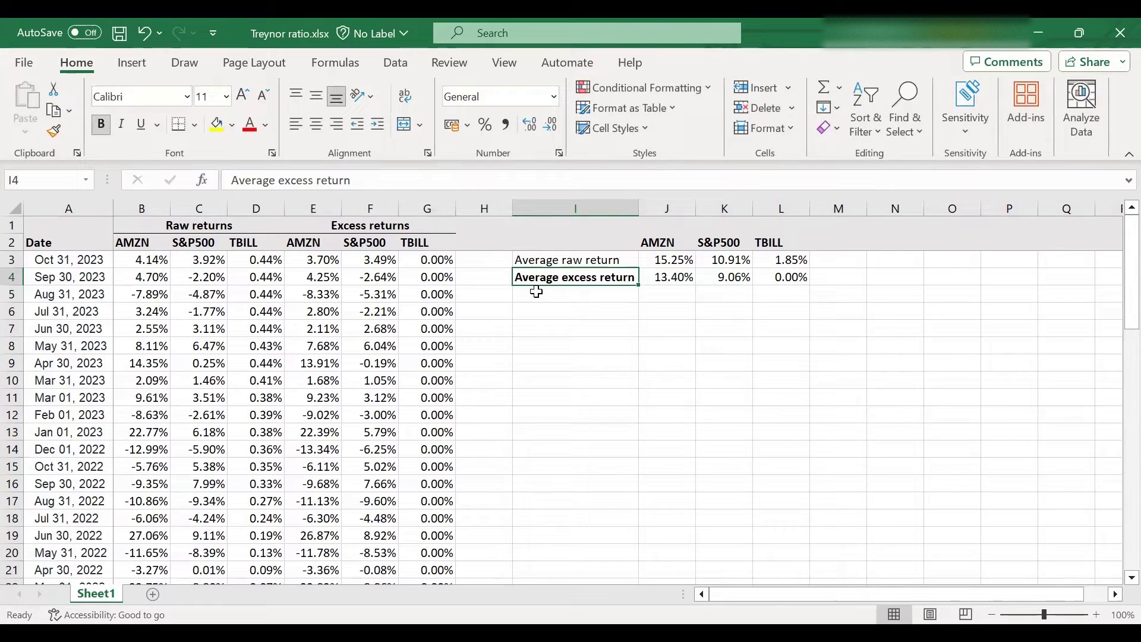
# Step: Type a bold 'Beta' label in I5
pyautogui.click(538, 292)
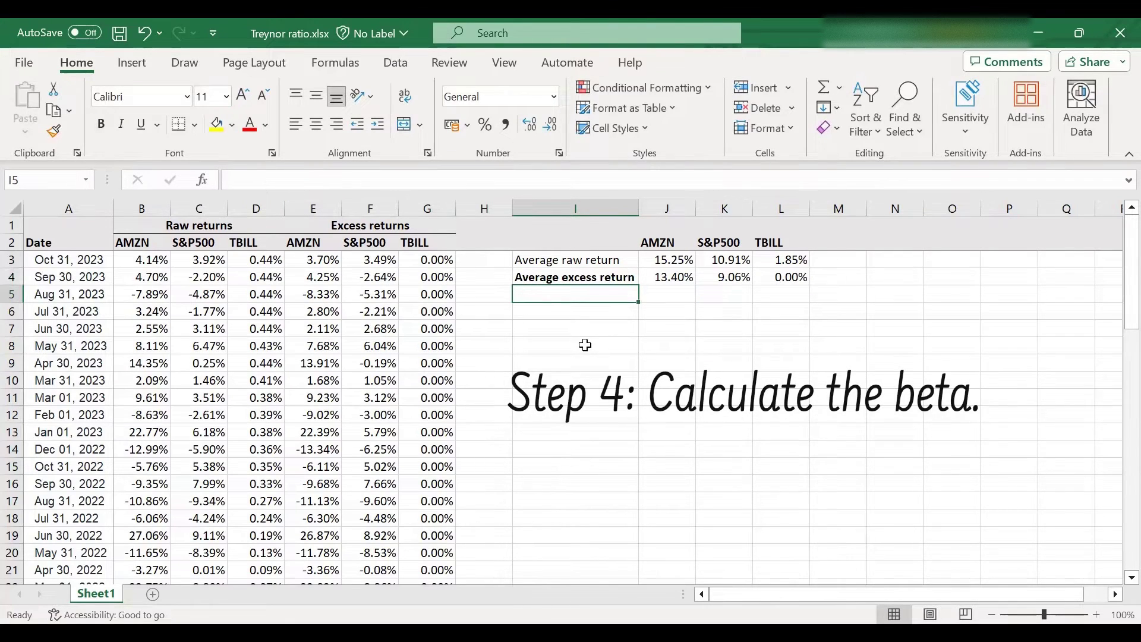
pyautogui.write('Bet')
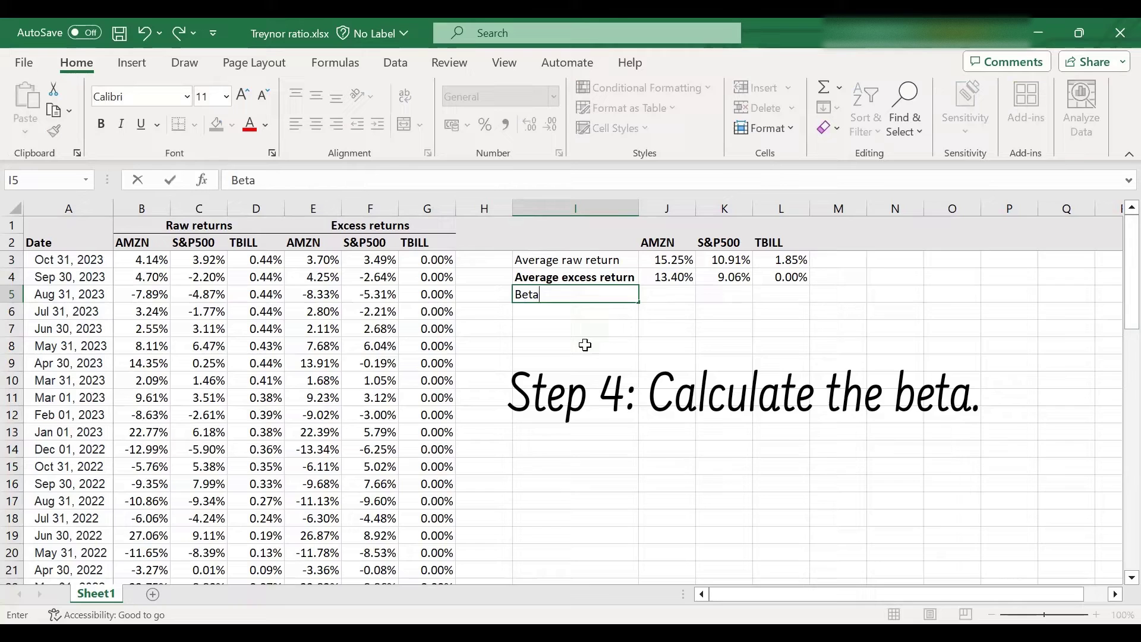
pyautogui.write('a')
pyautogui.press('Return')
pyautogui.click(574, 298)
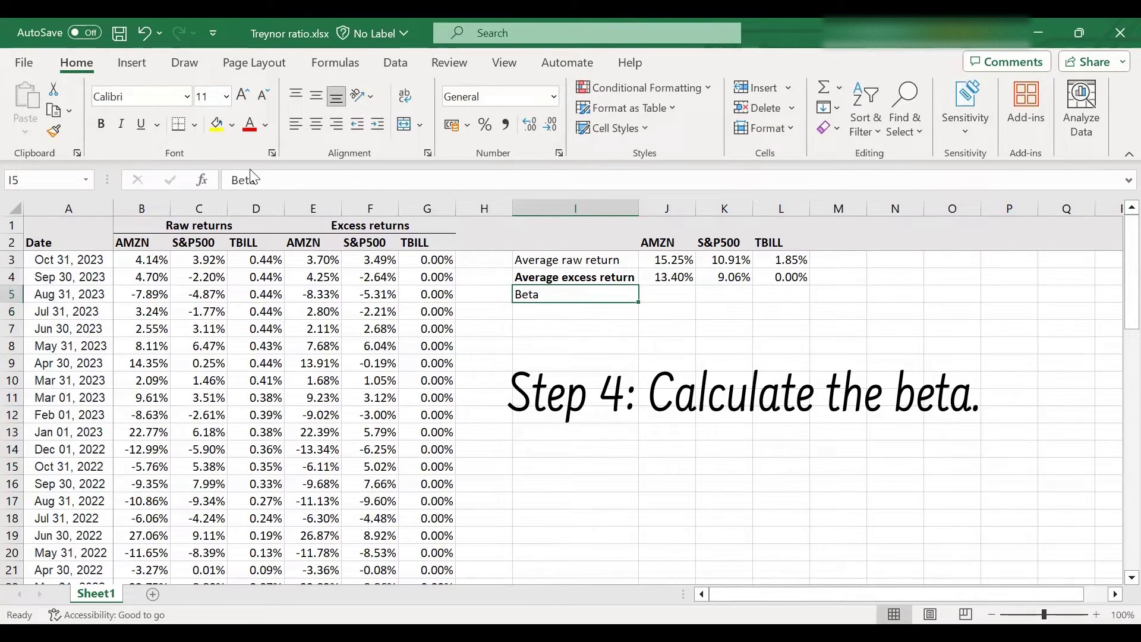
pyautogui.click(101, 123)
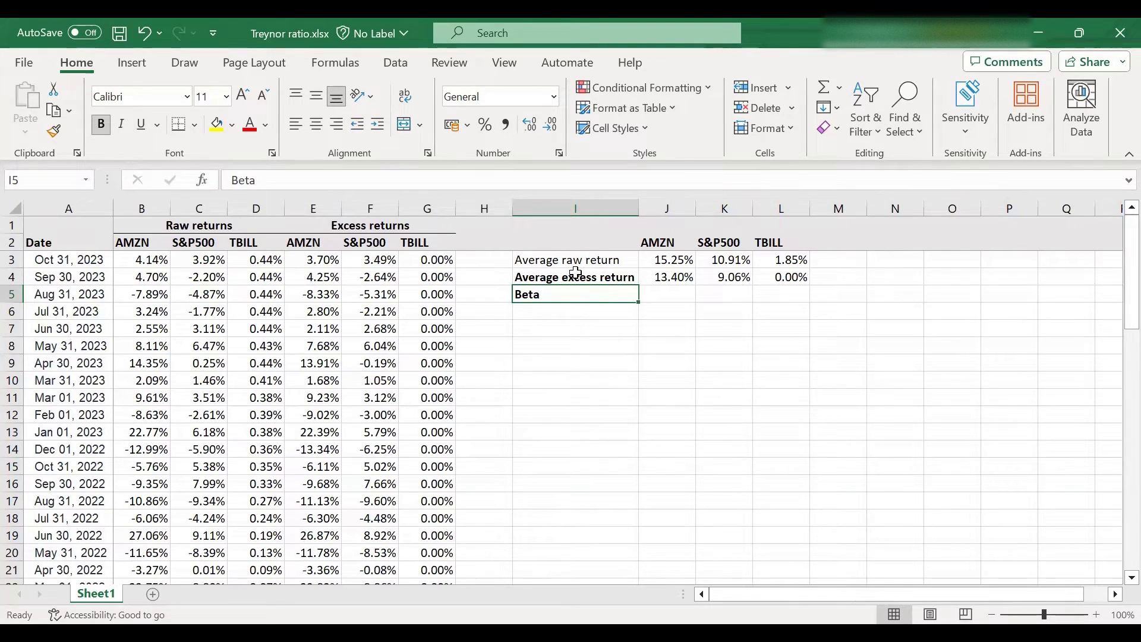
pyautogui.click(672, 294)
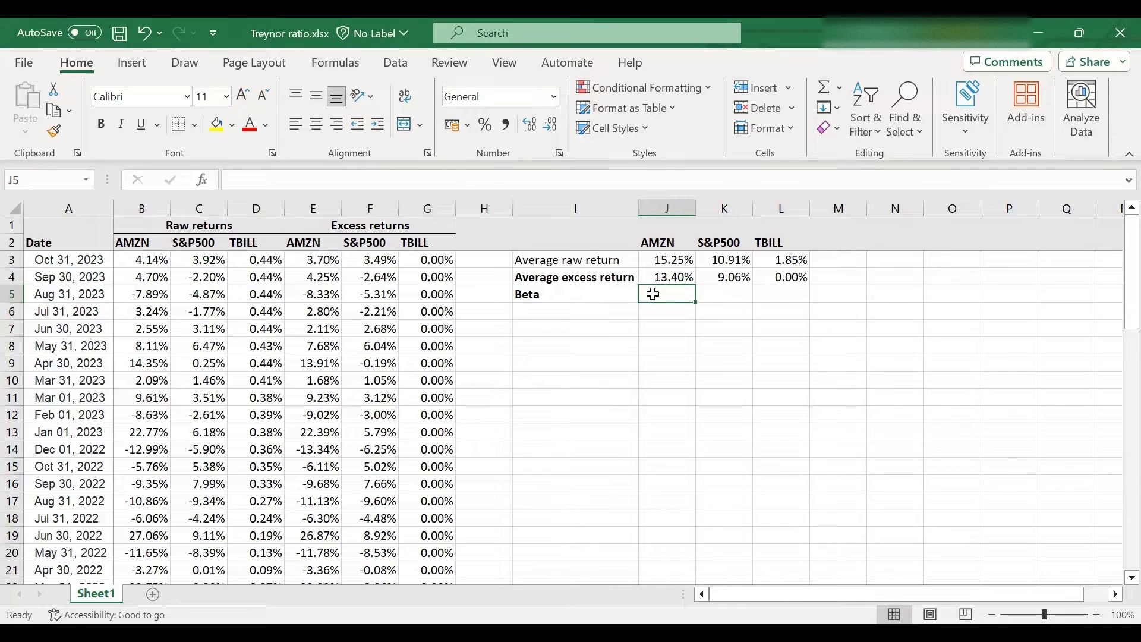
# Step: Enter a SLOPE formula in J5 of AMZN excess returns E3:E62 against S&P500 excess returns, giving 1.169852
pyautogui.write('=')
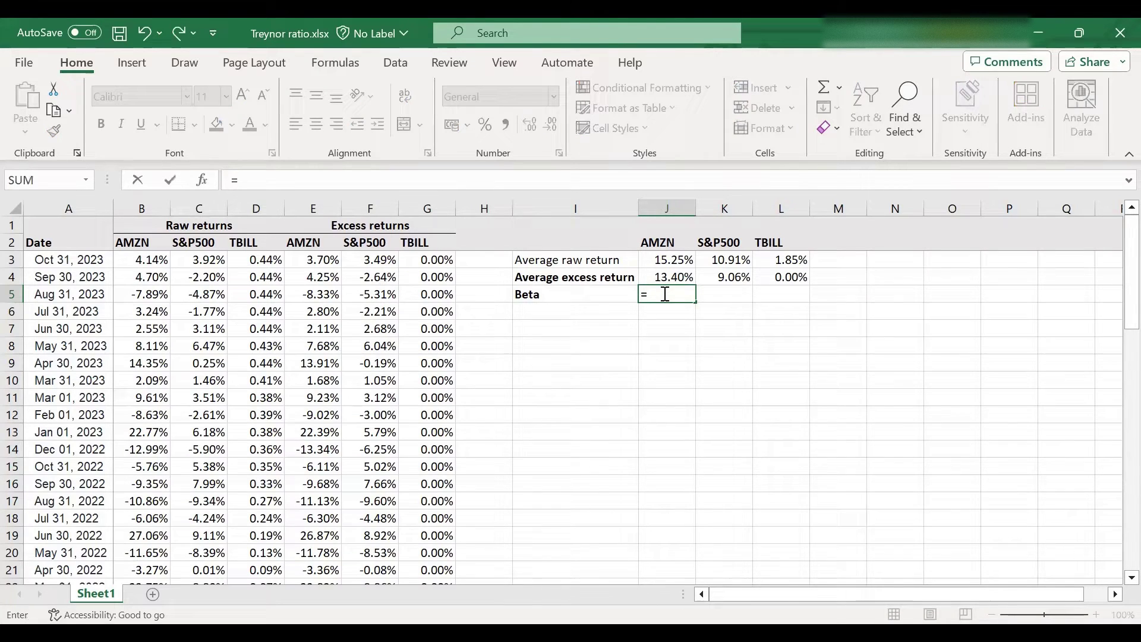
pyautogui.write('slope')
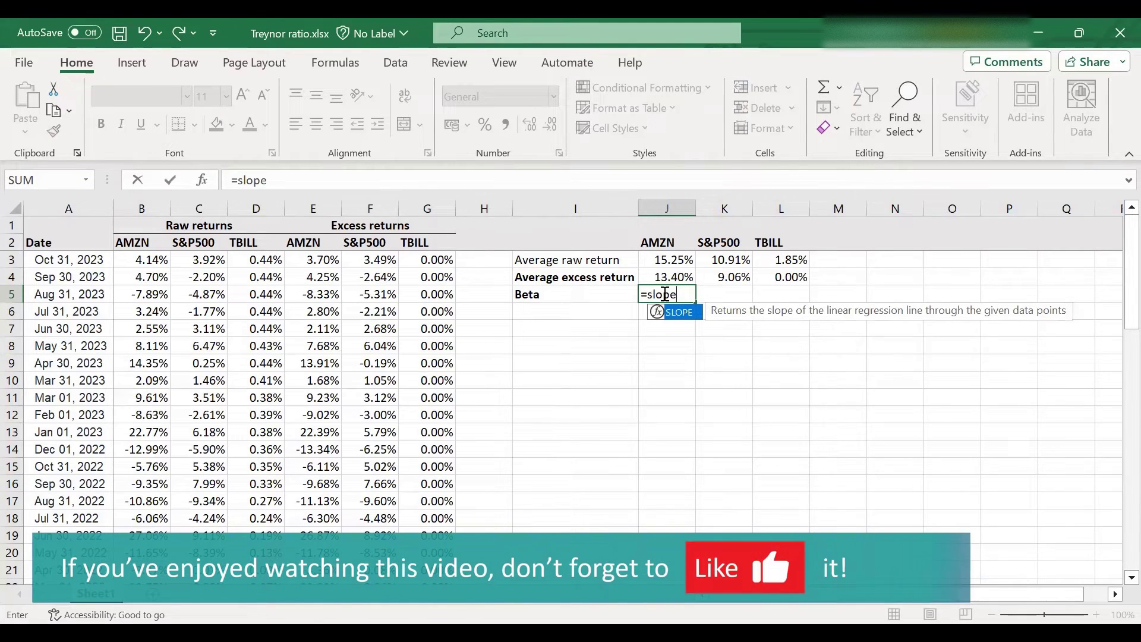
pyautogui.write('(')
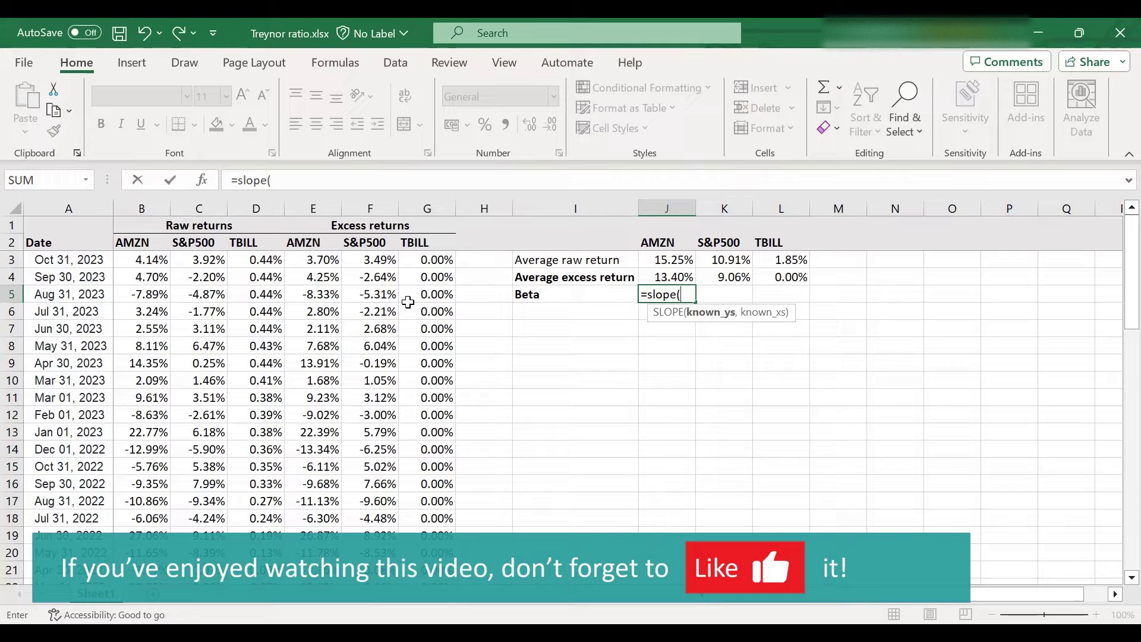
pyautogui.click(309, 259)
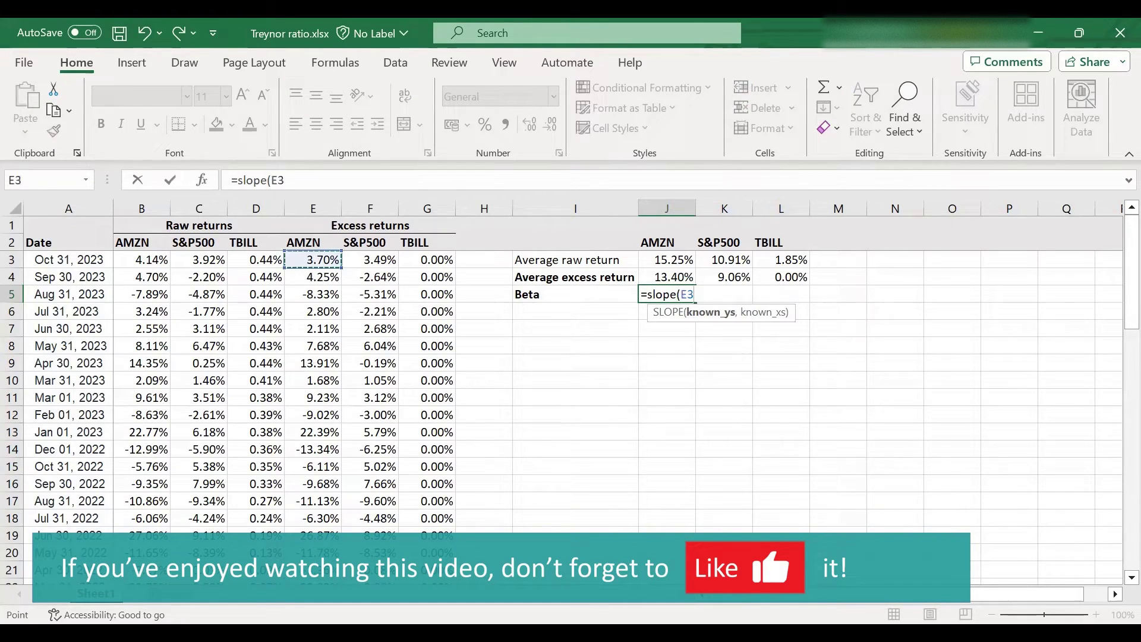
pyautogui.moveTo(309, 259); pyautogui.dragTo(257, 525)
pyautogui.moveTo(310, 587); pyautogui.dragTo(313, 580)
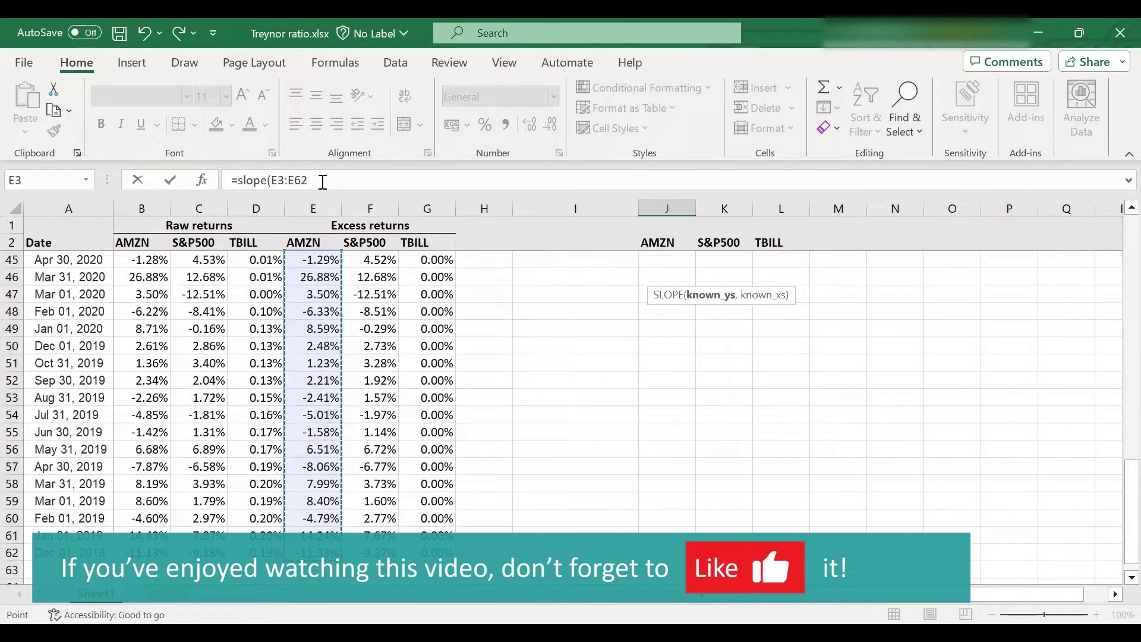
pyautogui.write(',')
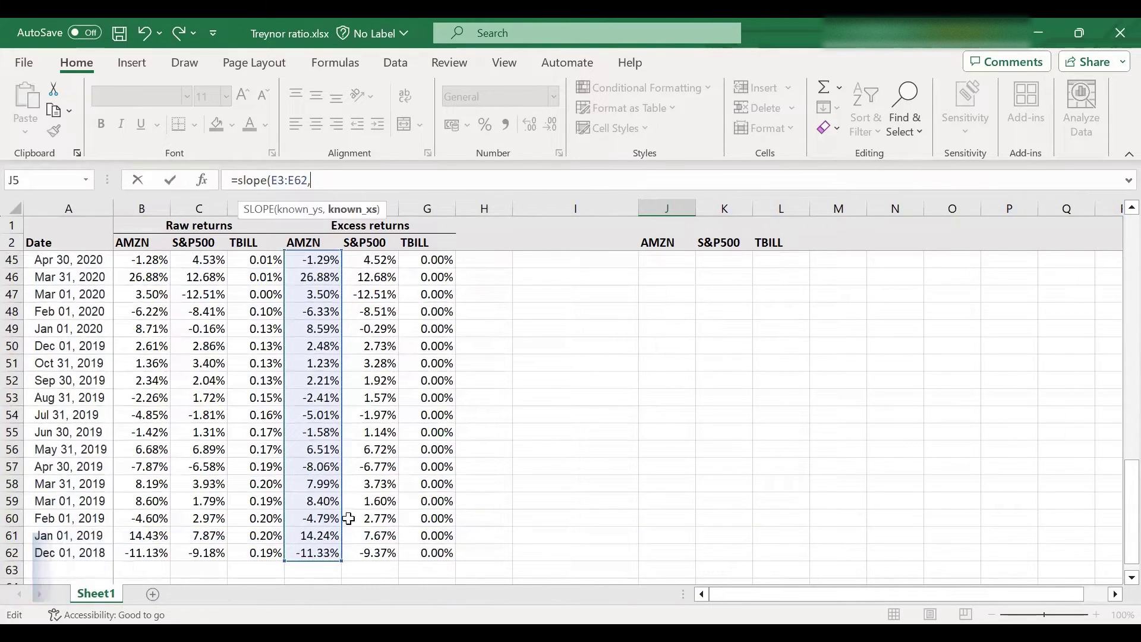
pyautogui.click(389, 554)
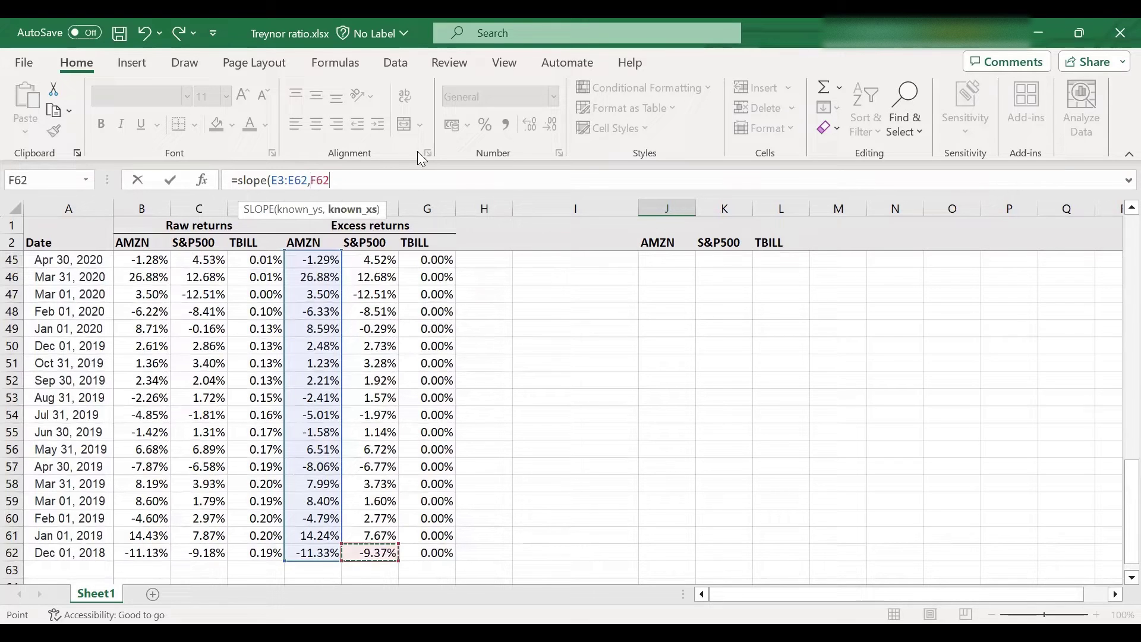
pyautogui.hotkey('ctrl', 'shift', 'Up')
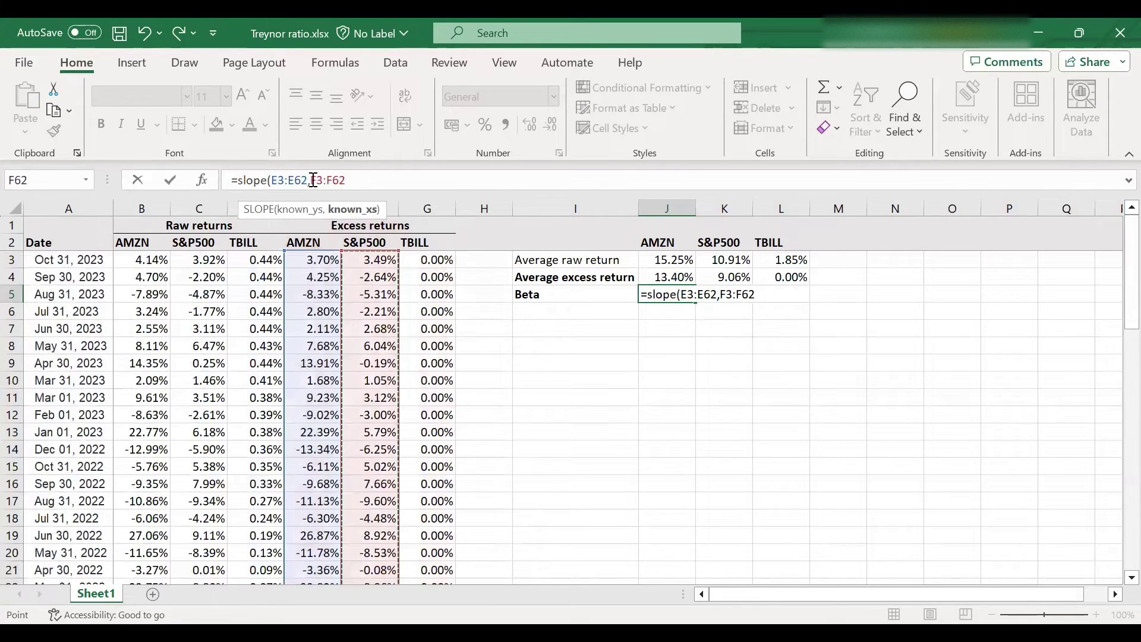
pyautogui.click(313, 180)
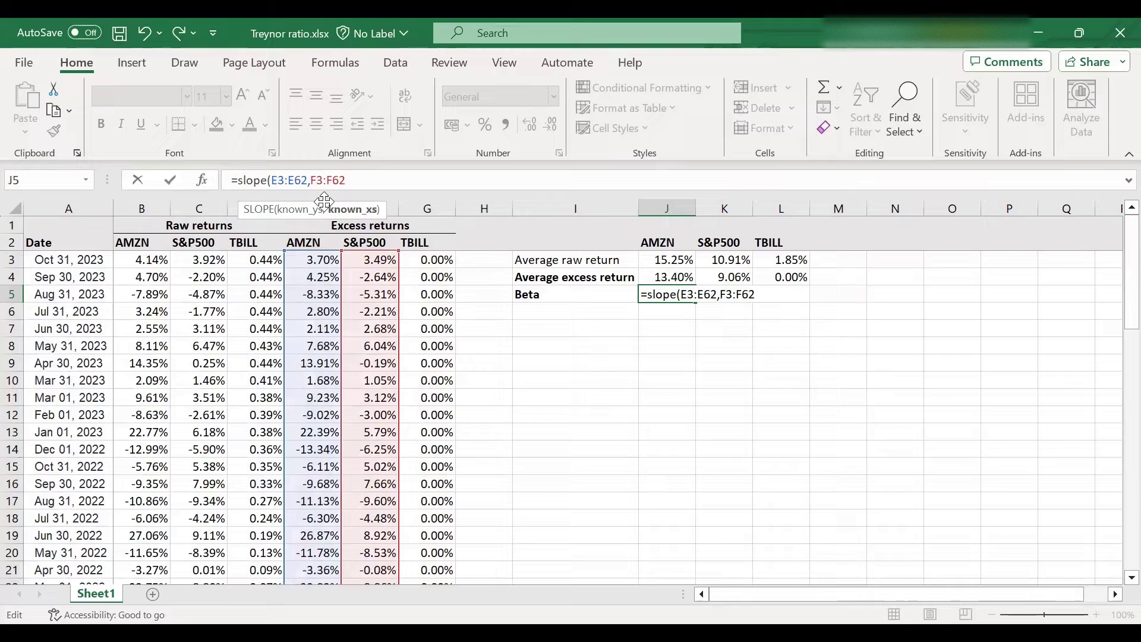
pyautogui.write('$F3:$')
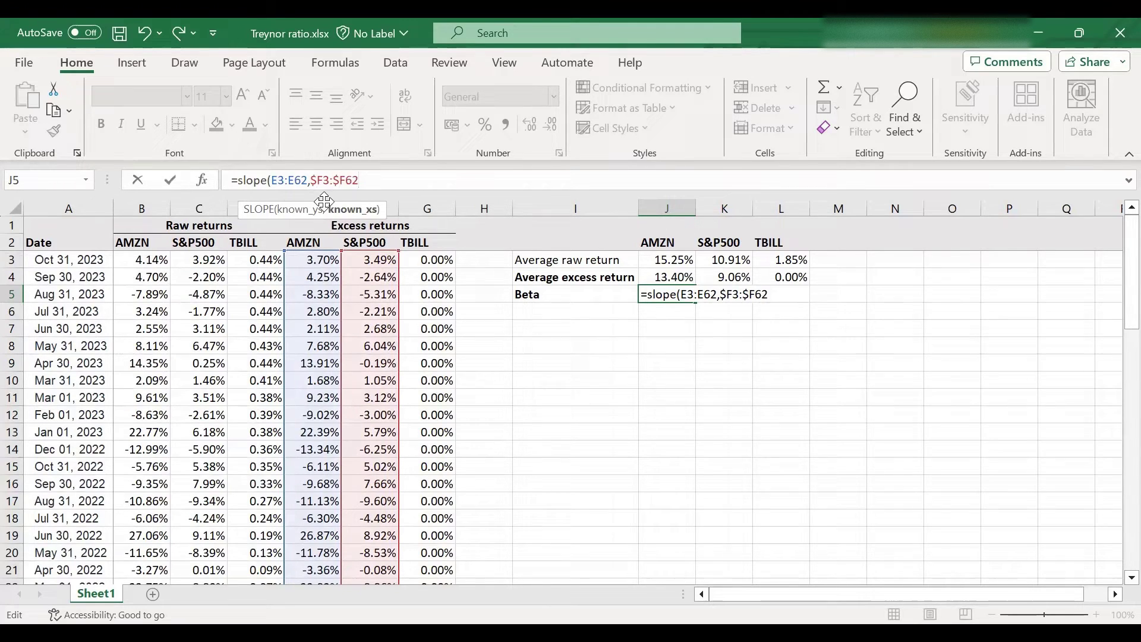
pyautogui.press('Return')
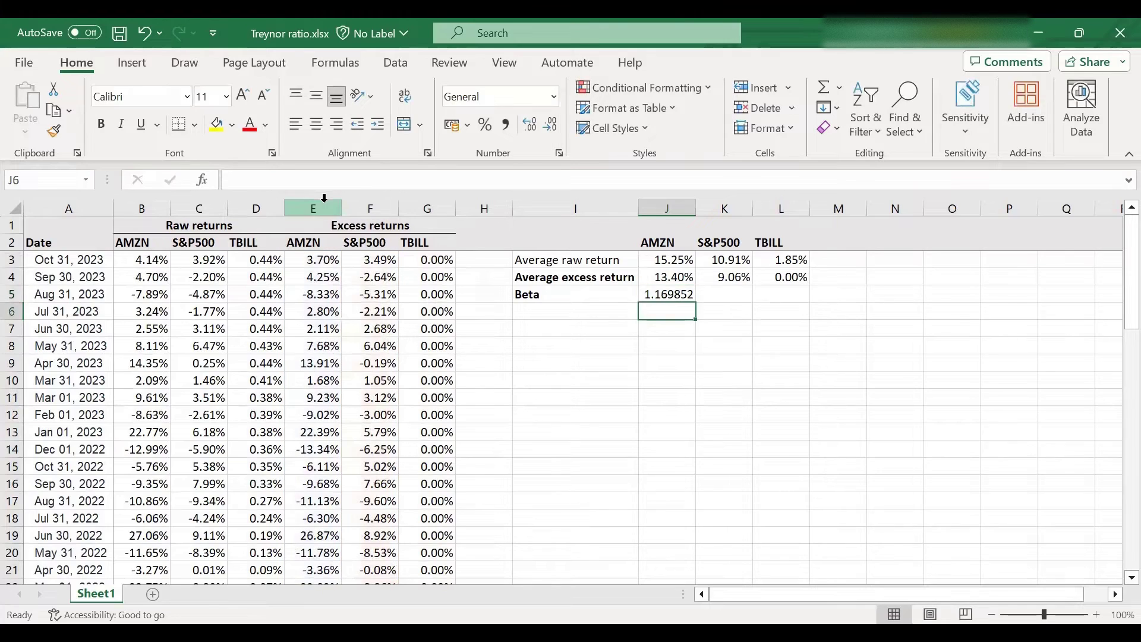
# Step: Format J5 as a 2-decimal number and copy it to K5 and L5 (1.00, 0.00)
pyautogui.click(656, 295)
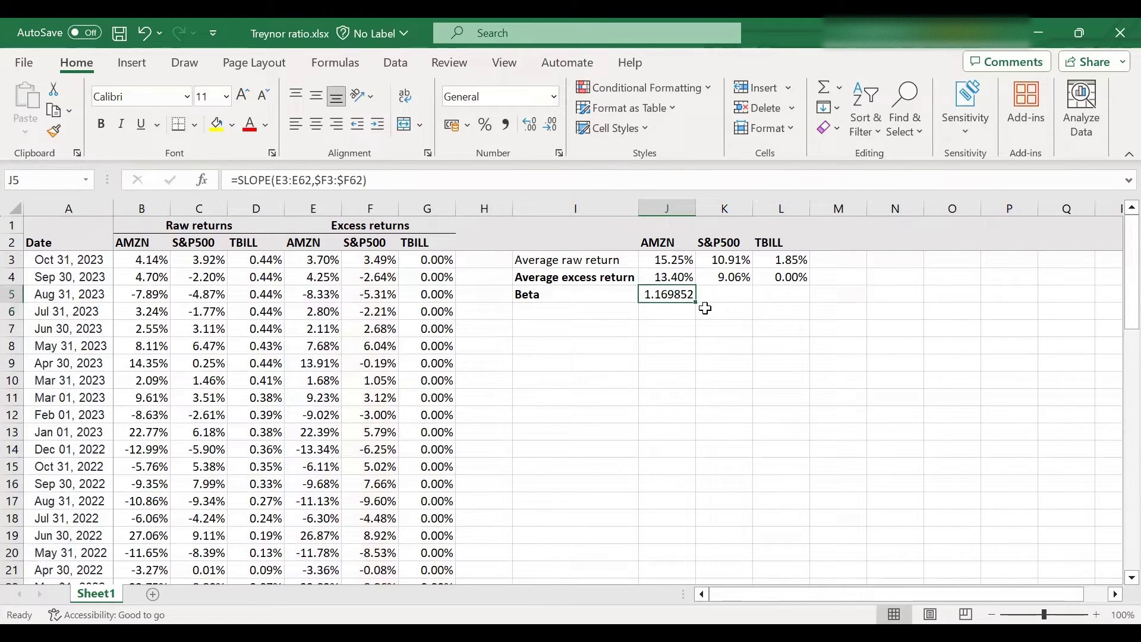
pyautogui.rightClick(670, 295)
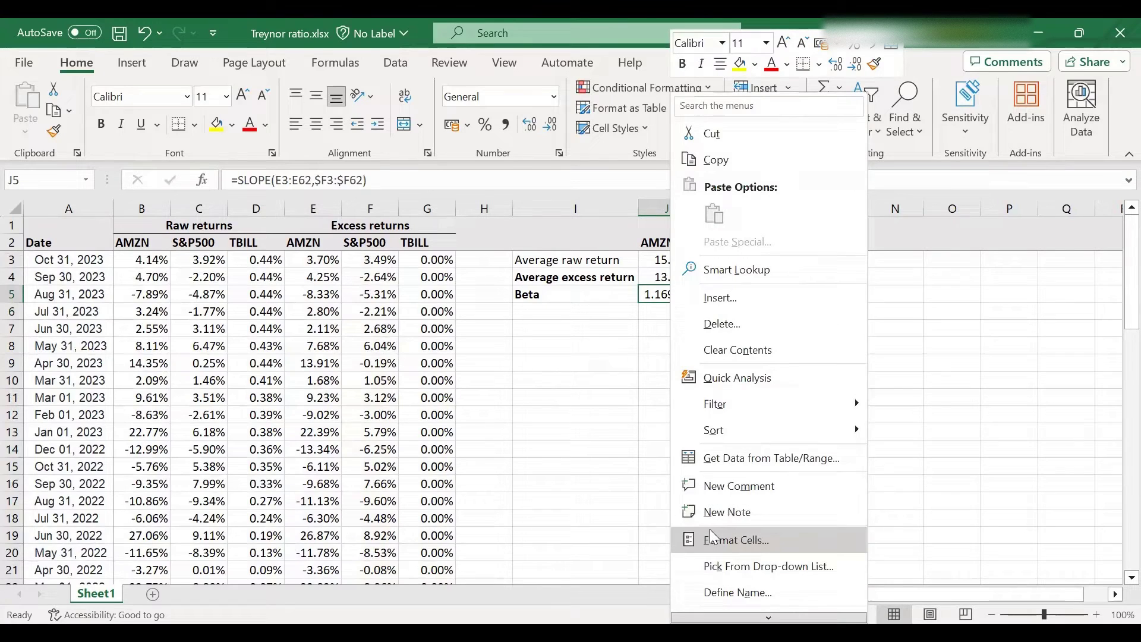
pyautogui.press('Return')
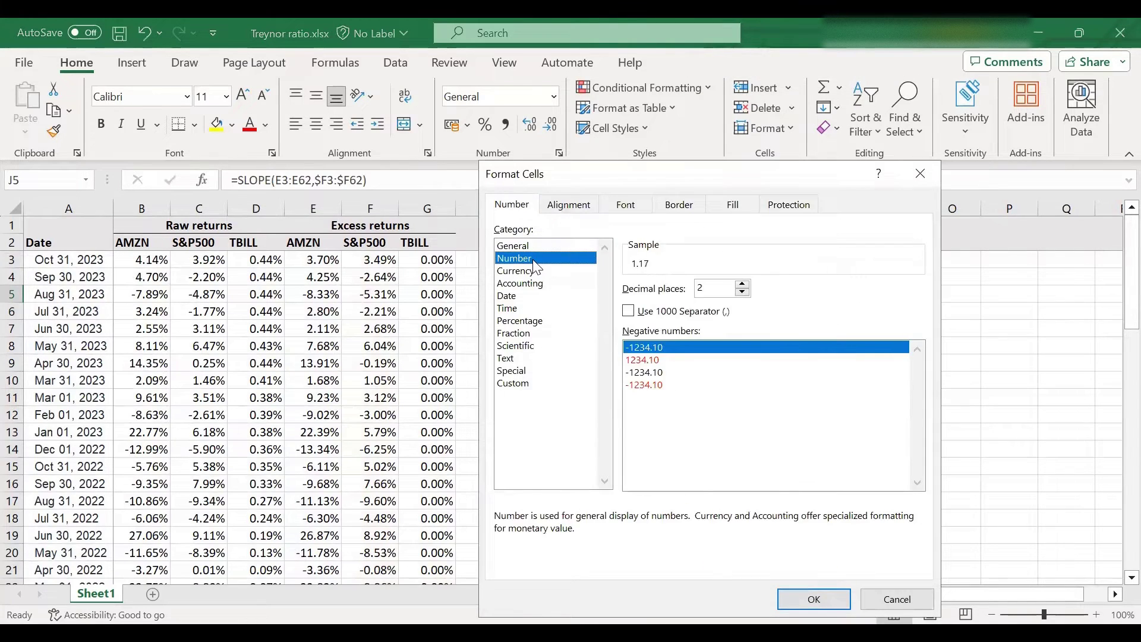
pyautogui.press('Return')
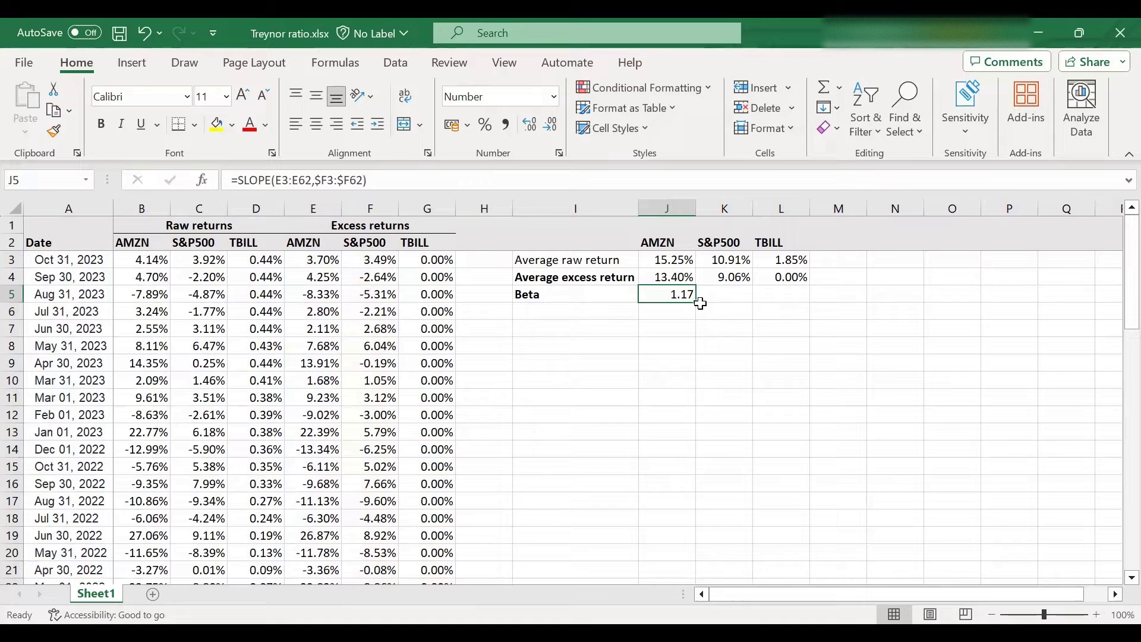
pyautogui.moveTo(697, 302); pyautogui.dragTo(737, 303)
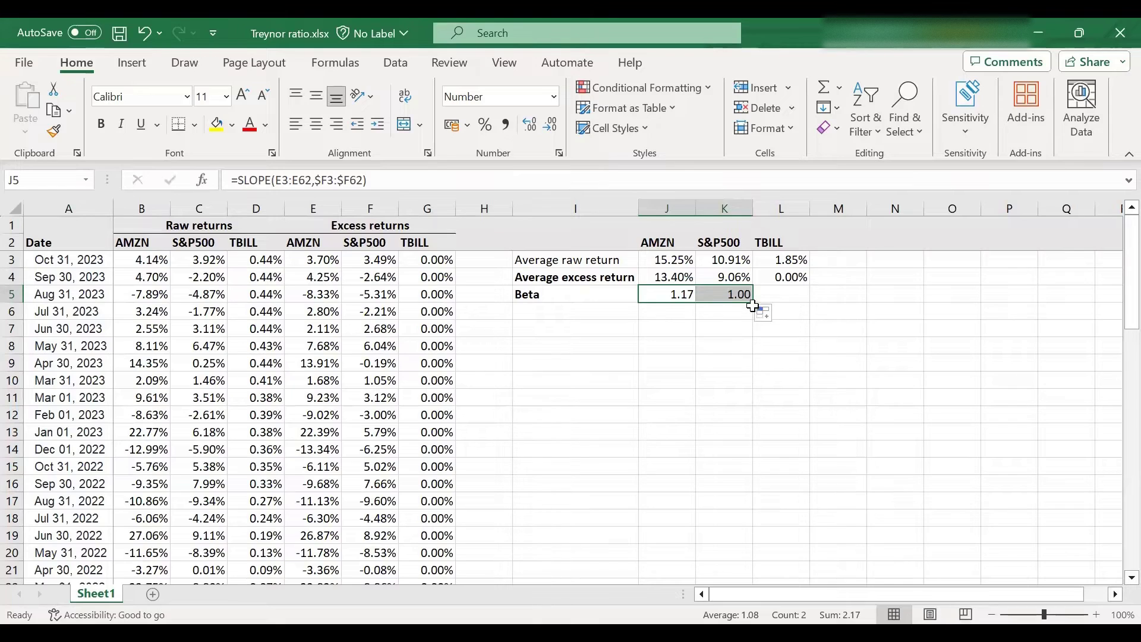
pyautogui.moveTo(756, 304); pyautogui.dragTo(794, 298)
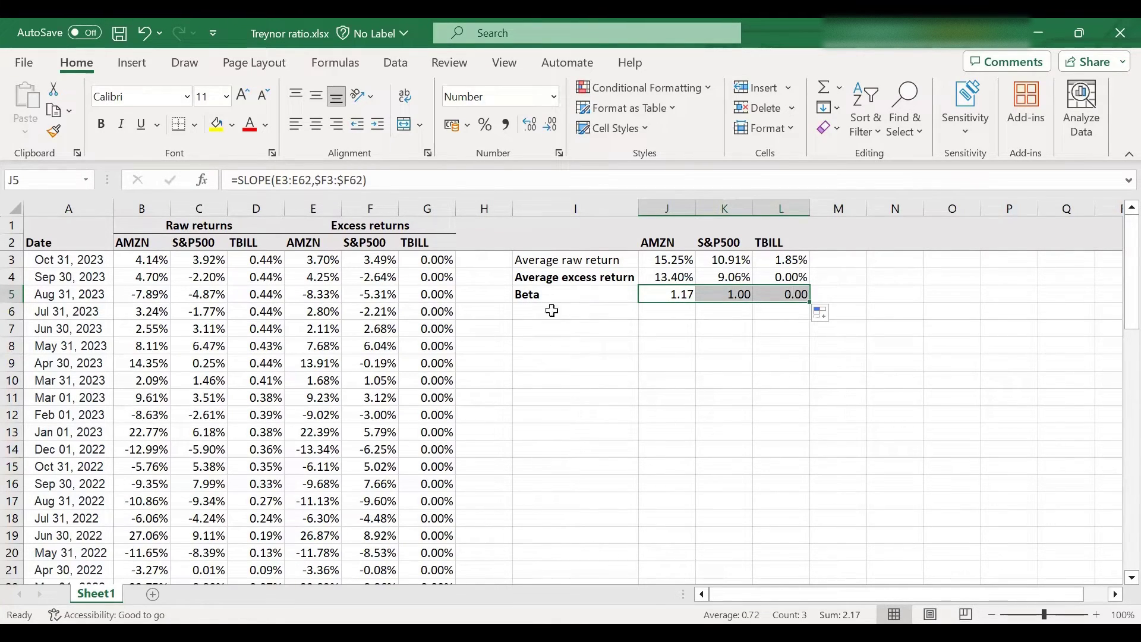
pyautogui.moveTo(721, 295); pyautogui.dragTo(779, 294)
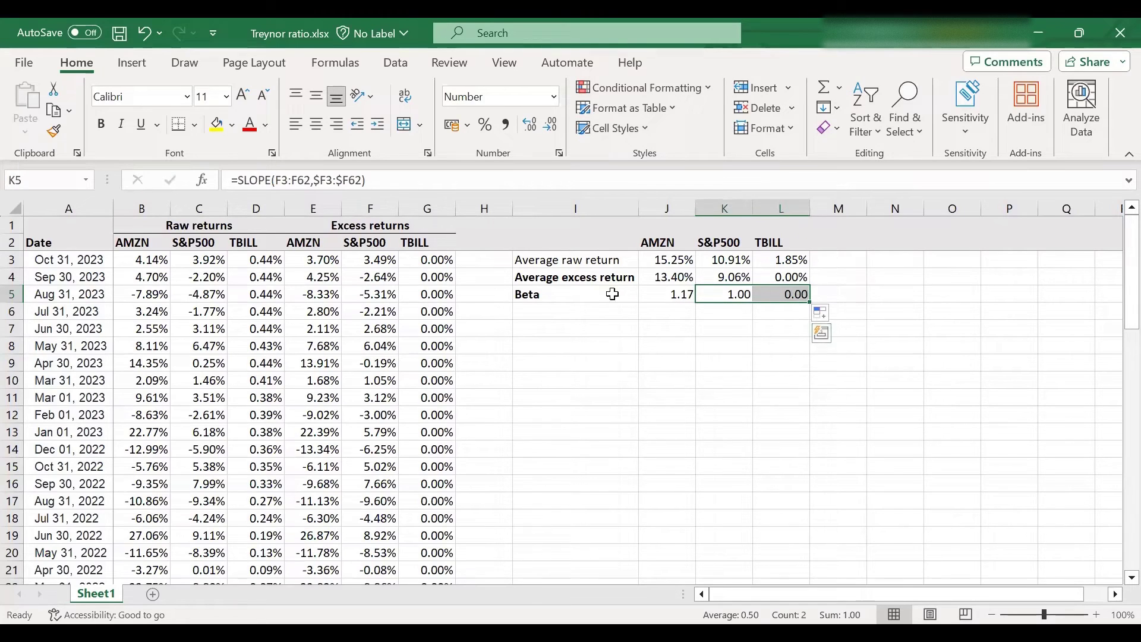
# Step: Add a bold 'Treynor ratio' label in I6
pyautogui.click(541, 314)
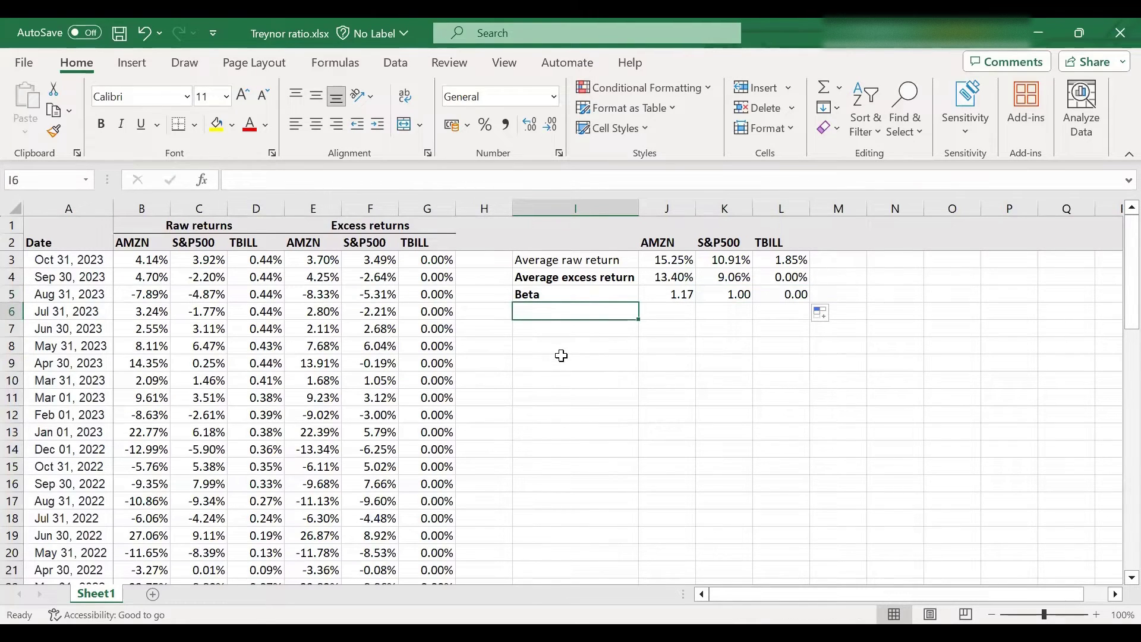
pyautogui.write('T')
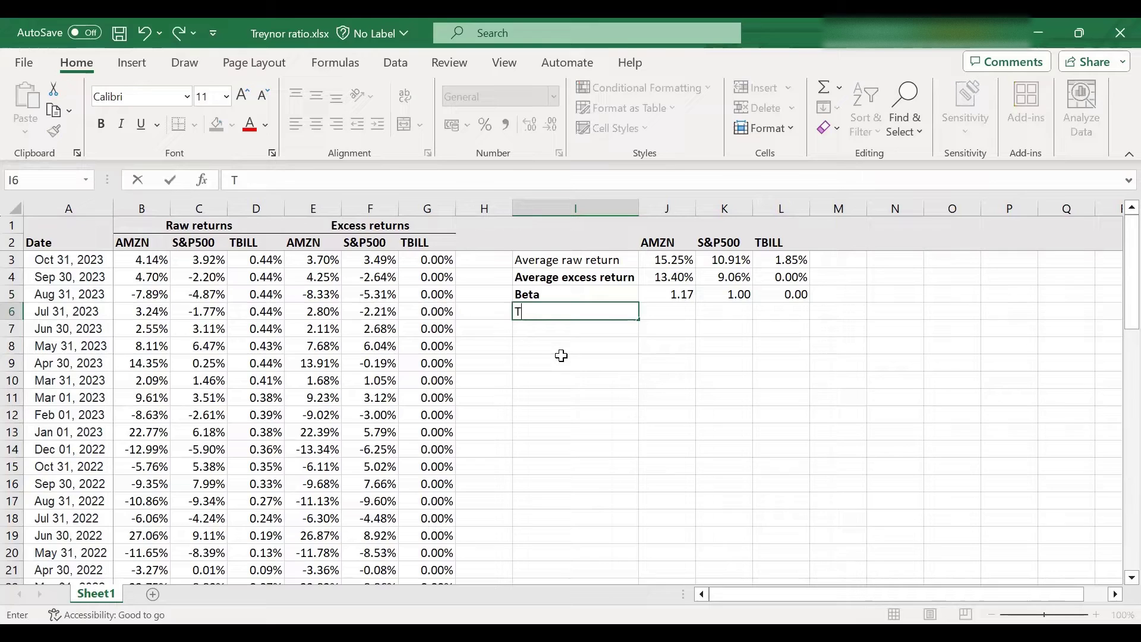
pyautogui.write('reynor ratio')
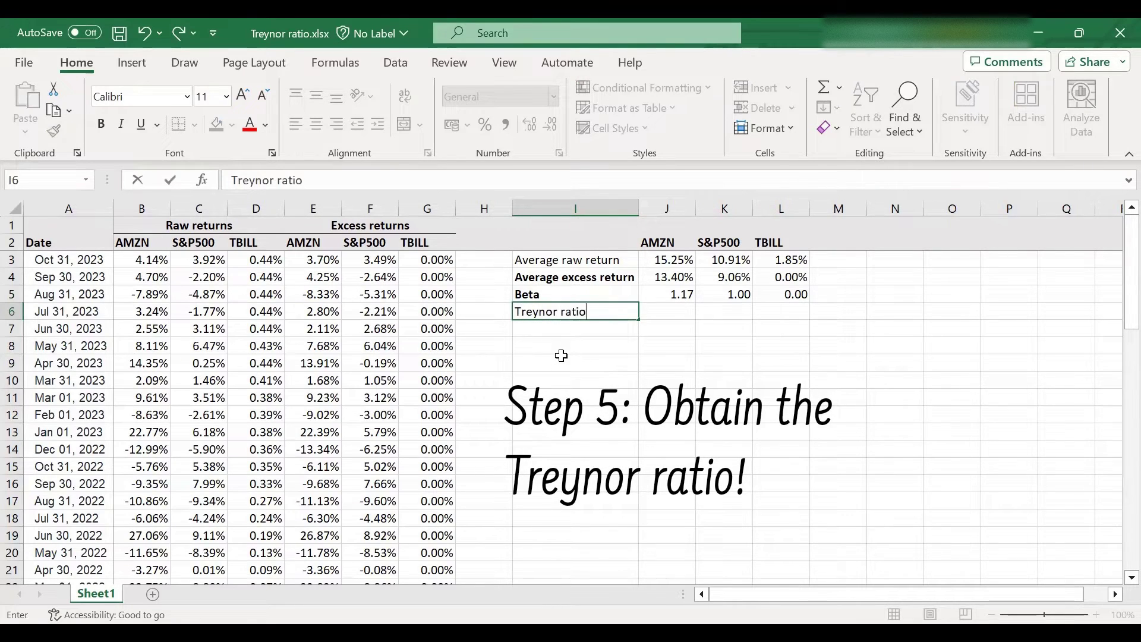
pyautogui.press('Return')
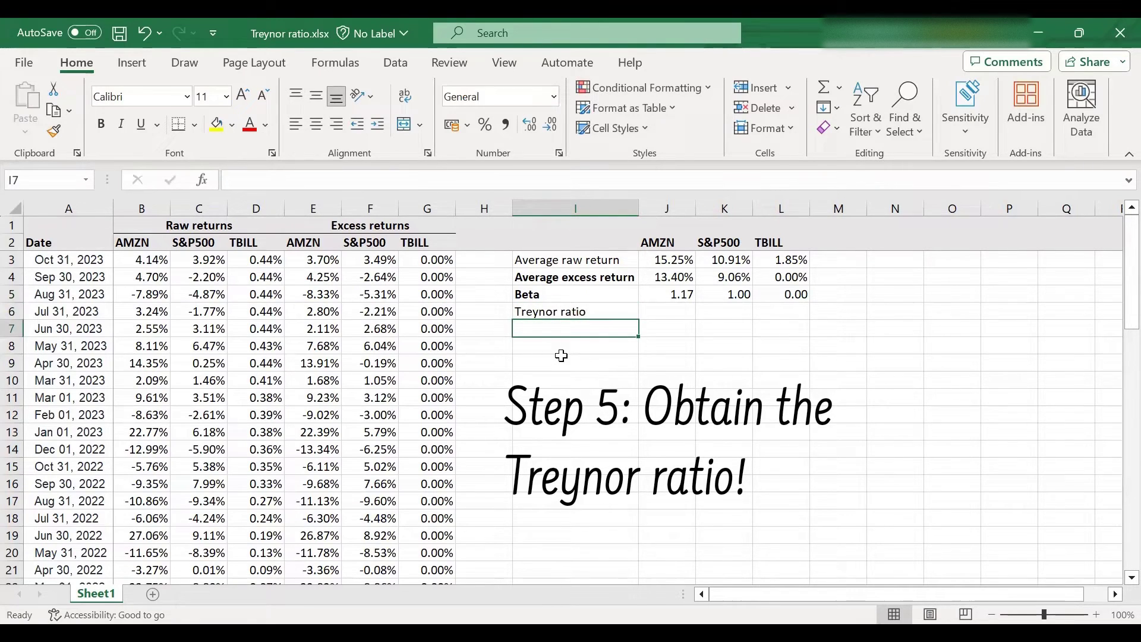
pyautogui.click(571, 314)
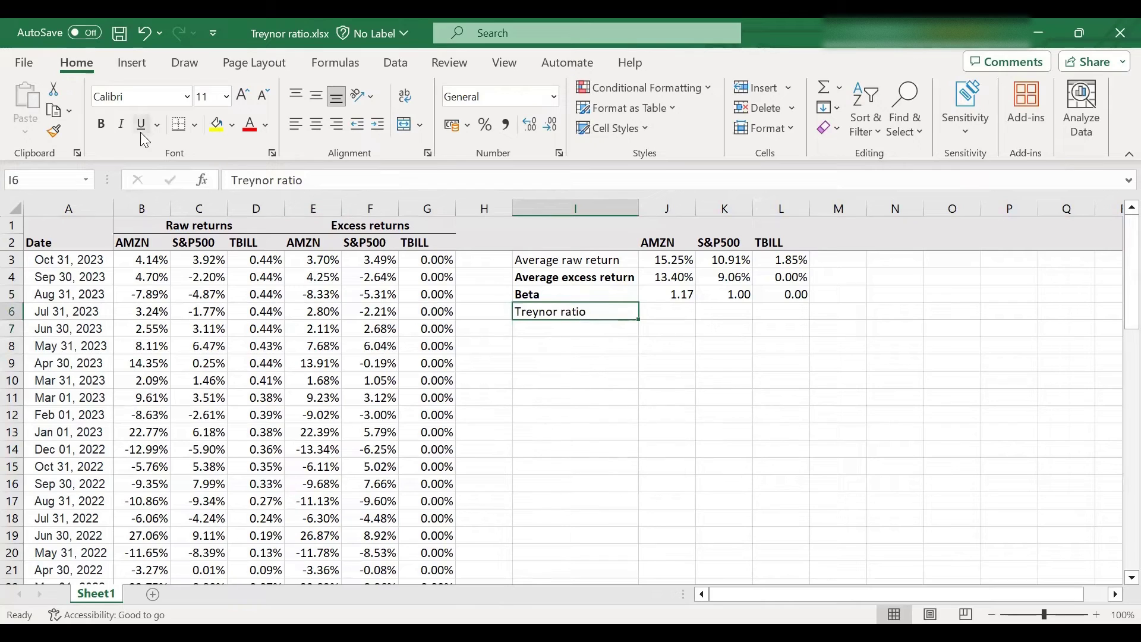
pyautogui.click(109, 130)
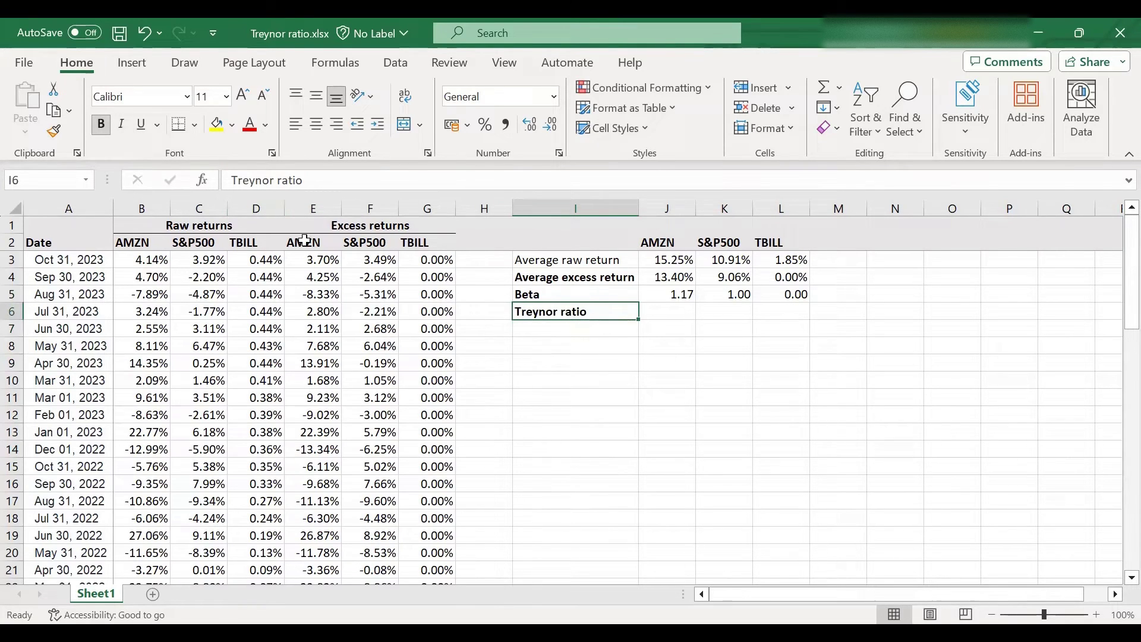
# Step: Enter =J4/J5 in J6, giving AMZN's Treynor ratio of 0.114536
pyautogui.click(671, 278)
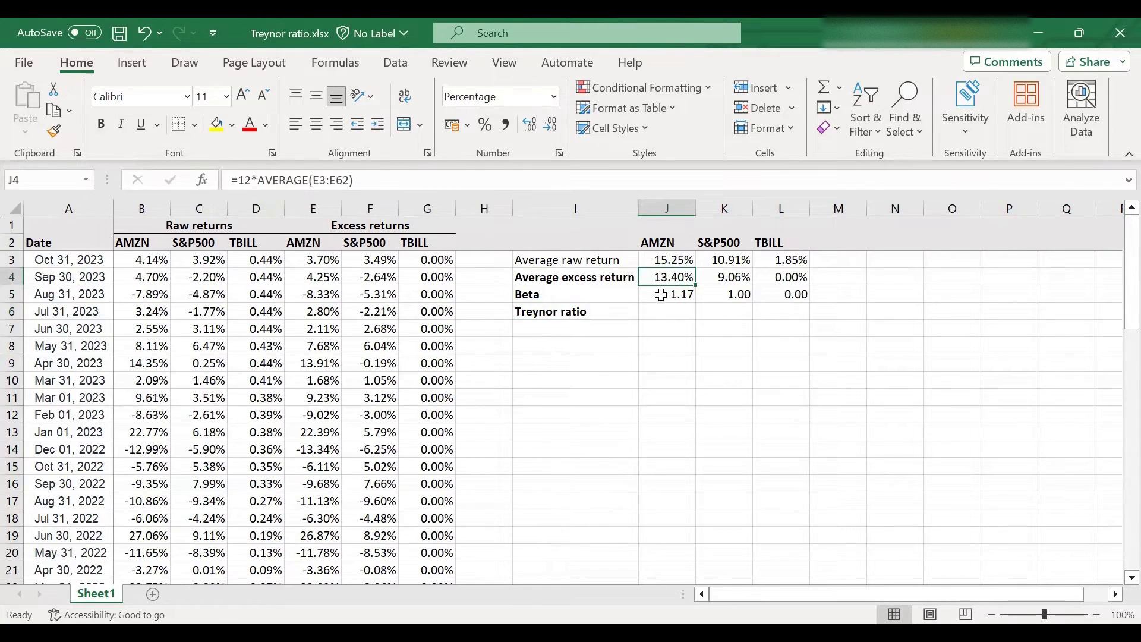
pyautogui.click(660, 295)
pyautogui.click(656, 312)
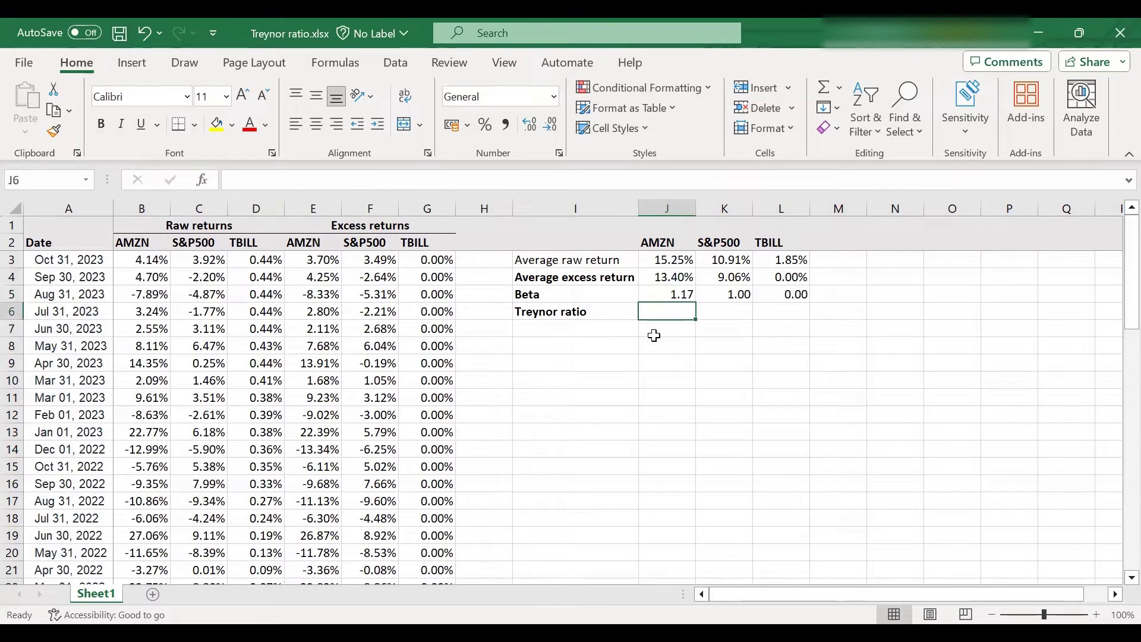
pyautogui.write('=')
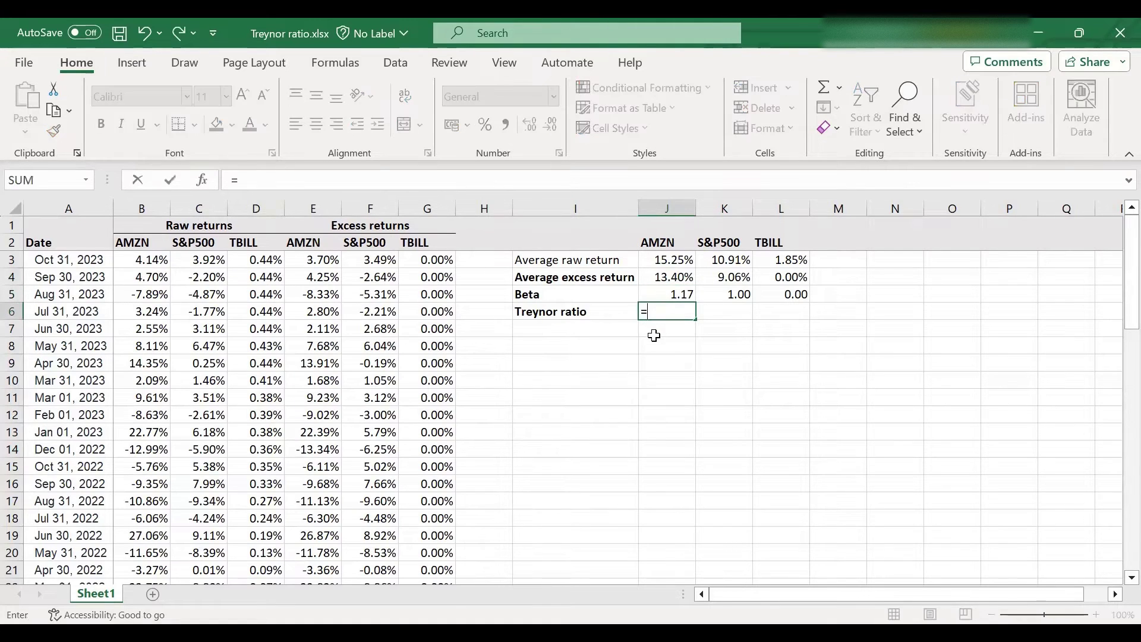
pyautogui.click(670, 277)
pyautogui.write('/')
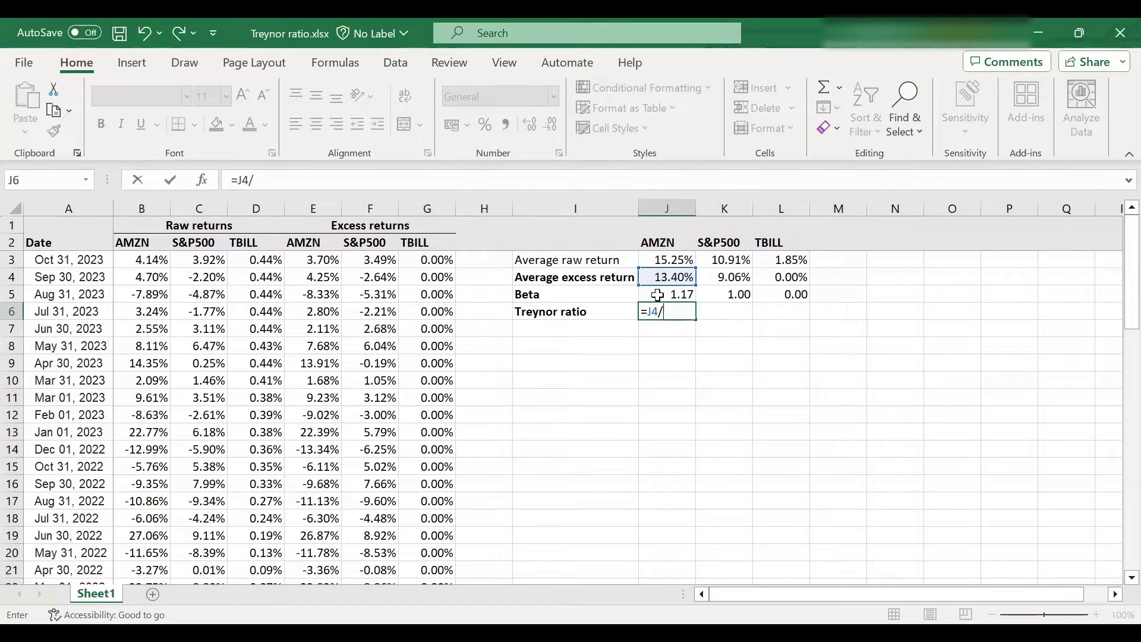
pyautogui.click(658, 295)
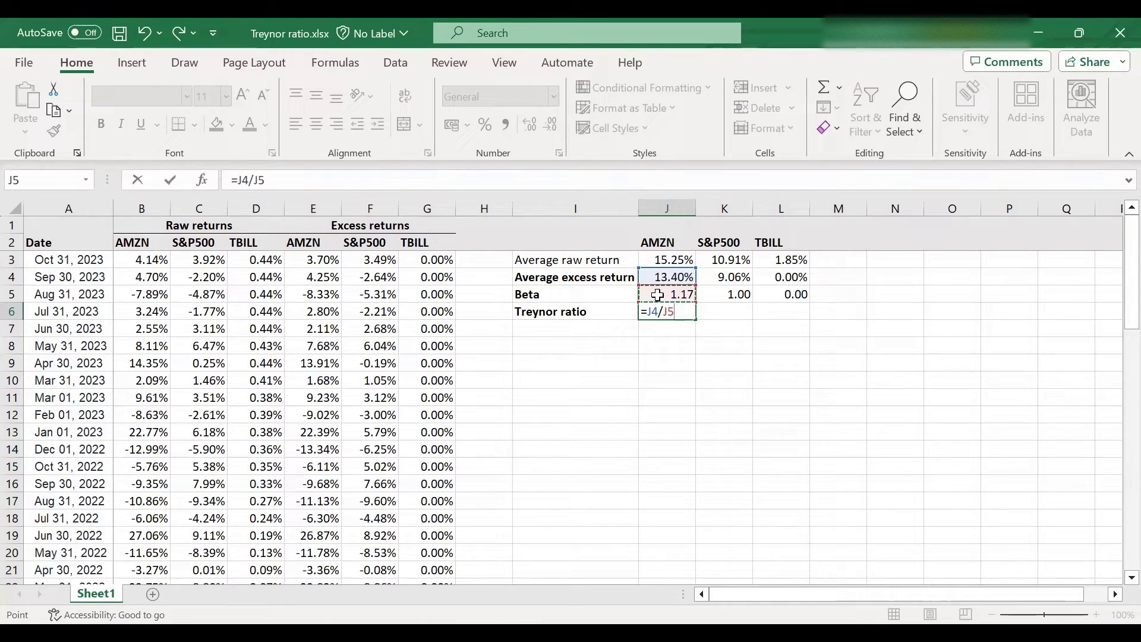
pyautogui.press('Return')
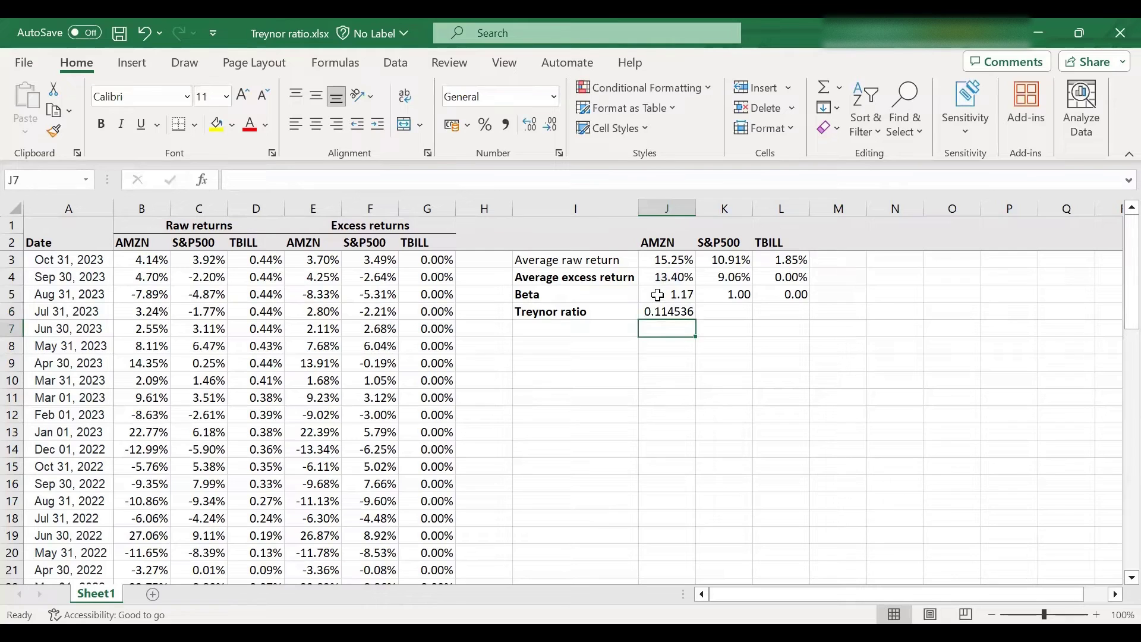
pyautogui.click(652, 312)
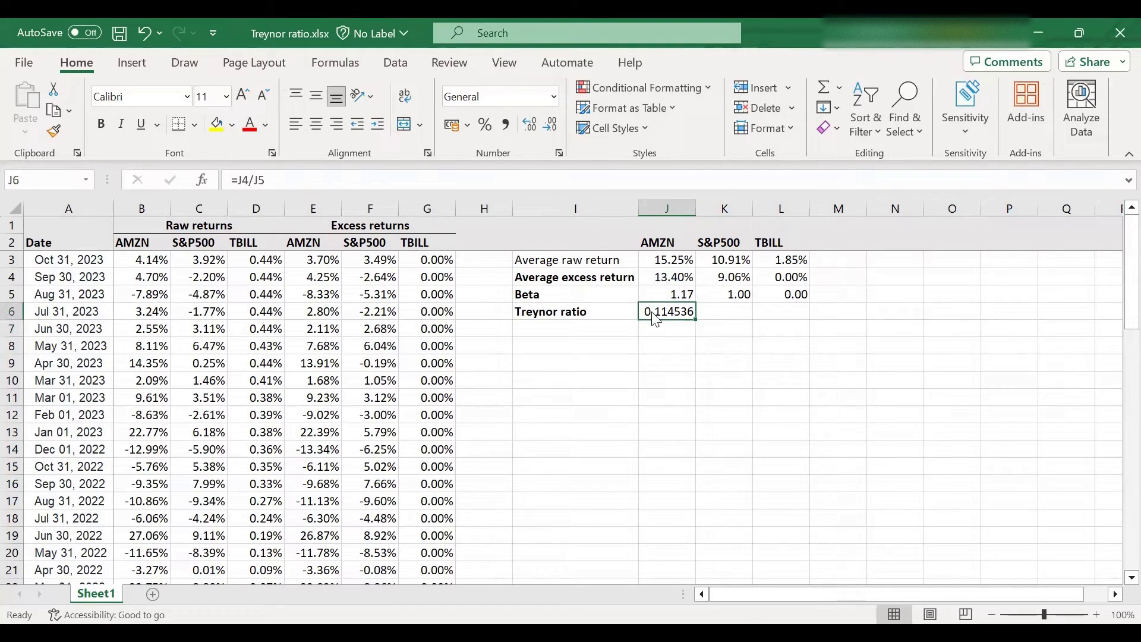
# Step: Format J6 as a percentage so AMZN's Treynor ratio shows 11.45%
pyautogui.rightClick(652, 312)
pyautogui.click(702, 541)
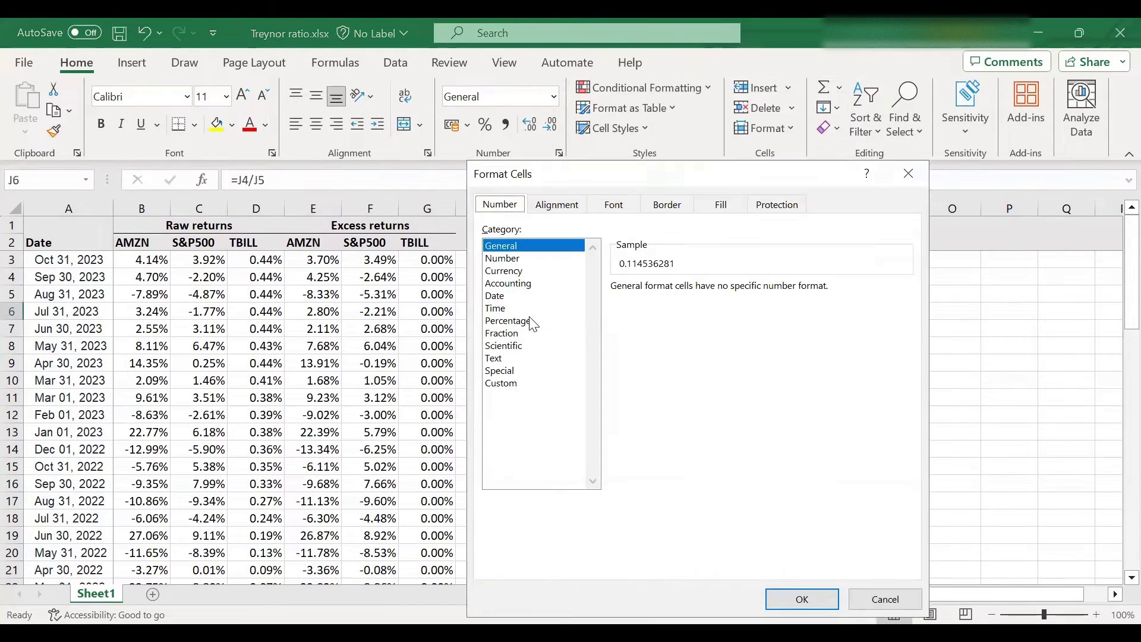
pyautogui.click(531, 321)
pyautogui.press('Return')
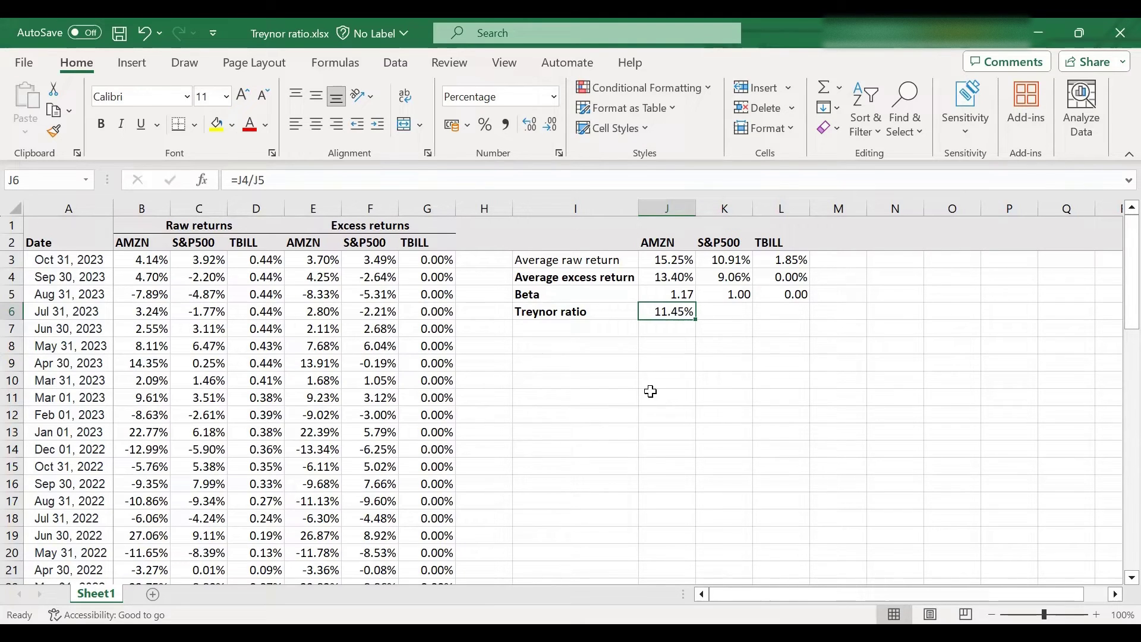
# Step: Copy the Treynor ratio formula into K6 for S&P500, giving 9.06%
pyautogui.click(666, 295)
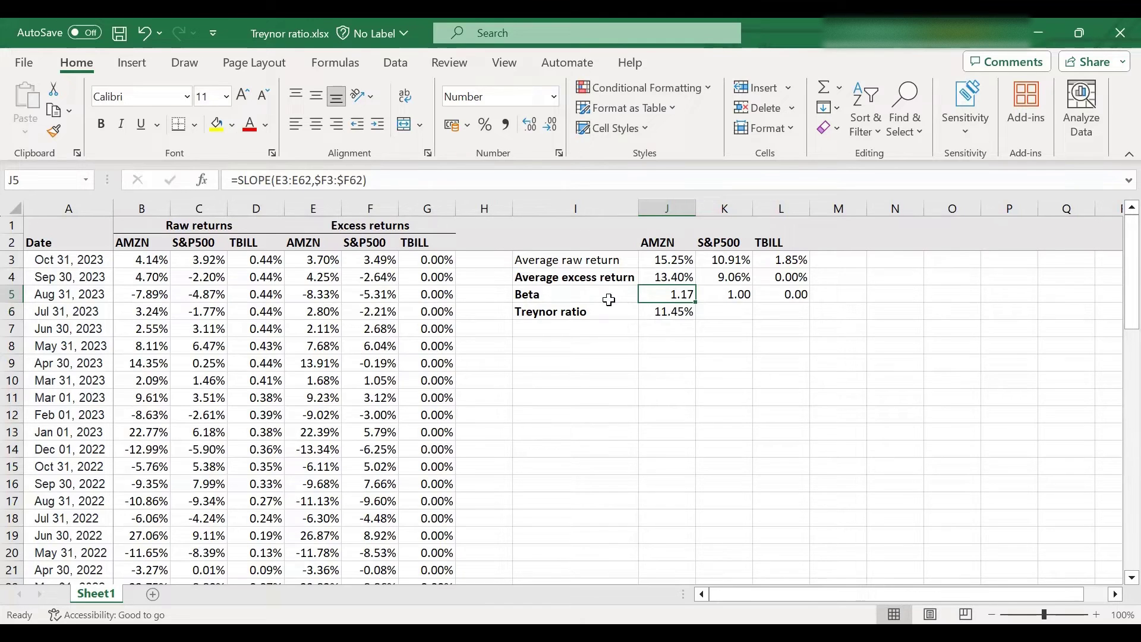
pyautogui.click(661, 315)
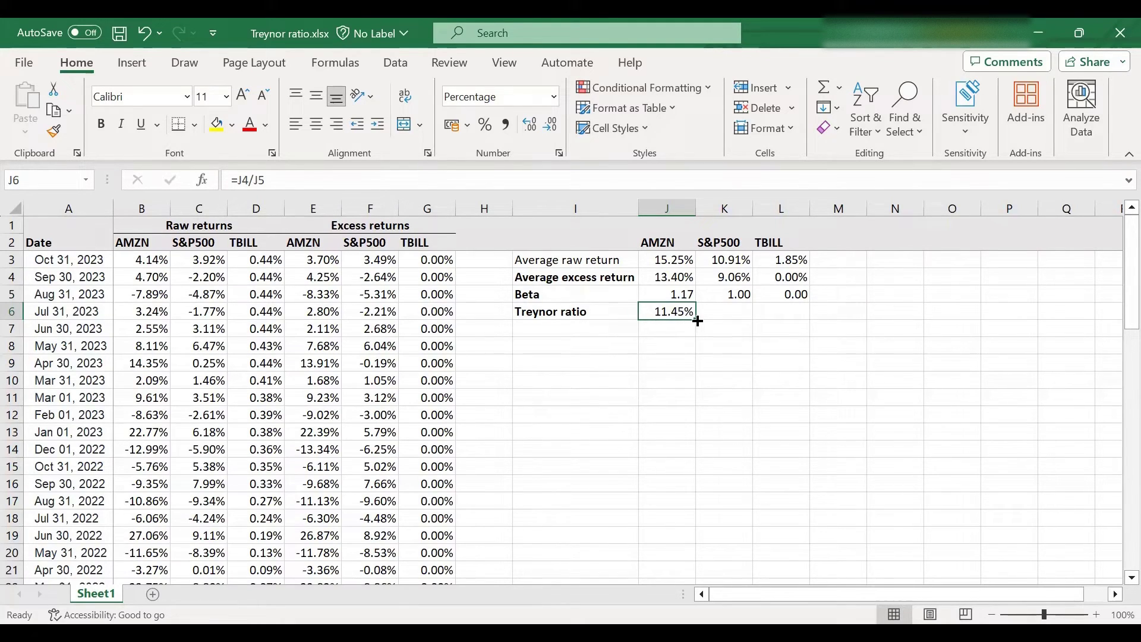
pyautogui.moveTo(700, 320); pyautogui.dragTo(733, 315)
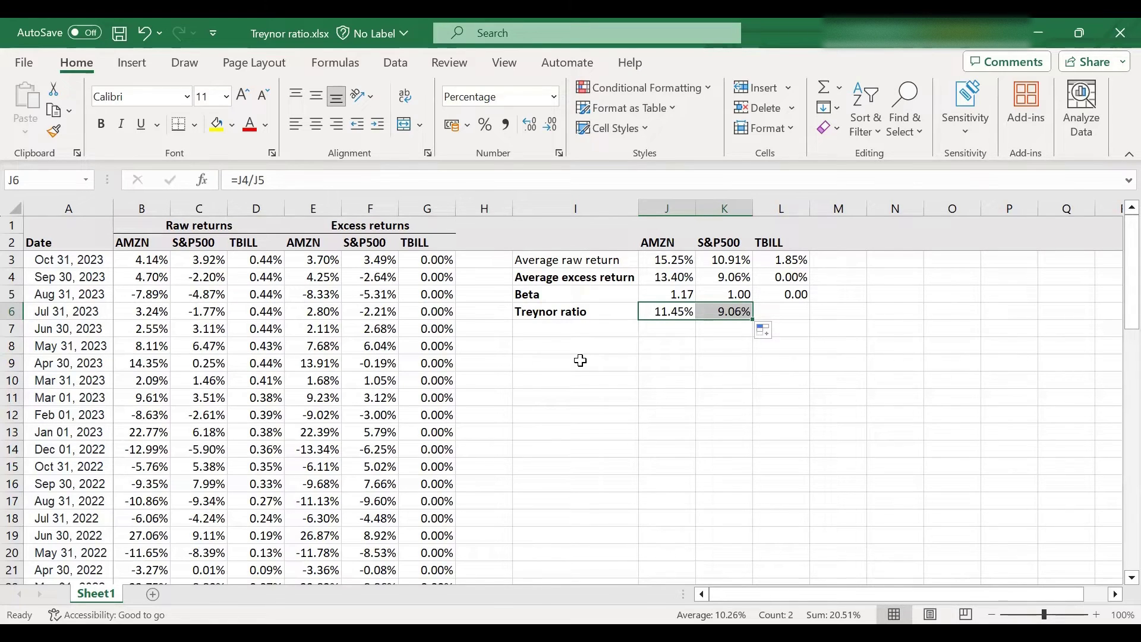
pyautogui.click(656, 310)
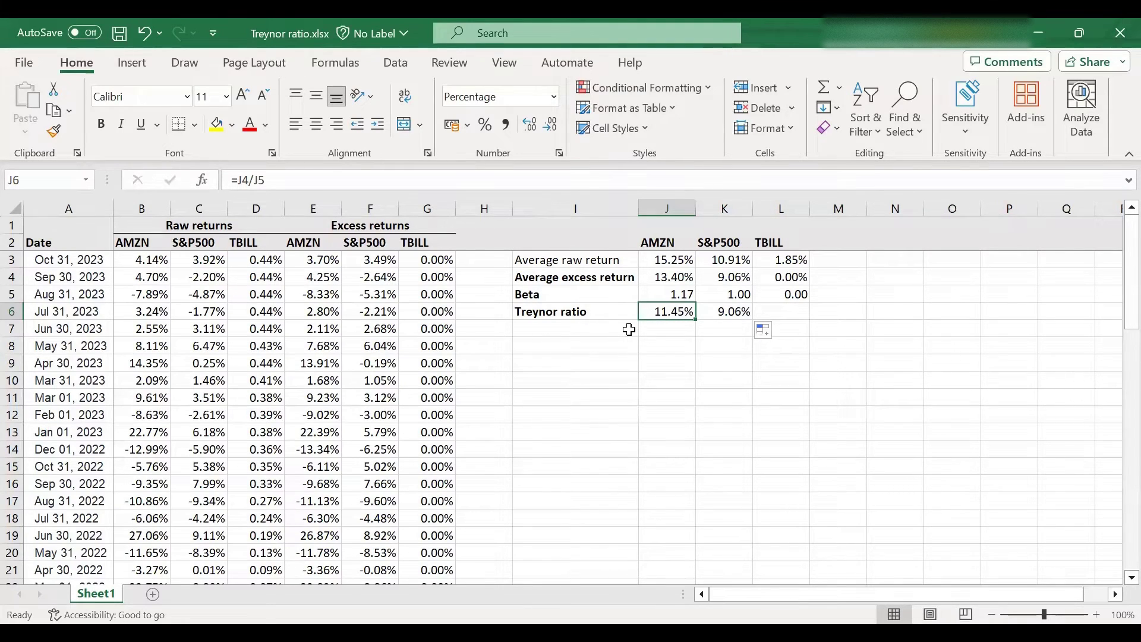
# Step: Review the Treynor and beta formulas, then copy the Treynor ratio formula across to TBILL
pyautogui.click(711, 310)
pyautogui.click(779, 307)
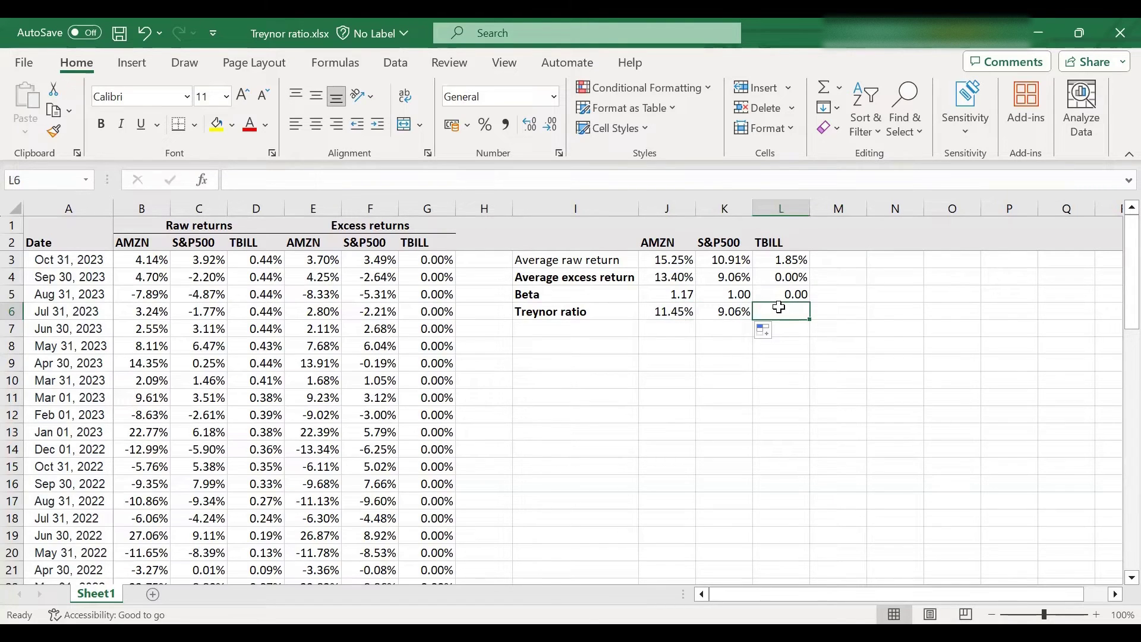
pyautogui.click(728, 311)
pyautogui.click(780, 293)
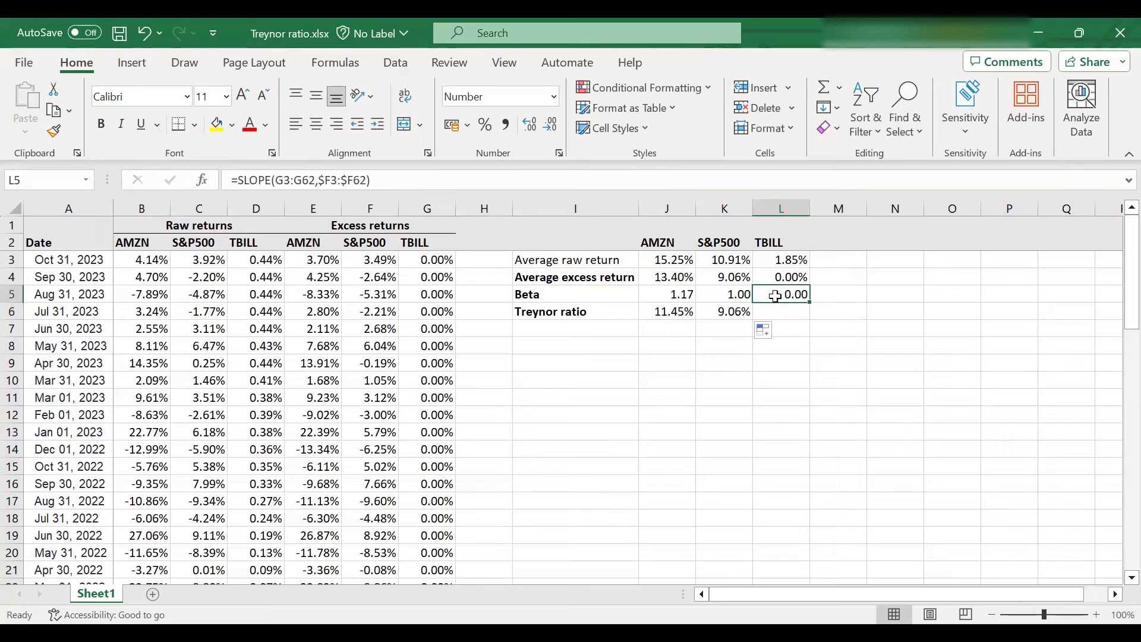
pyautogui.click(742, 314)
pyautogui.moveTo(754, 319); pyautogui.dragTo(790, 317)
# Step: Clear the #DIV/0! from L6 and fill AMZN's 11.45% Treynor ratio in J6 yellow
pyautogui.click(795, 316)
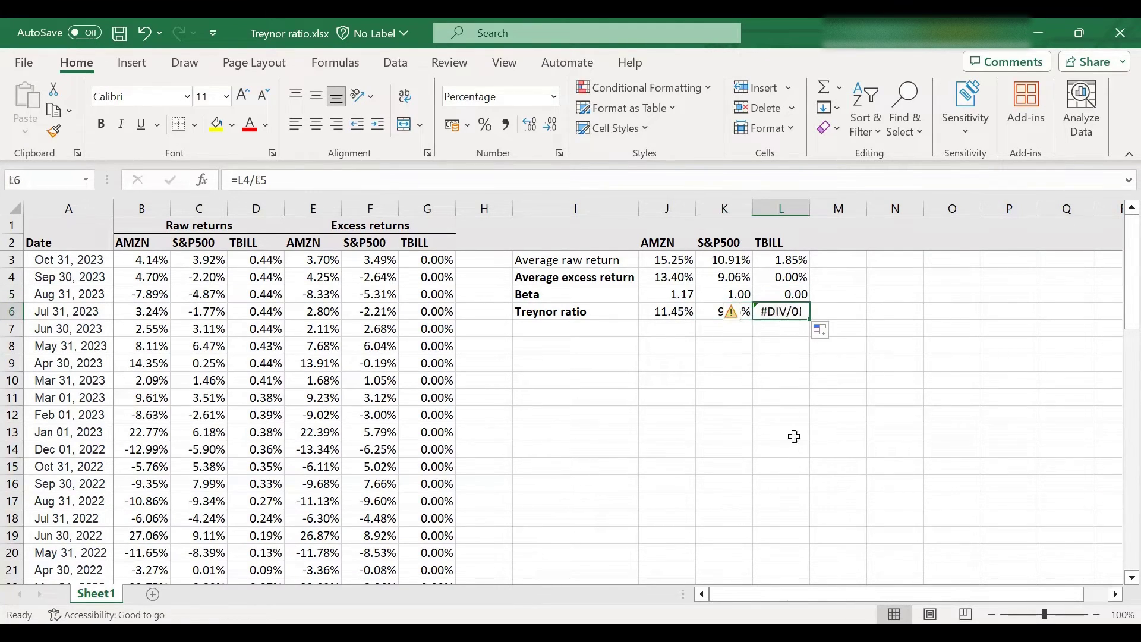
pyautogui.press('BackSpace')
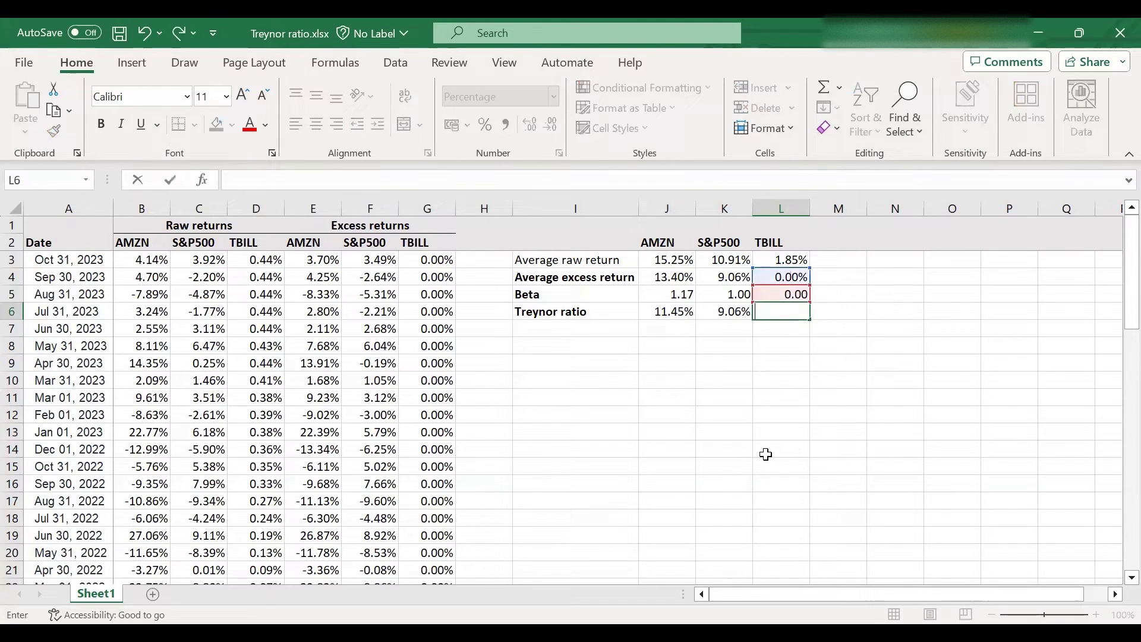
pyautogui.press('Escape')
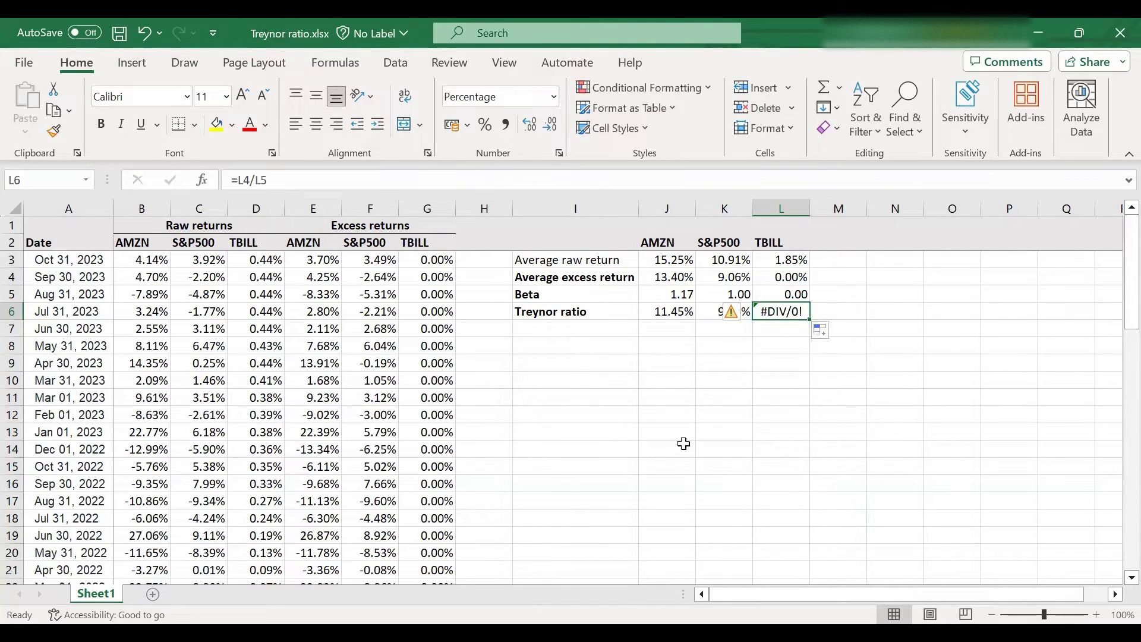
pyautogui.press('BackSpace')
pyautogui.click(684, 444)
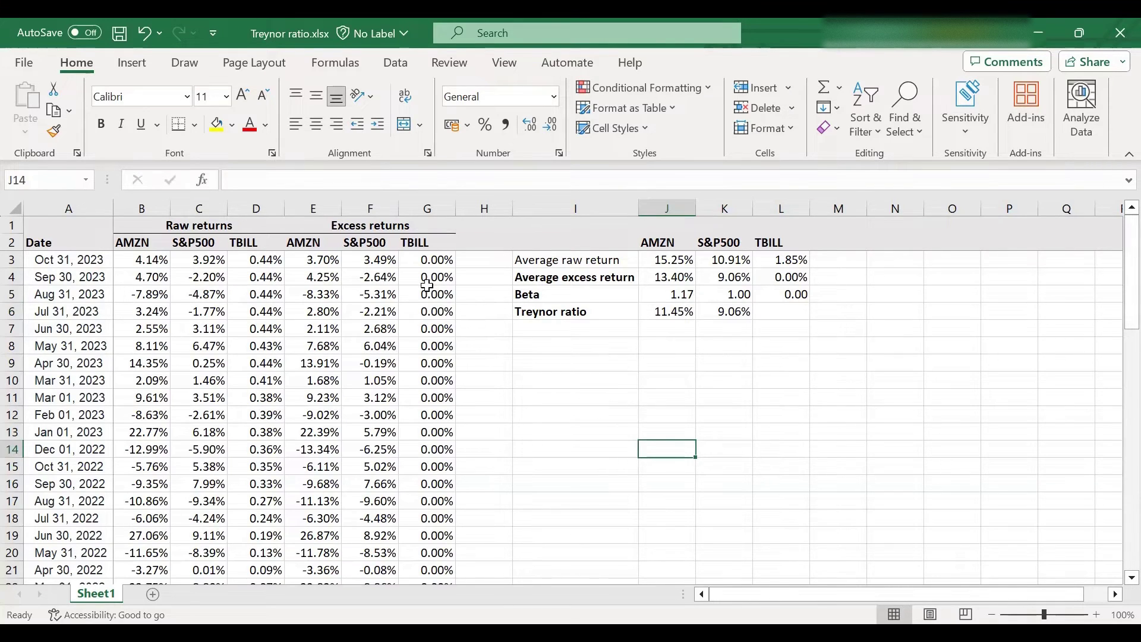
pyautogui.click(668, 311)
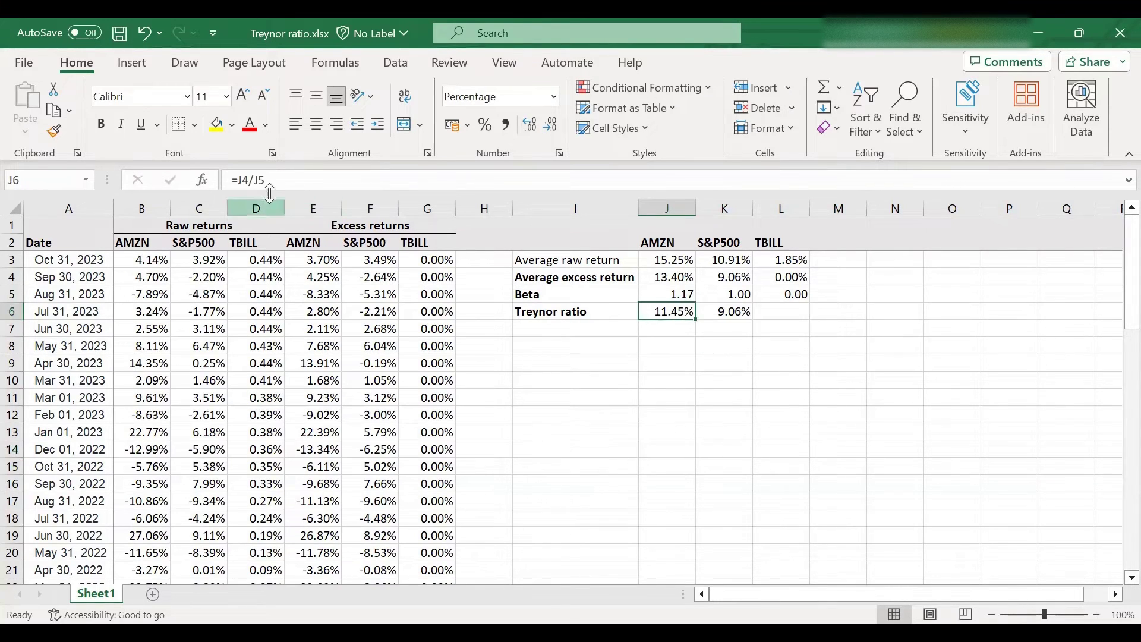
pyautogui.click(216, 124)
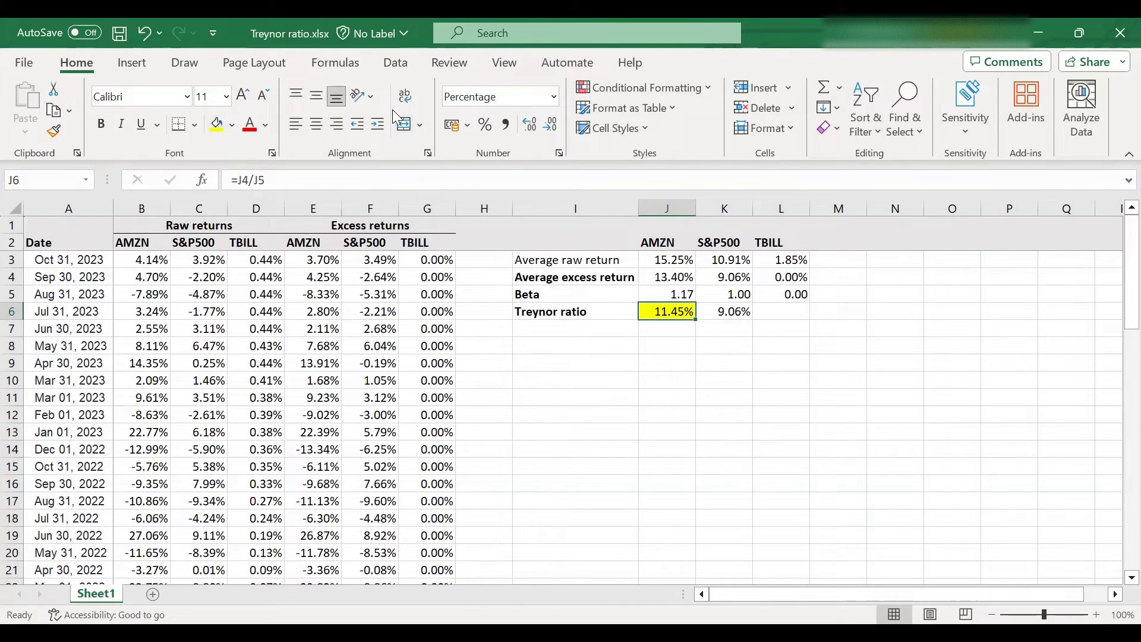
# Step: Insert a plain scatter chart and remove its AMZN, S&P500 and TBILL series
pyautogui.click(133, 65)
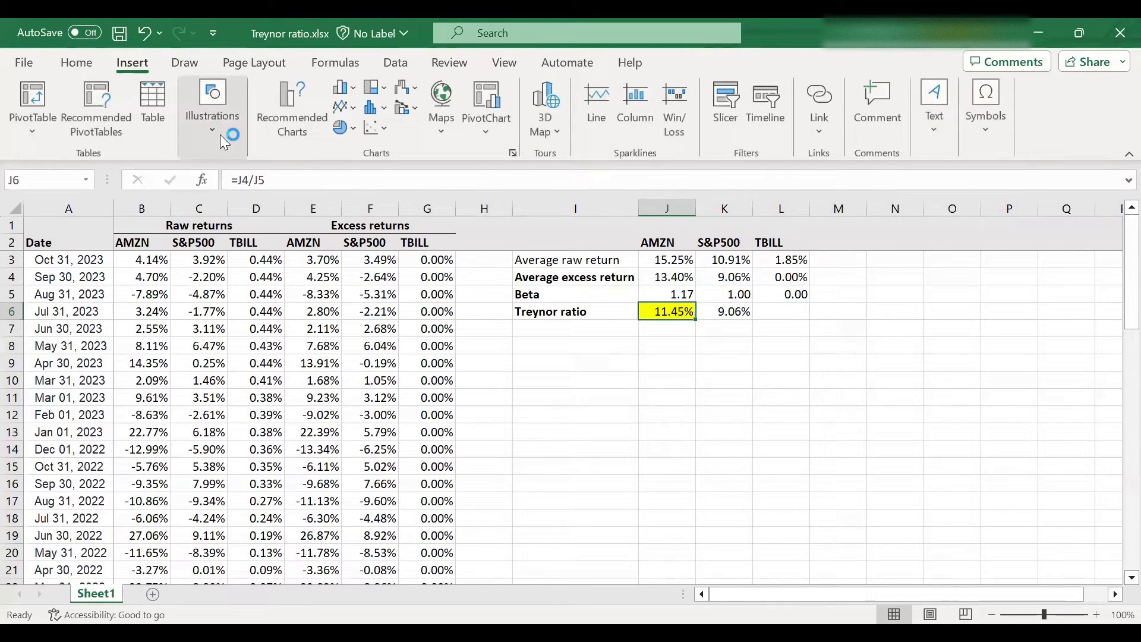
pyautogui.click(376, 129)
pyautogui.click(385, 184)
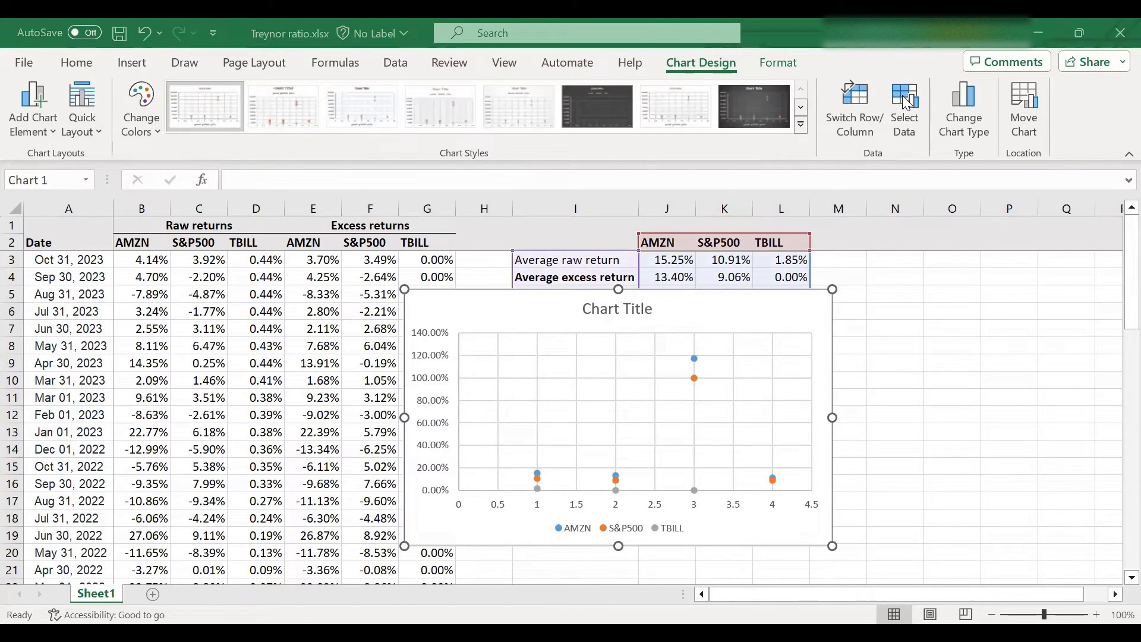
pyautogui.click(905, 101)
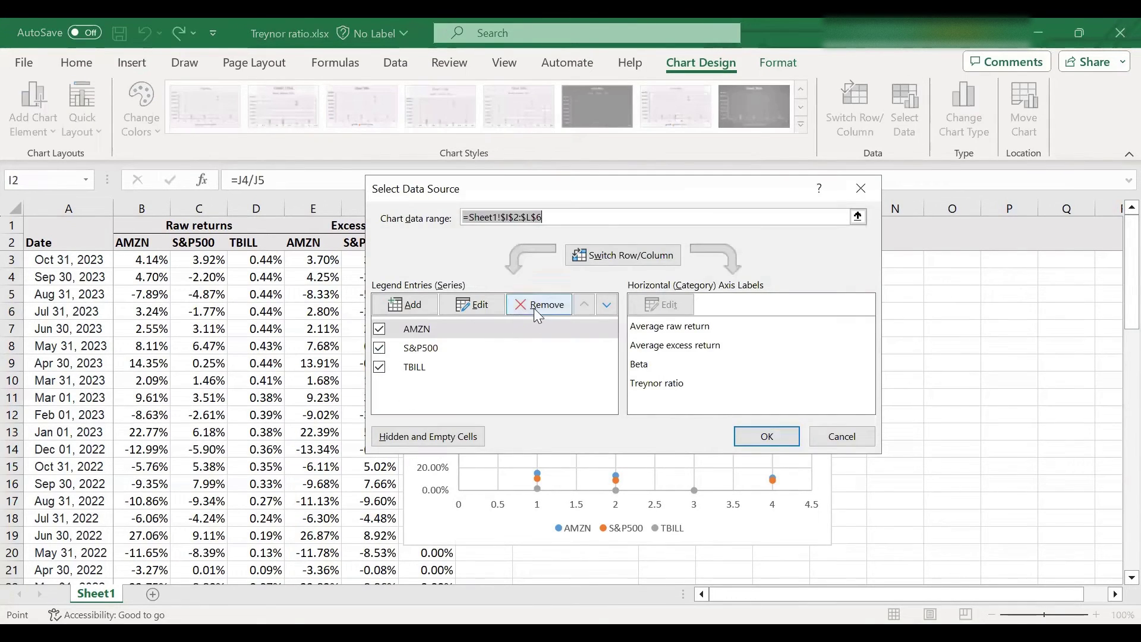
pyautogui.click(538, 306)
pyautogui.click(537, 306)
pyautogui.click(537, 307)
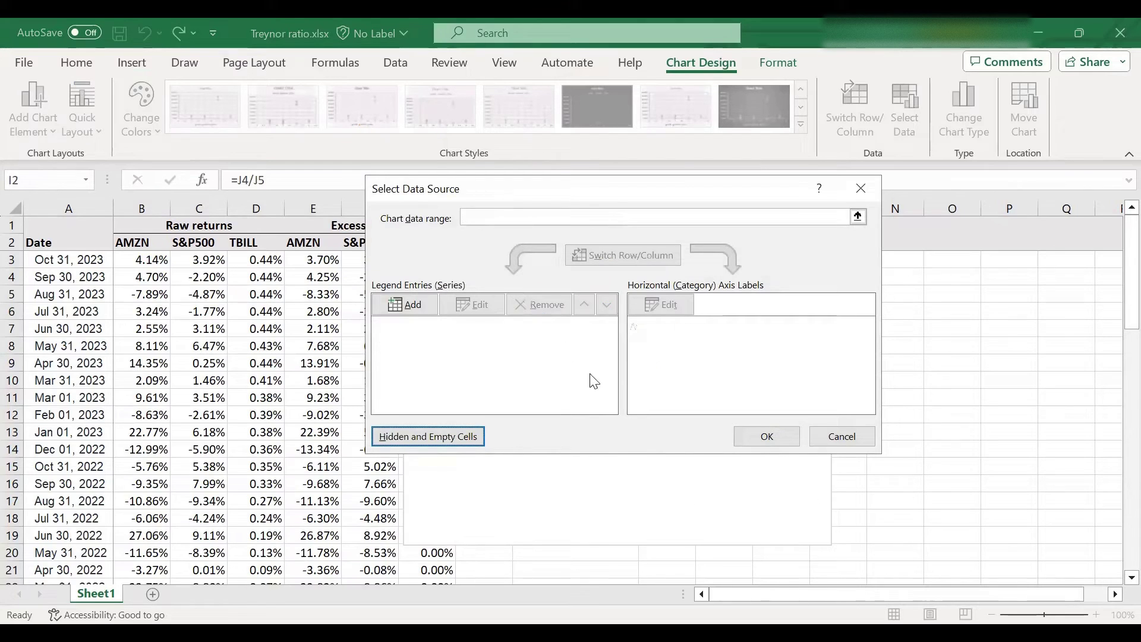
# Step: Add a new series whose X values are the betas in J5 and L5
pyautogui.click(416, 317)
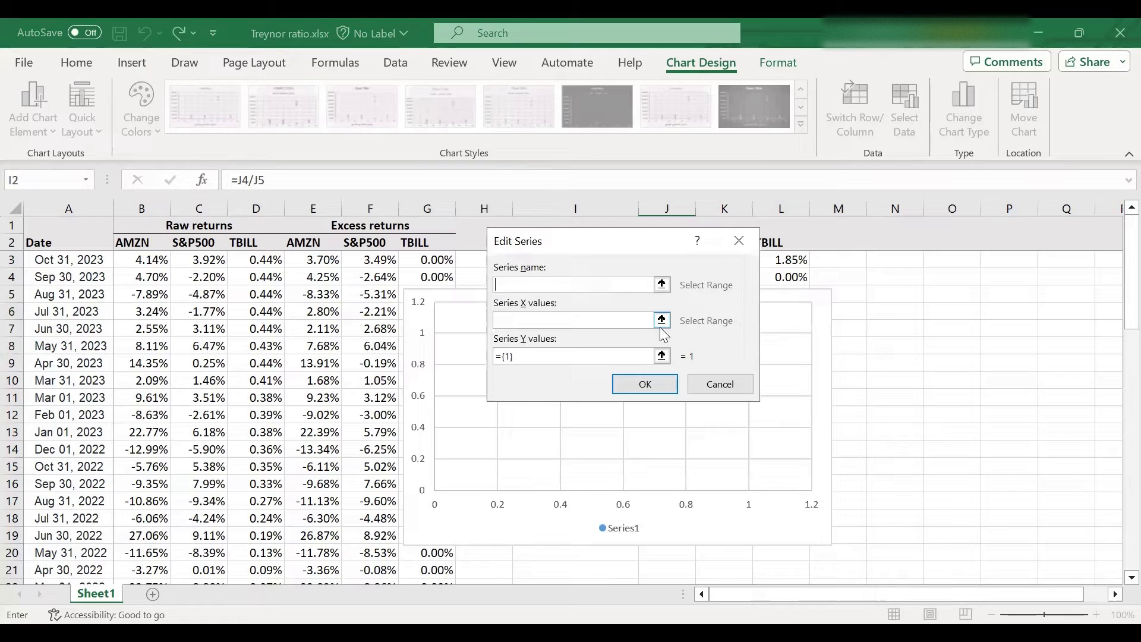
pyautogui.click(662, 321)
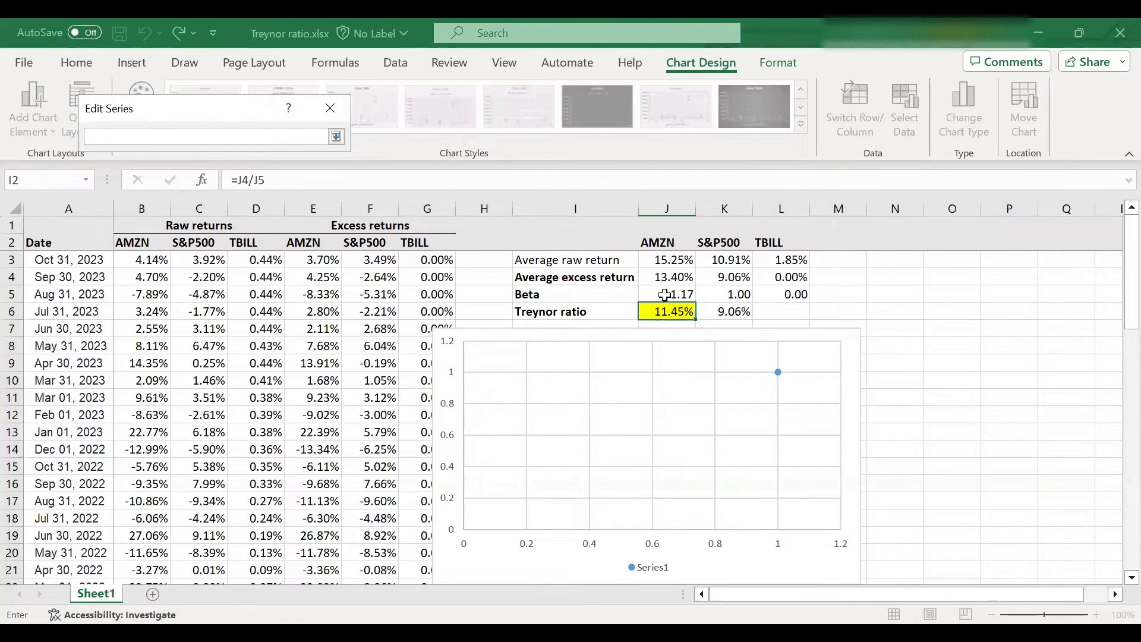
pyautogui.click(664, 296)
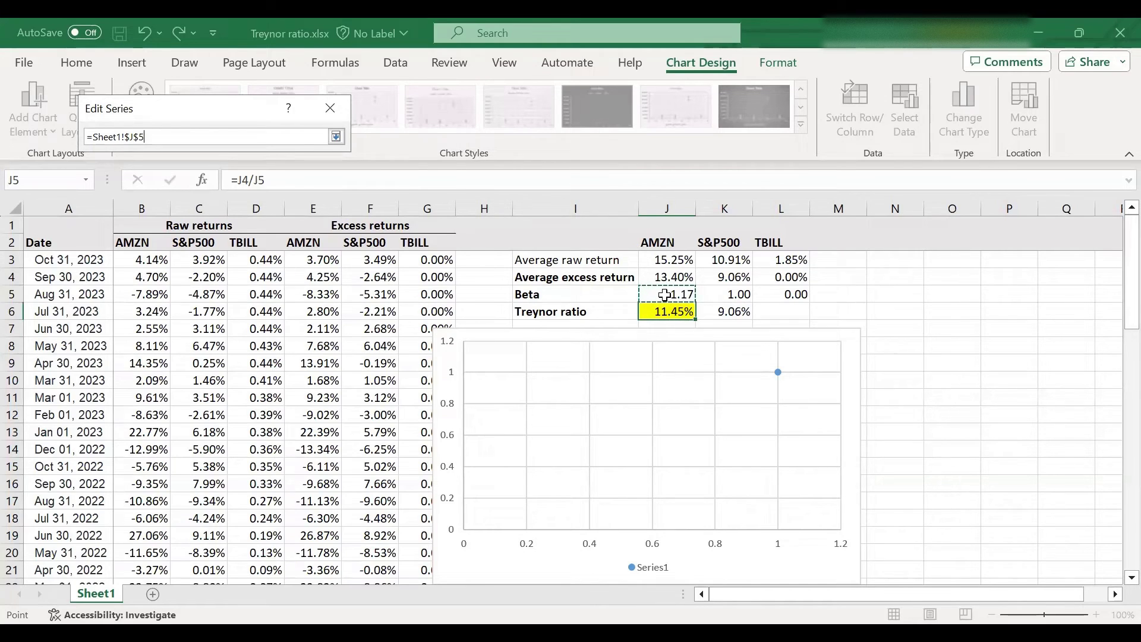
pyautogui.write(',')
pyautogui.press('BackSpace')
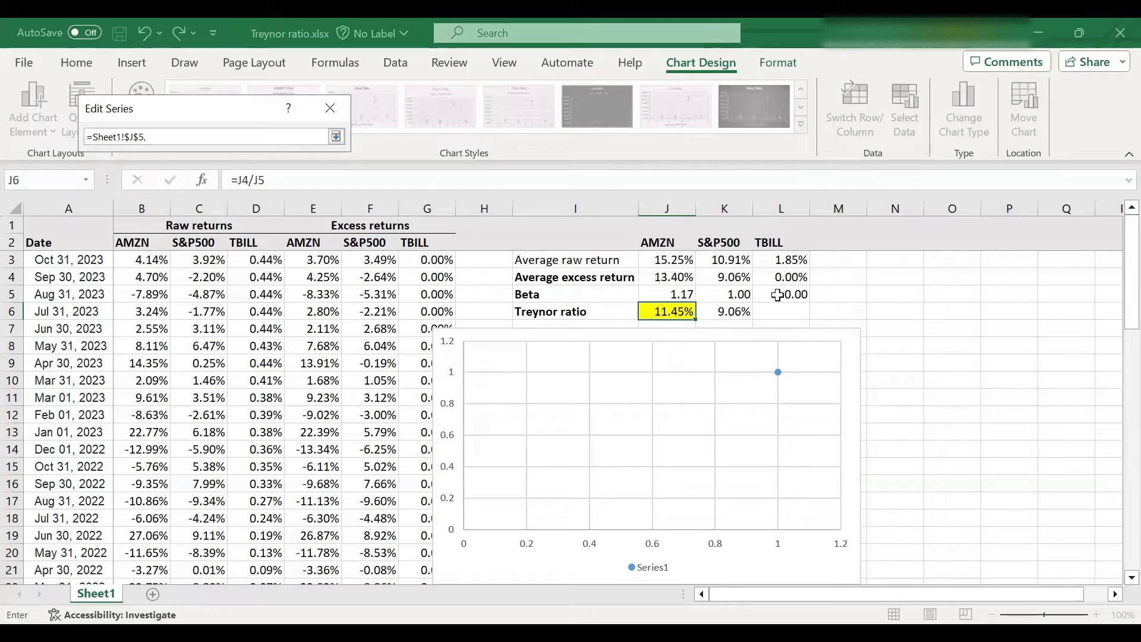
pyautogui.keyDown('ctrl'); pyautogui.click(777, 296); pyautogui.keyUp('ctrl')
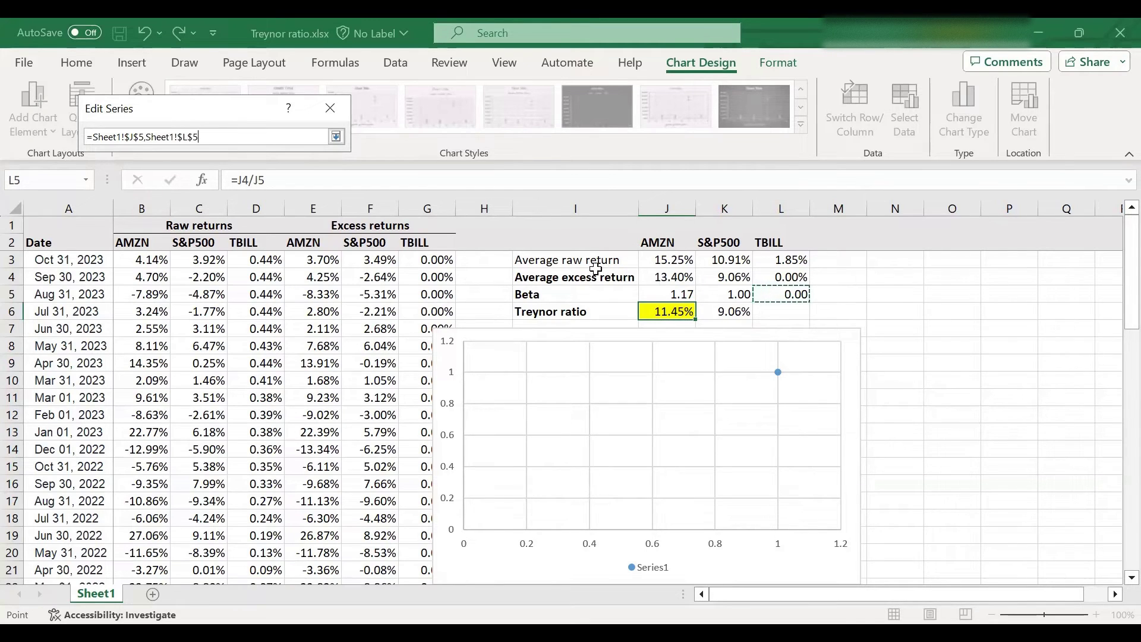
pyautogui.click(336, 138)
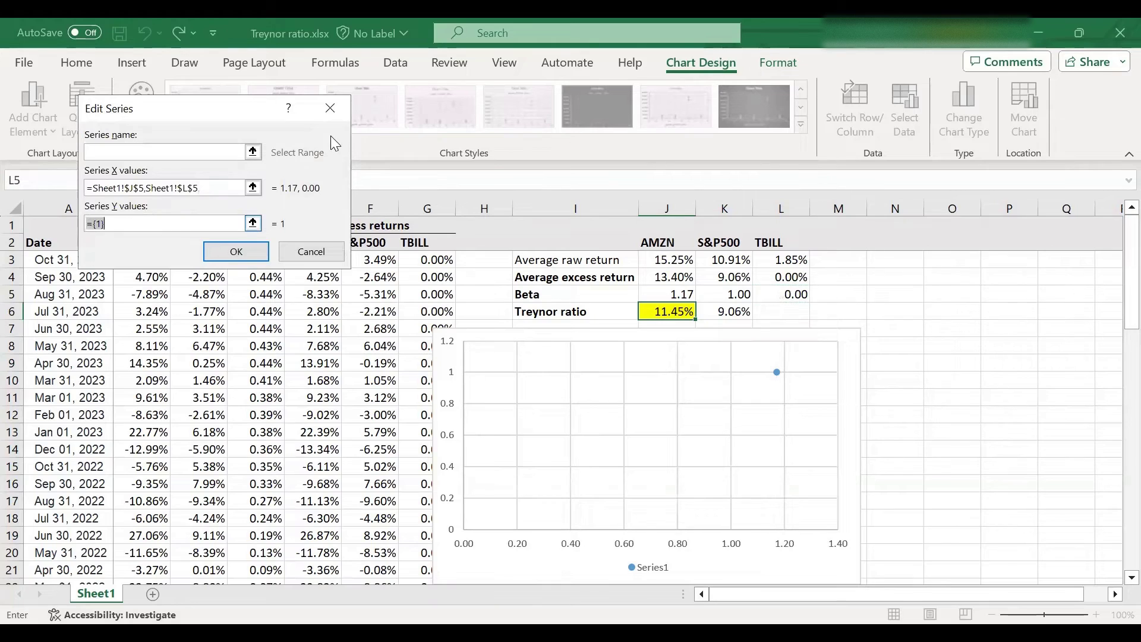
# Step: Set the series Y values to the average returns in J3 and L3 and confirm
pyautogui.click(662, 260)
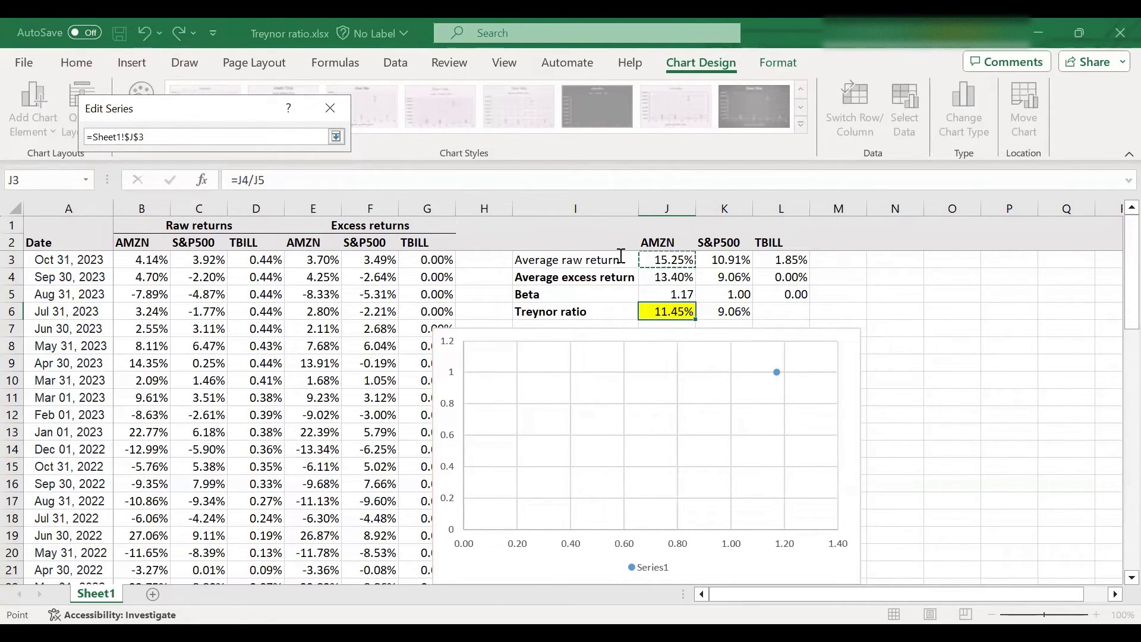
pyautogui.write(',')
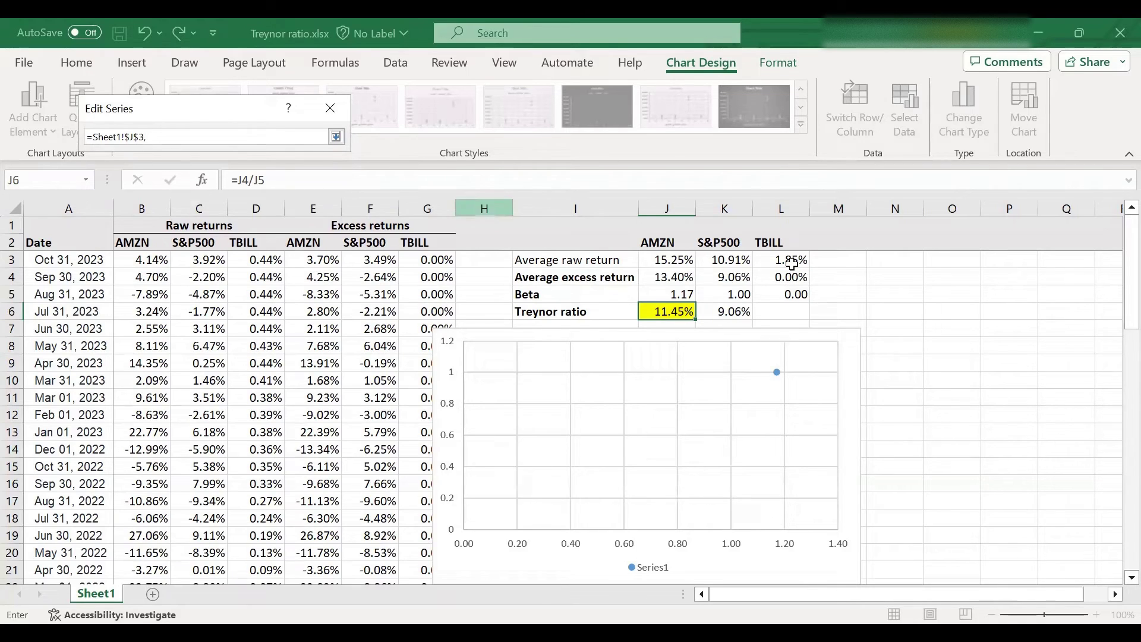
pyautogui.click(791, 262)
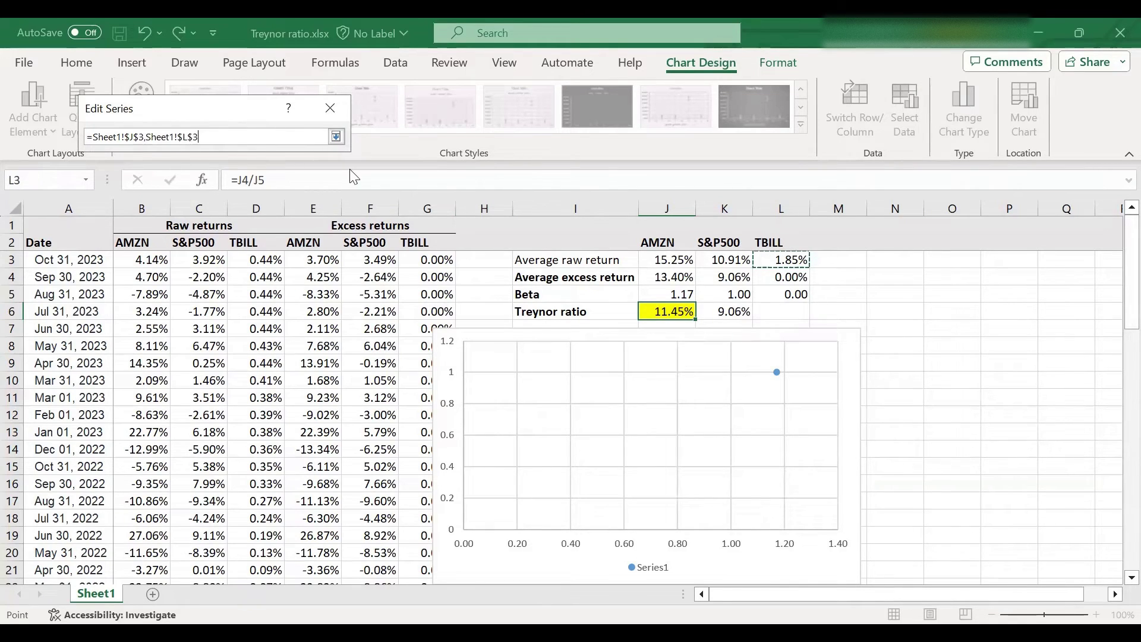
pyautogui.click(337, 137)
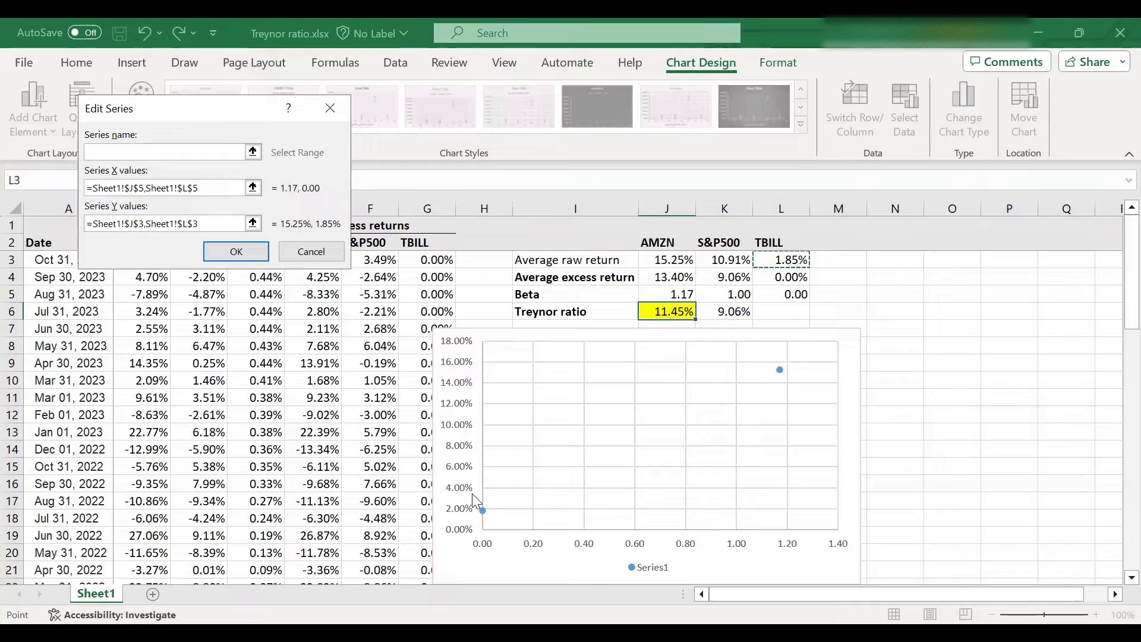
pyautogui.click(252, 260)
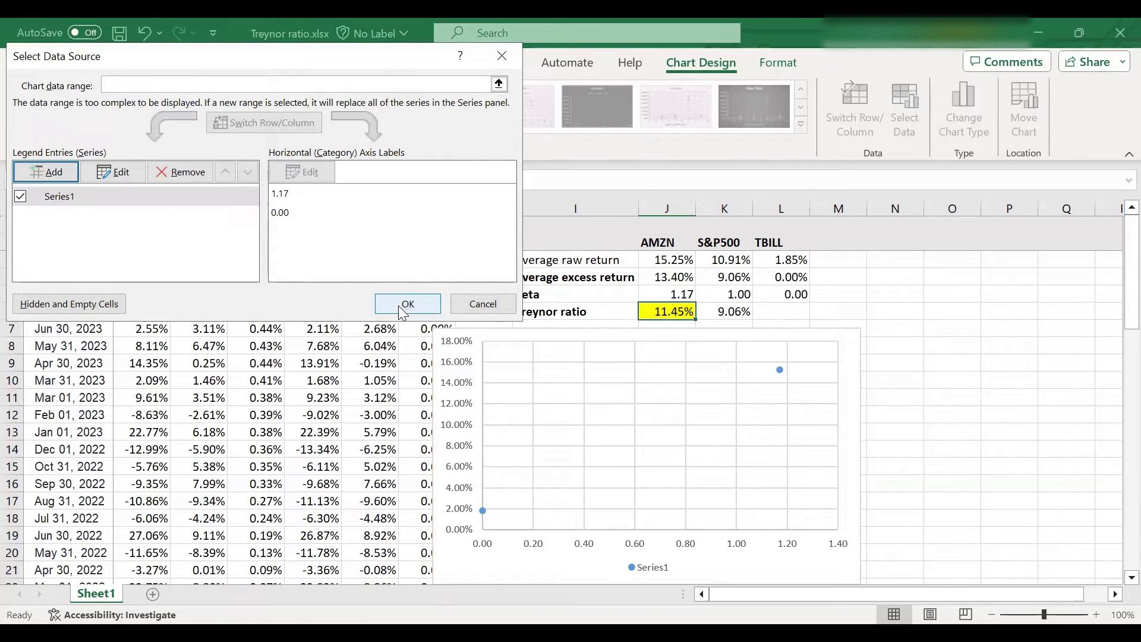
pyautogui.click(402, 309)
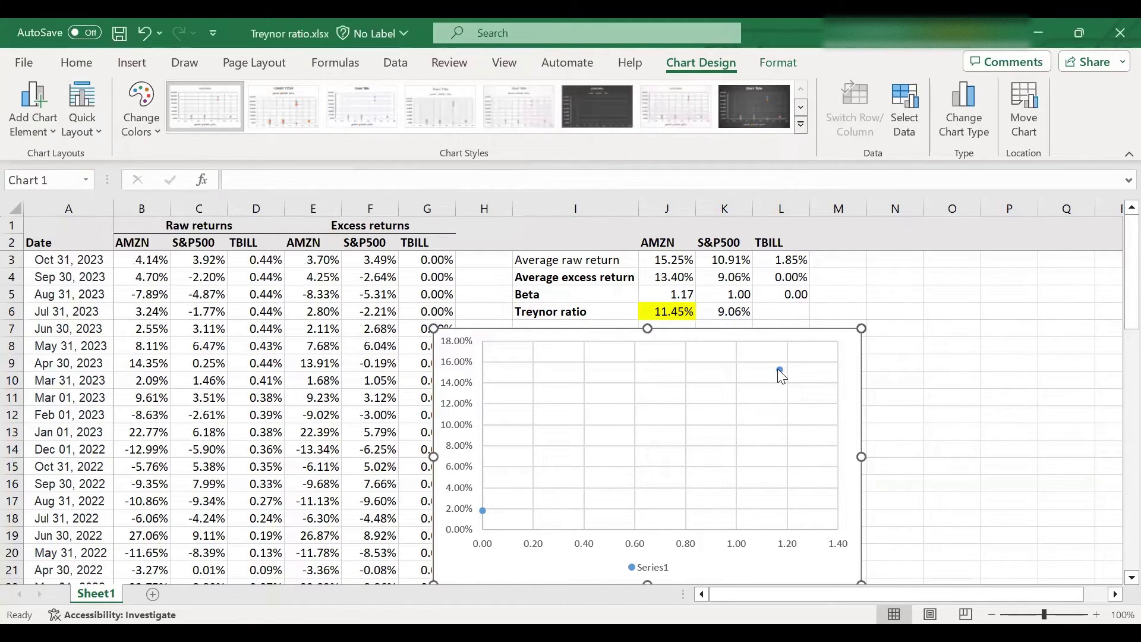
# Step: Add a data label to the AMZN point and change its text from 15.25% to Amazon
pyautogui.click(779, 370)
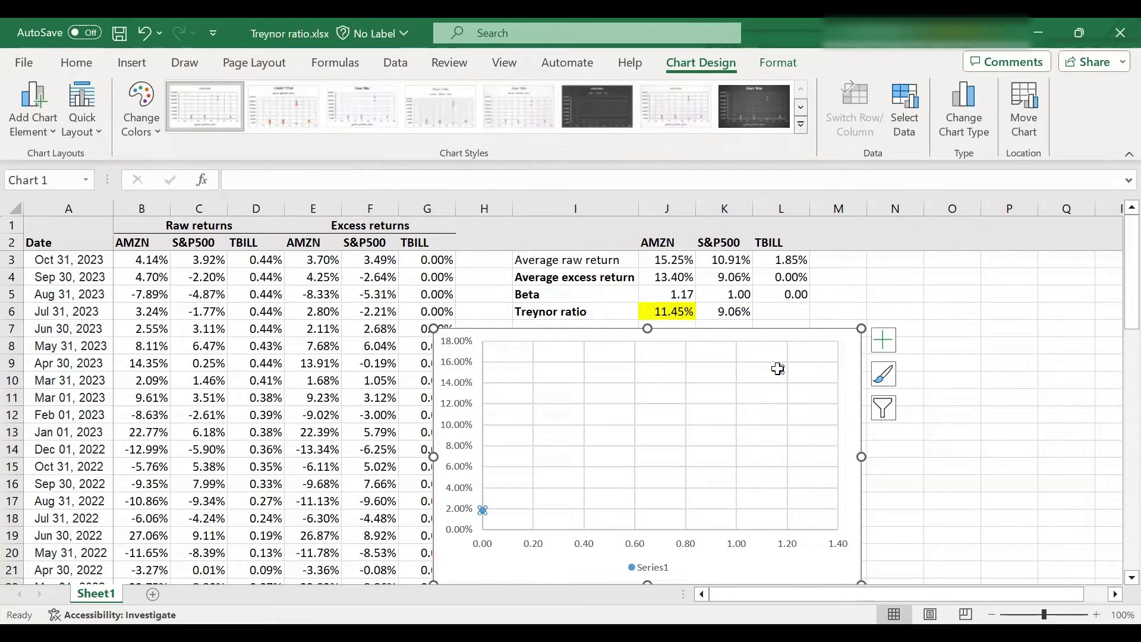
pyautogui.click(779, 370)
pyautogui.rightClick(779, 369)
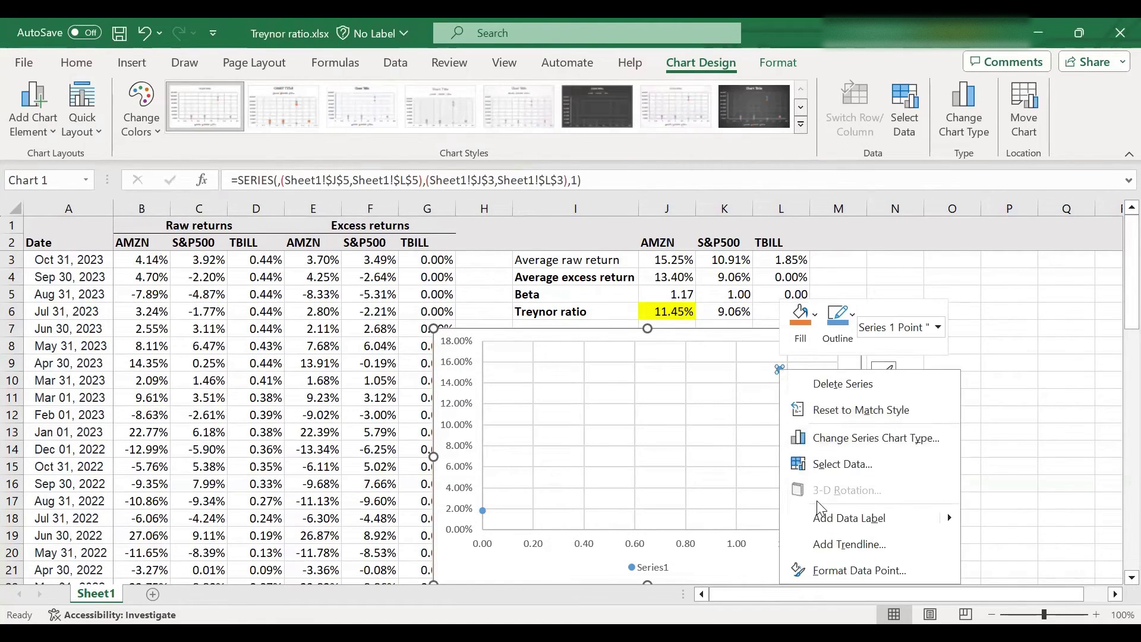
pyautogui.click(825, 516)
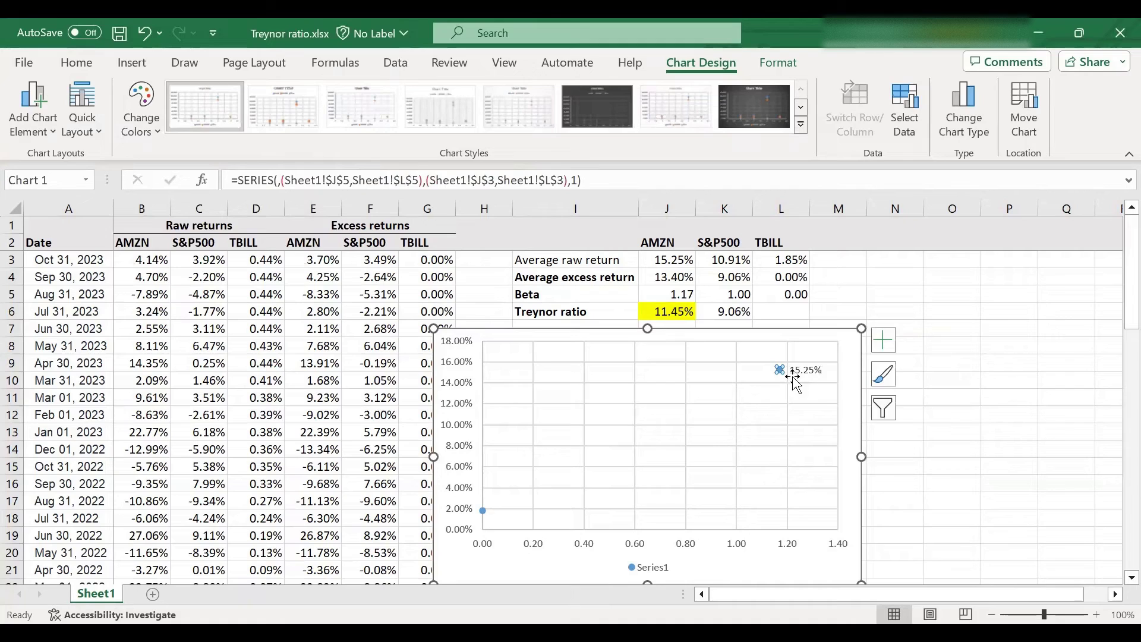
pyautogui.click(799, 370)
pyautogui.doubleClick(798, 370)
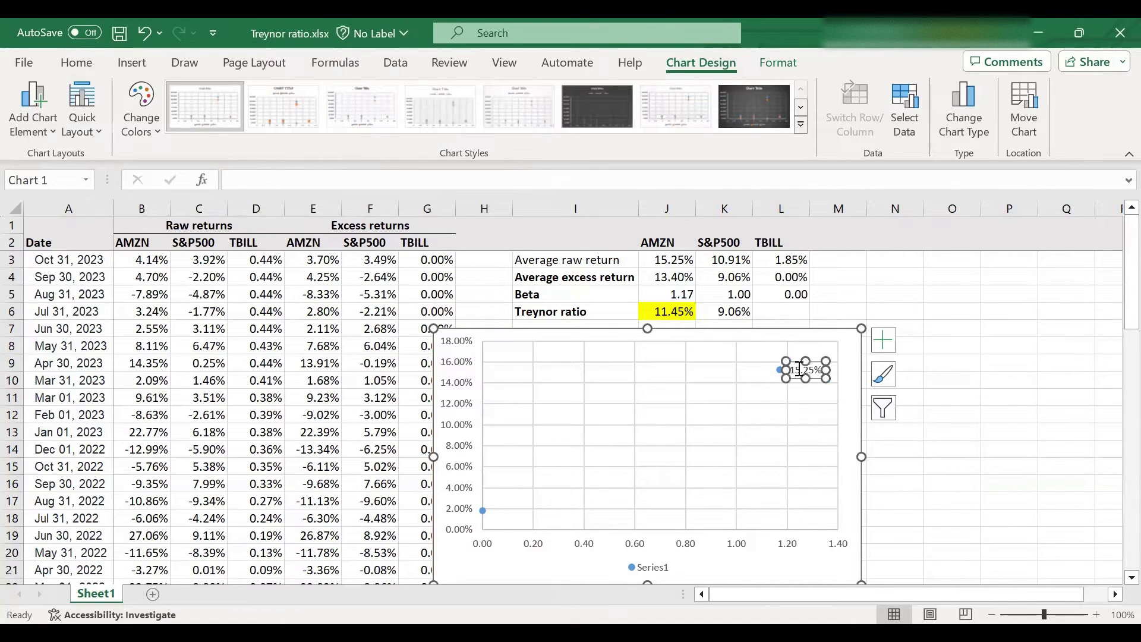
pyautogui.rightClick(799, 370)
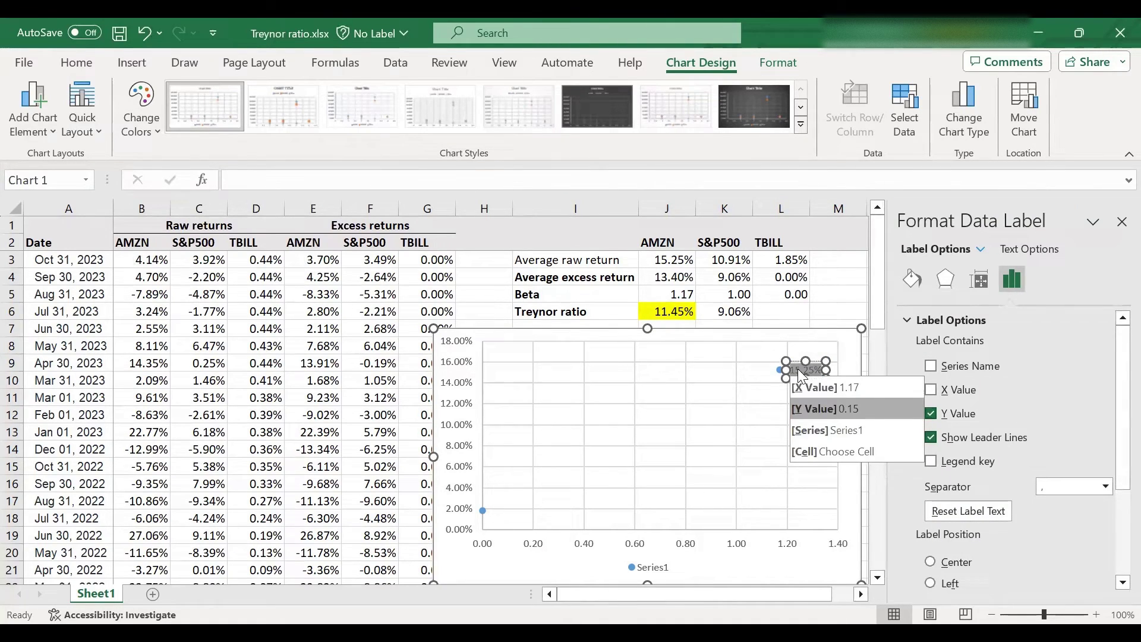
pyautogui.press('Delete')
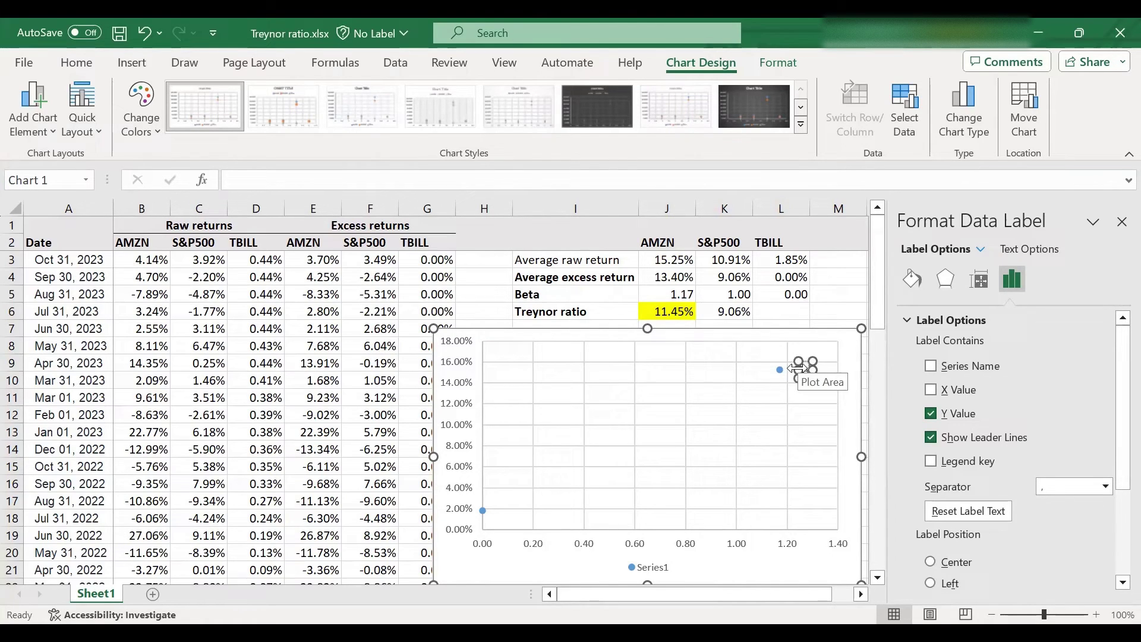
pyautogui.write('Amazon')
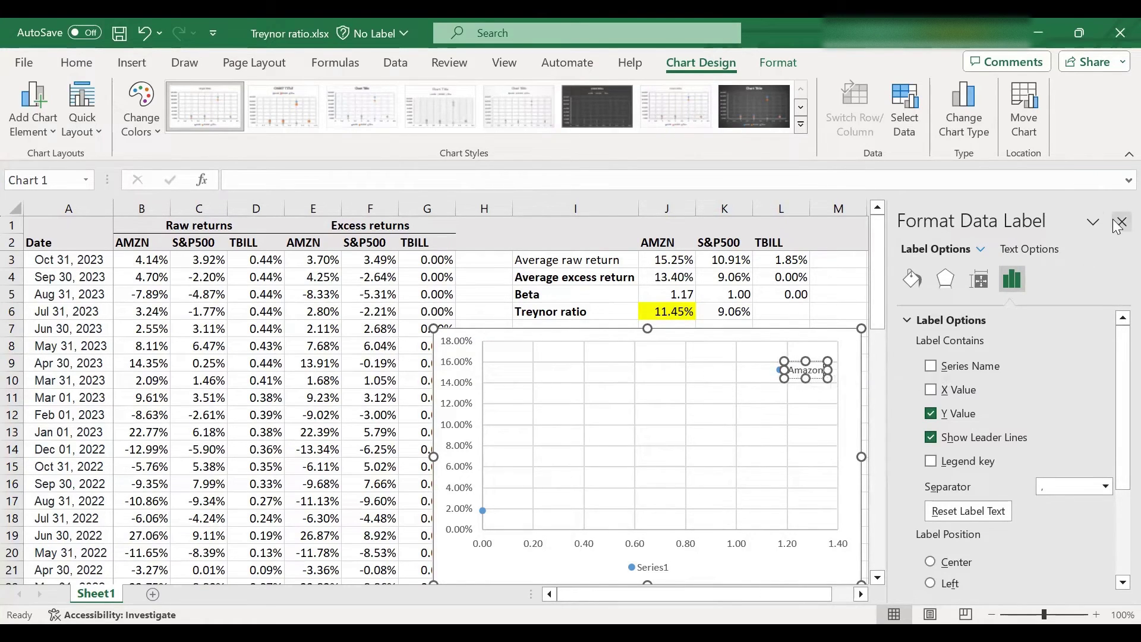
pyautogui.click(1122, 222)
pyautogui.click(670, 466)
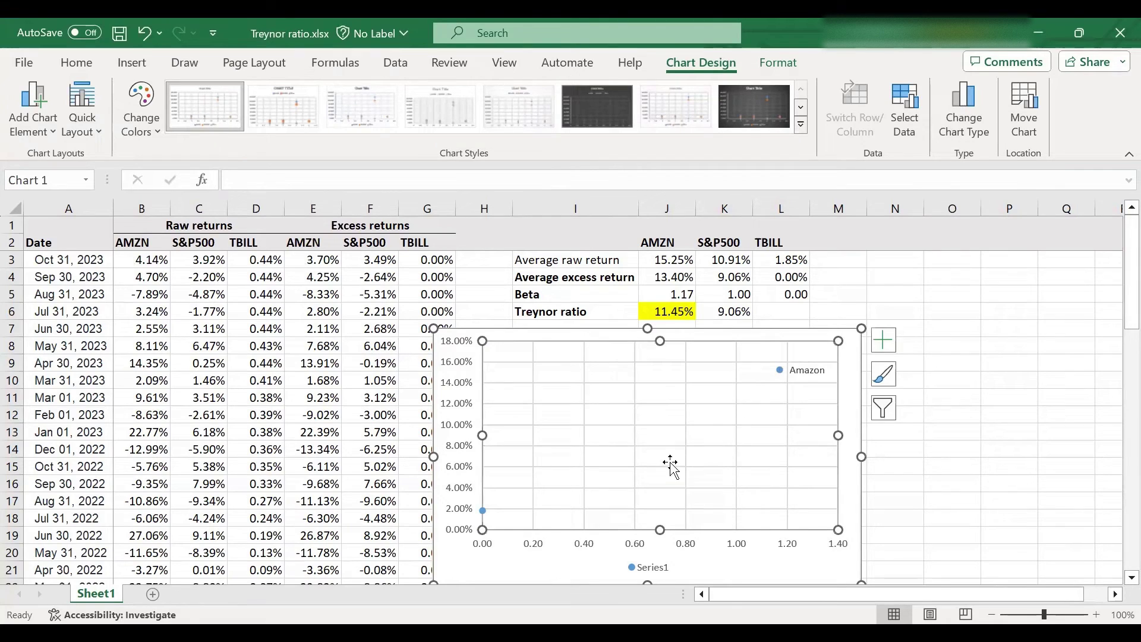
pyautogui.click(781, 371)
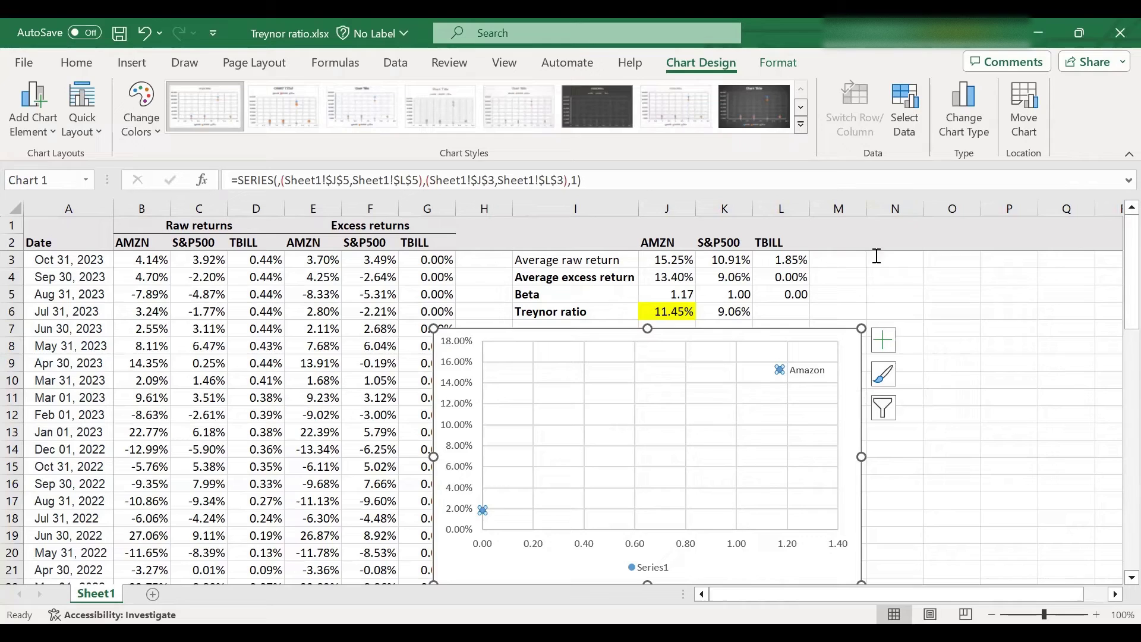
# Step: Add a linear trendline to the scatter chart
pyautogui.click(47, 133)
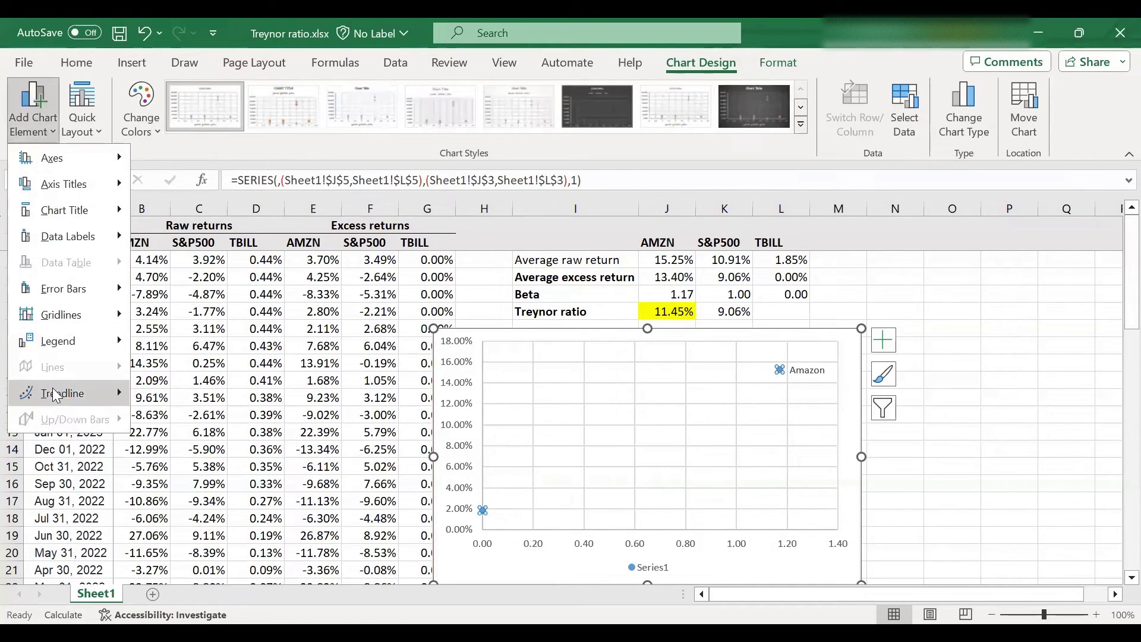
pyautogui.moveTo(55, 397)
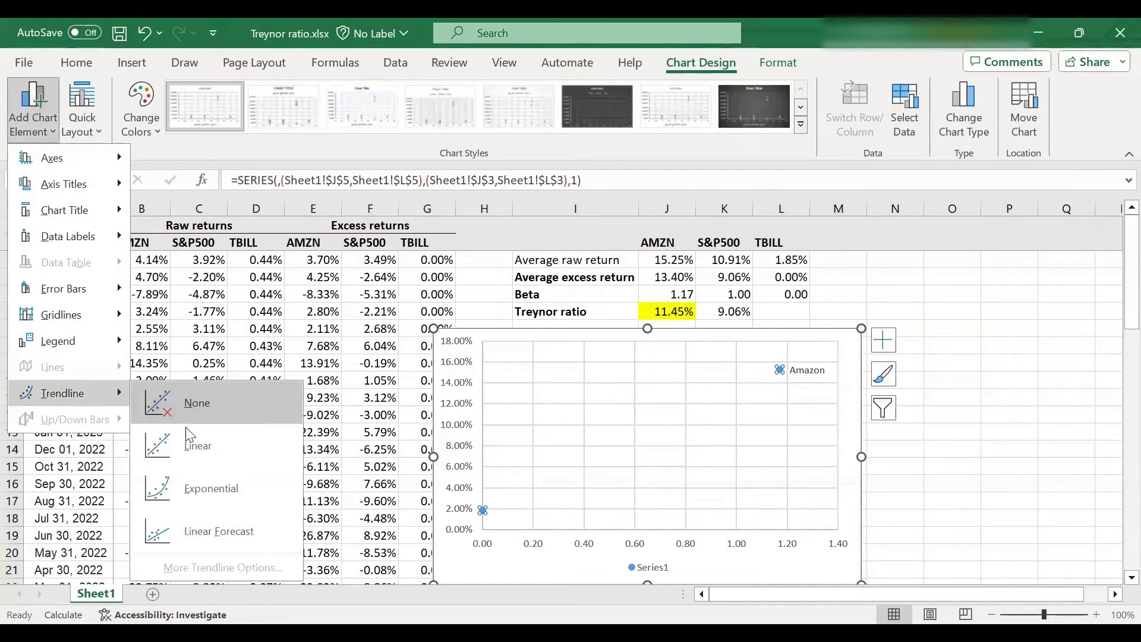
pyautogui.click(447, 491)
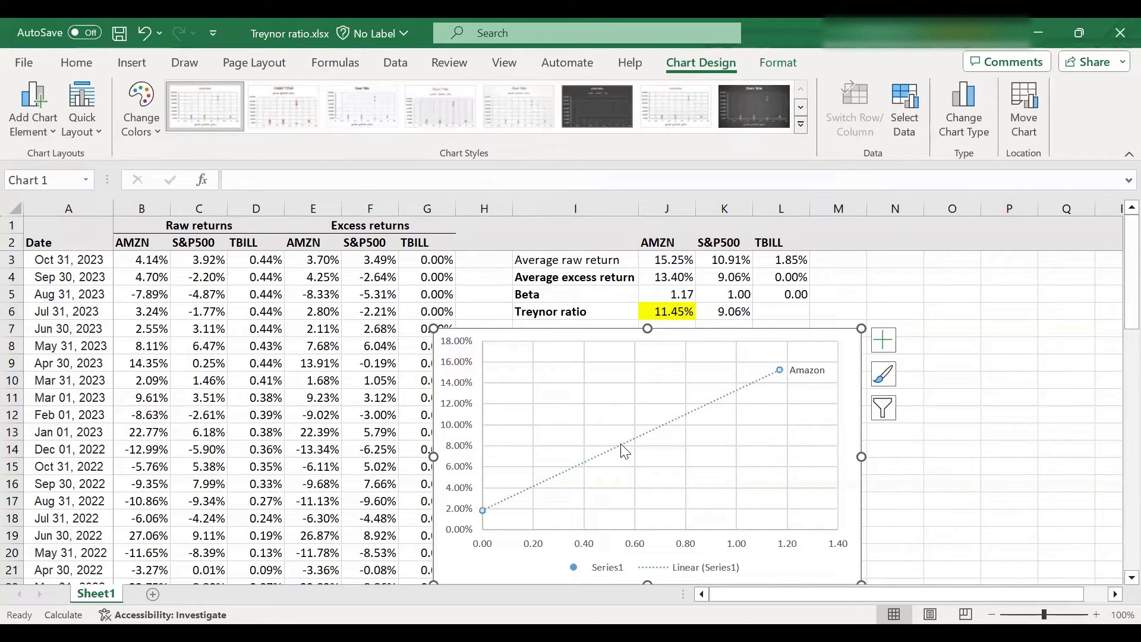
# Step: Set the trendline's forward forecast to 0.5 periods
pyautogui.rightClick(623, 445)
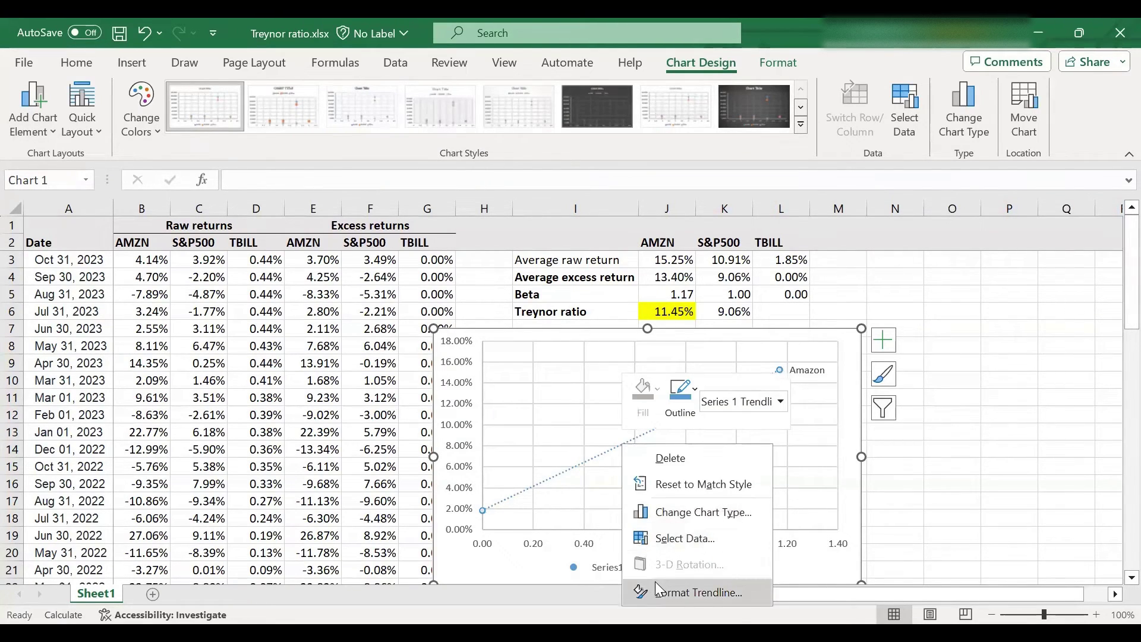
pyautogui.click(658, 590)
pyautogui.scroll(-2, 1013, 516)
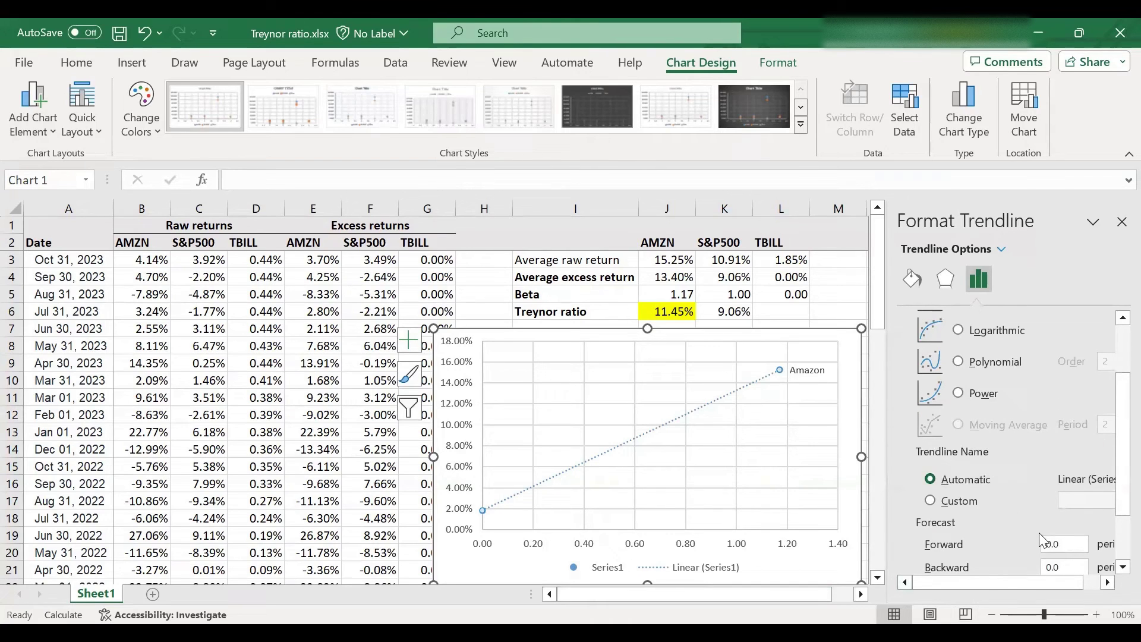
pyautogui.click(1063, 545)
pyautogui.press('BackSpace')
pyautogui.write('5')
pyautogui.press('Tab')
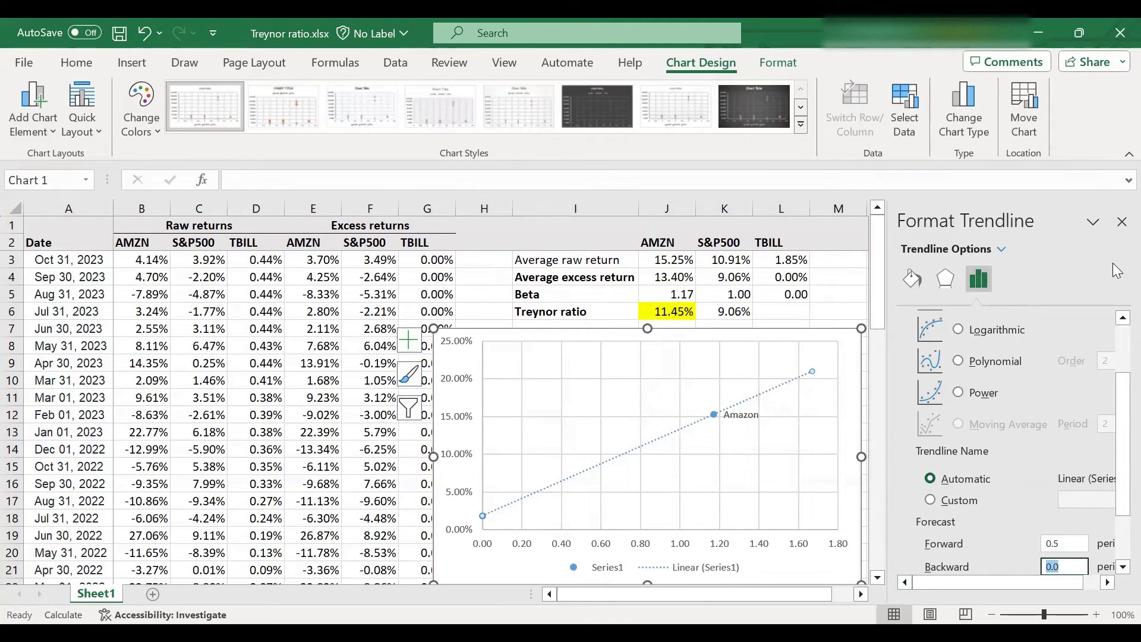
pyautogui.click(1122, 222)
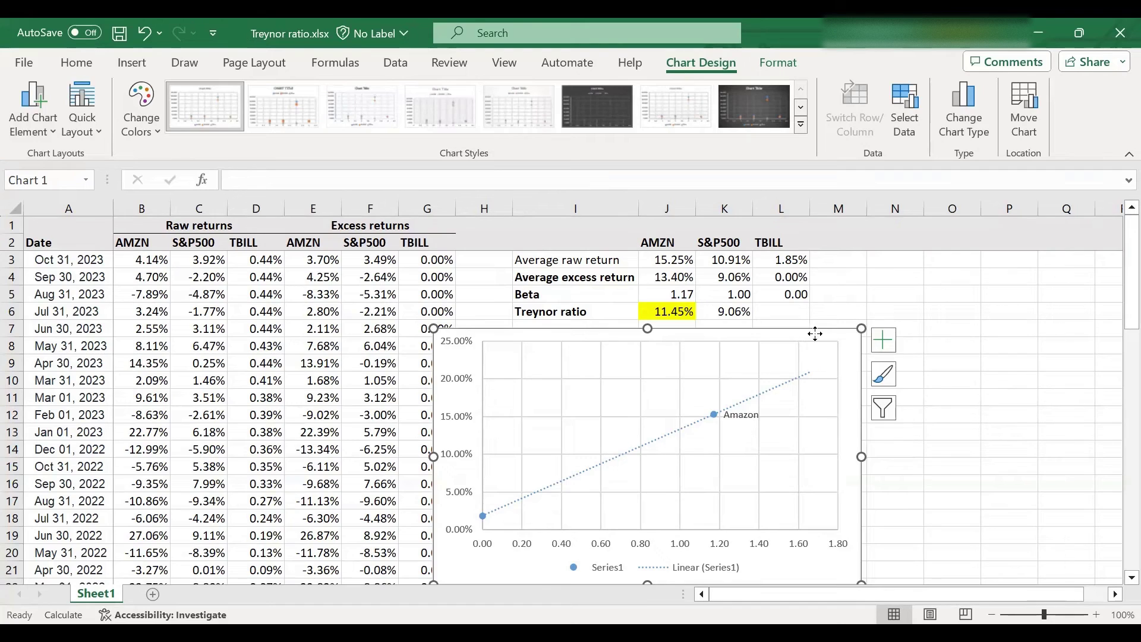
# Step: Shift the chart about 80 px right, then select the horizontal and vertical axis labels
pyautogui.moveTo(814, 332); pyautogui.dragTo(859, 333)
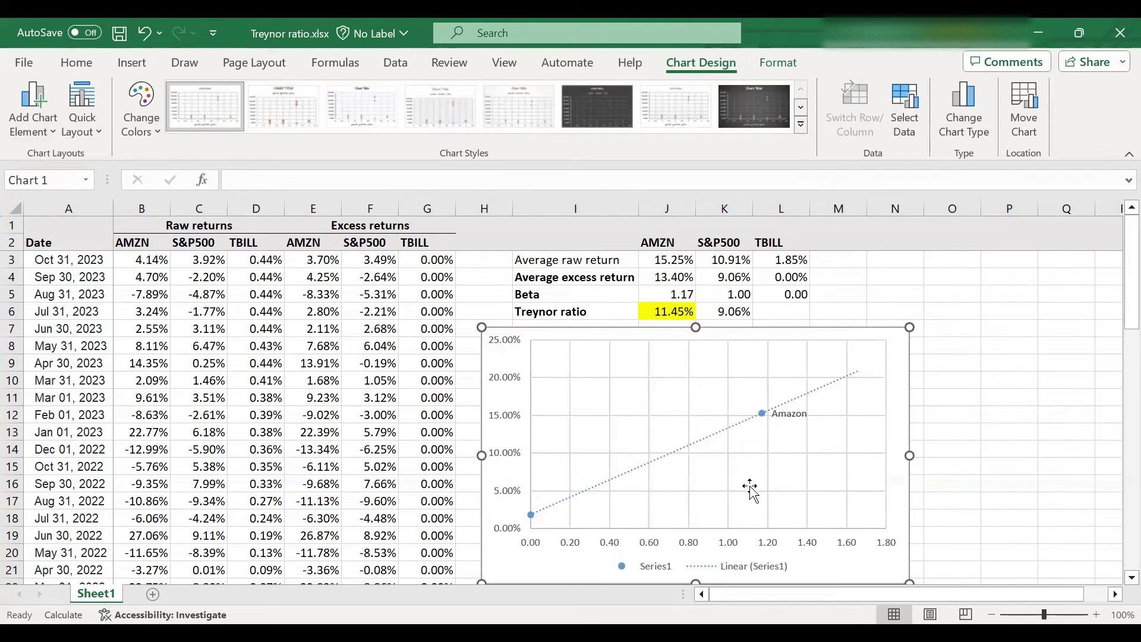
pyautogui.click(736, 546)
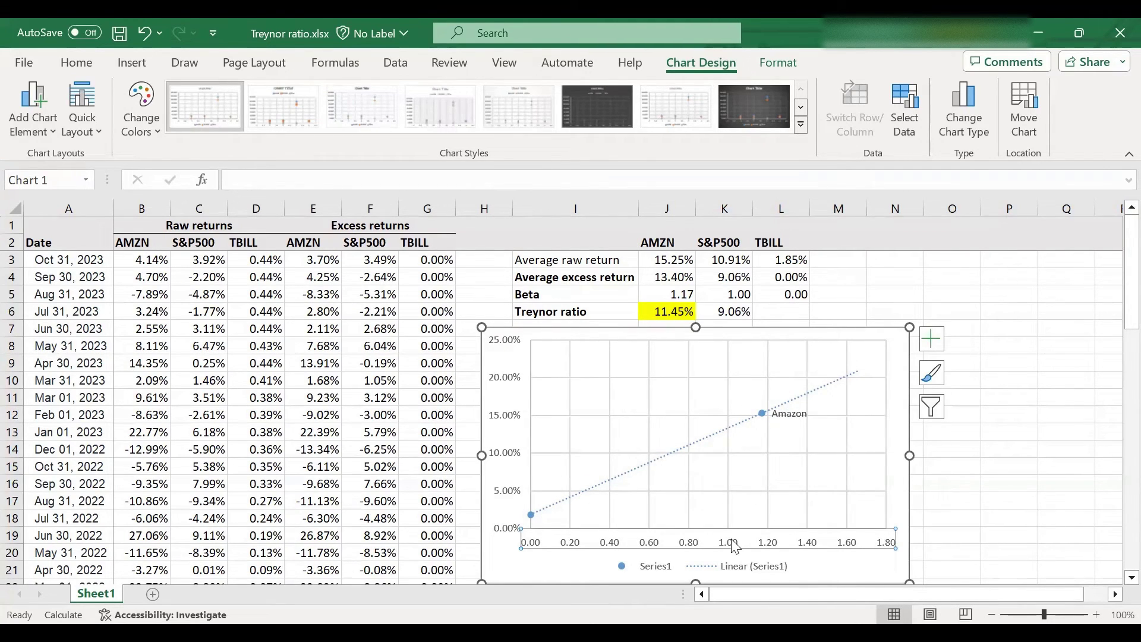
pyautogui.click(500, 421)
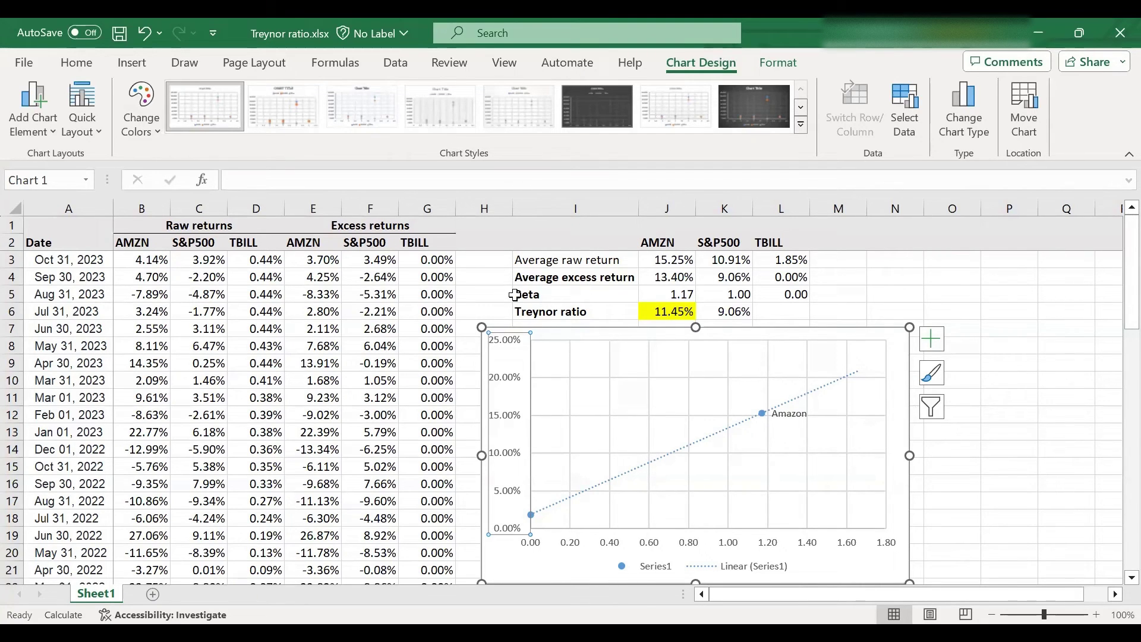
# Step: Add an S&P500 series with X =Sheet1!$K$5 (beta 1.00) and Y =Sheet1!$K$3 (10.91%)
pyautogui.click(907, 129)
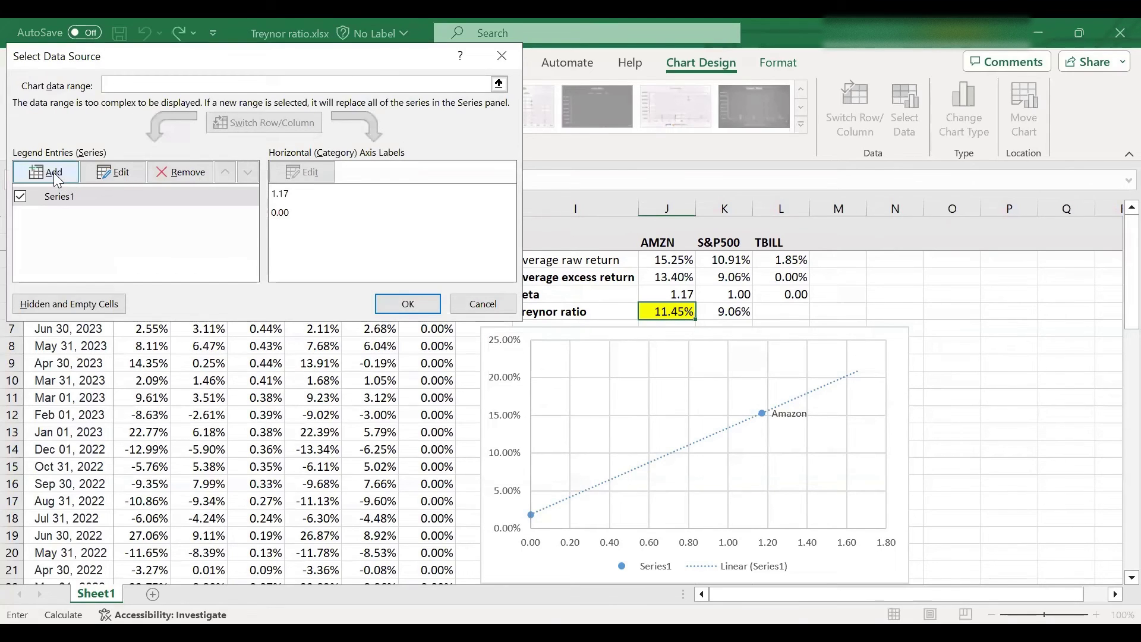
pyautogui.click(53, 173)
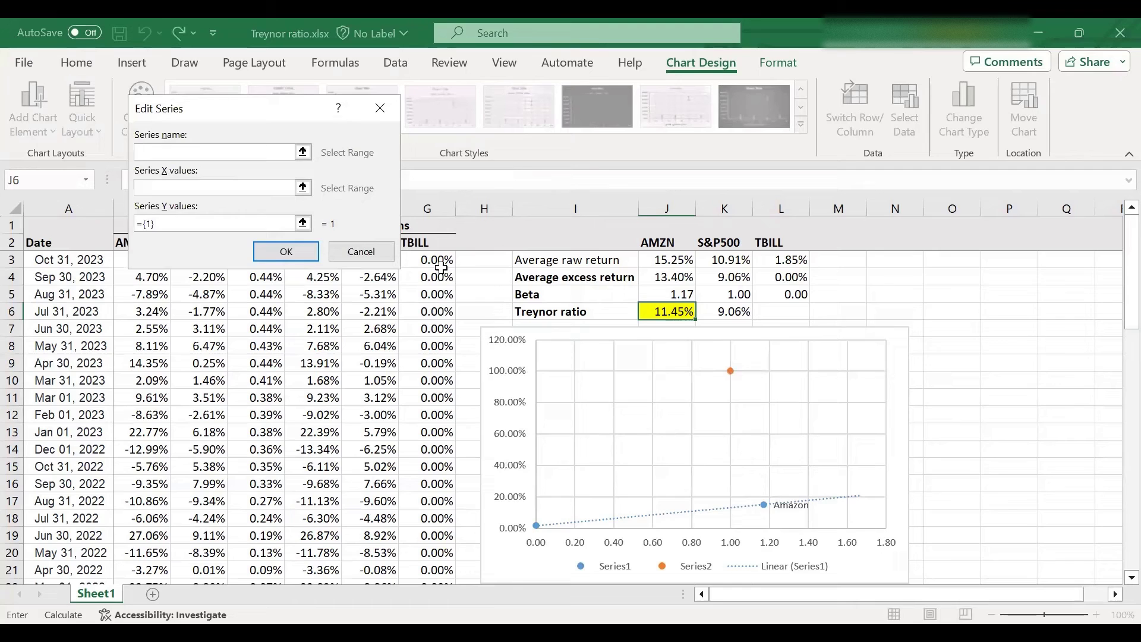
pyautogui.press('Tab')
pyautogui.click(726, 289)
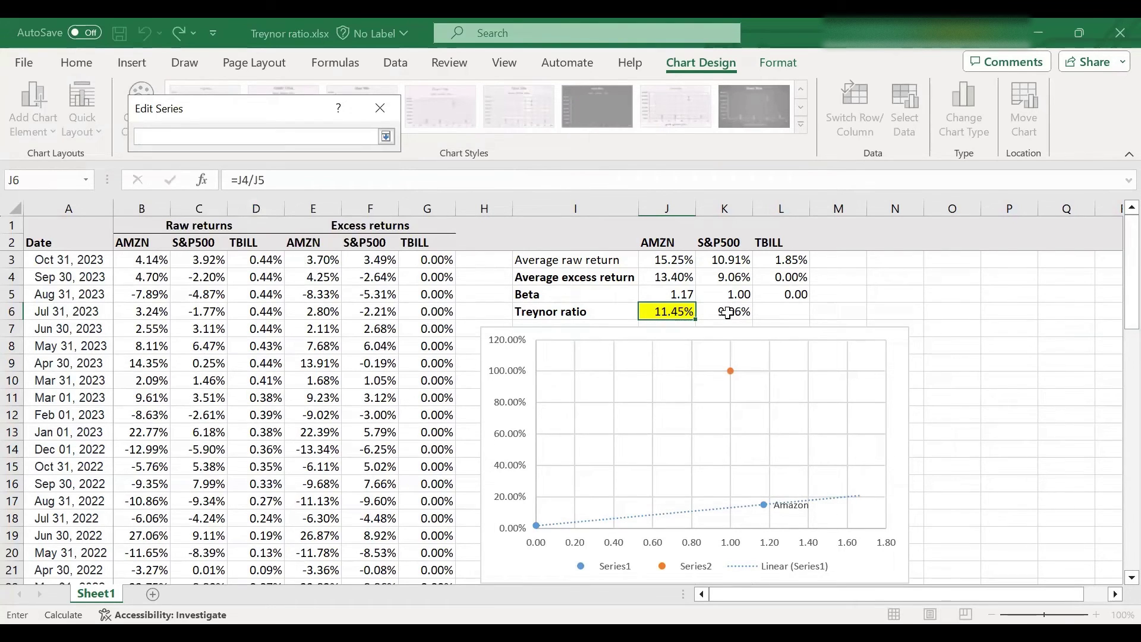
pyautogui.click(731, 293)
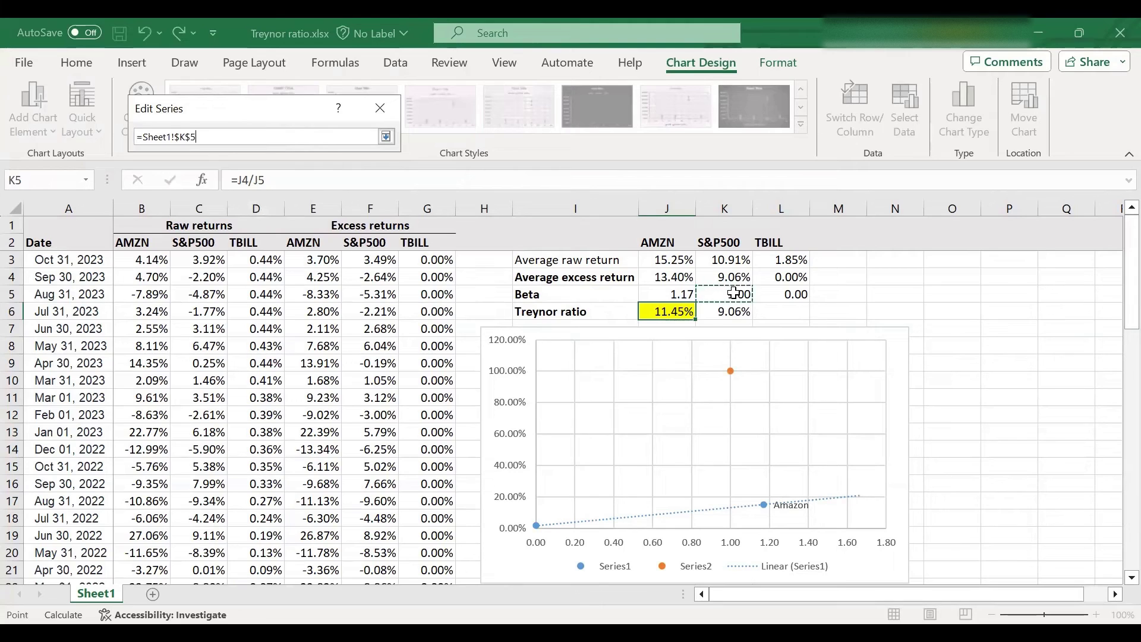
pyautogui.click(387, 138)
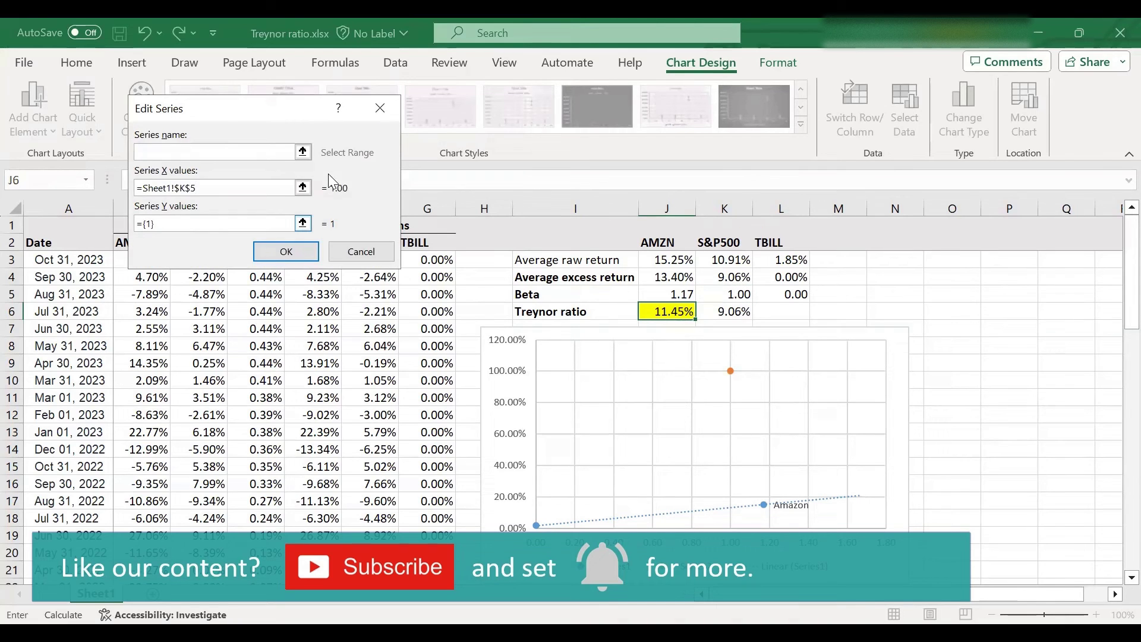
pyautogui.press('Tab')
pyautogui.click(735, 259)
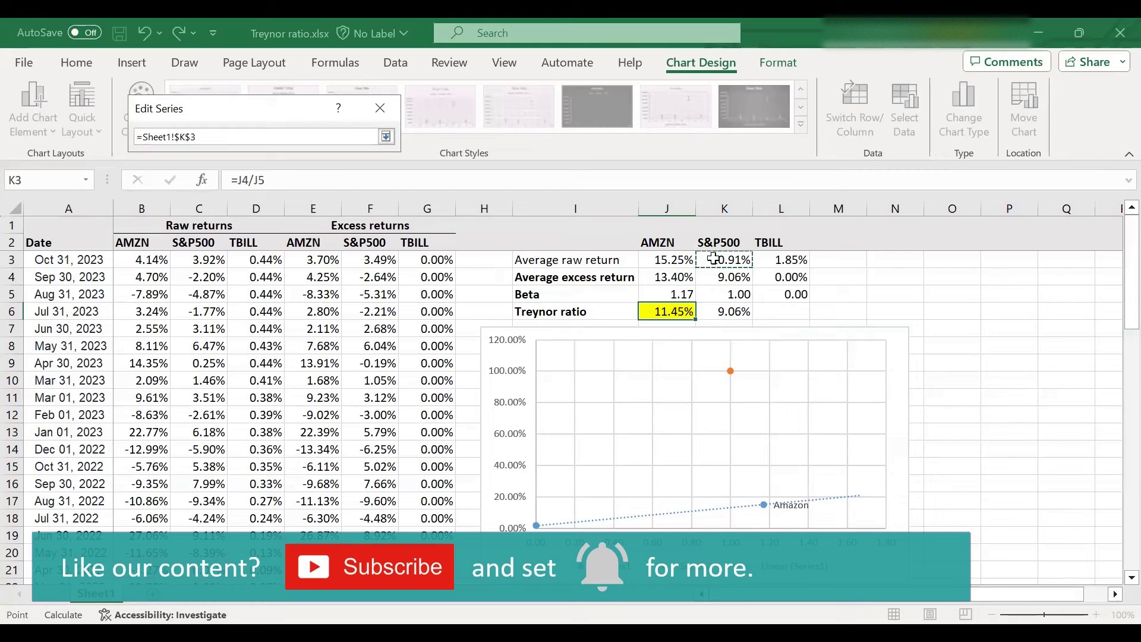
pyautogui.click(383, 138)
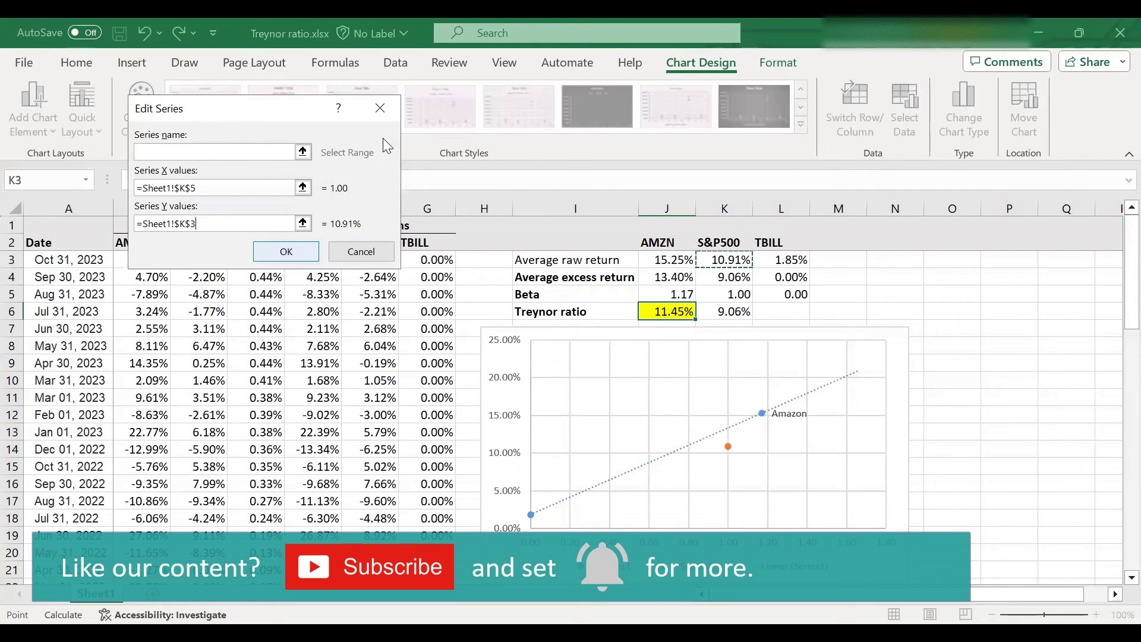
pyautogui.press('Return')
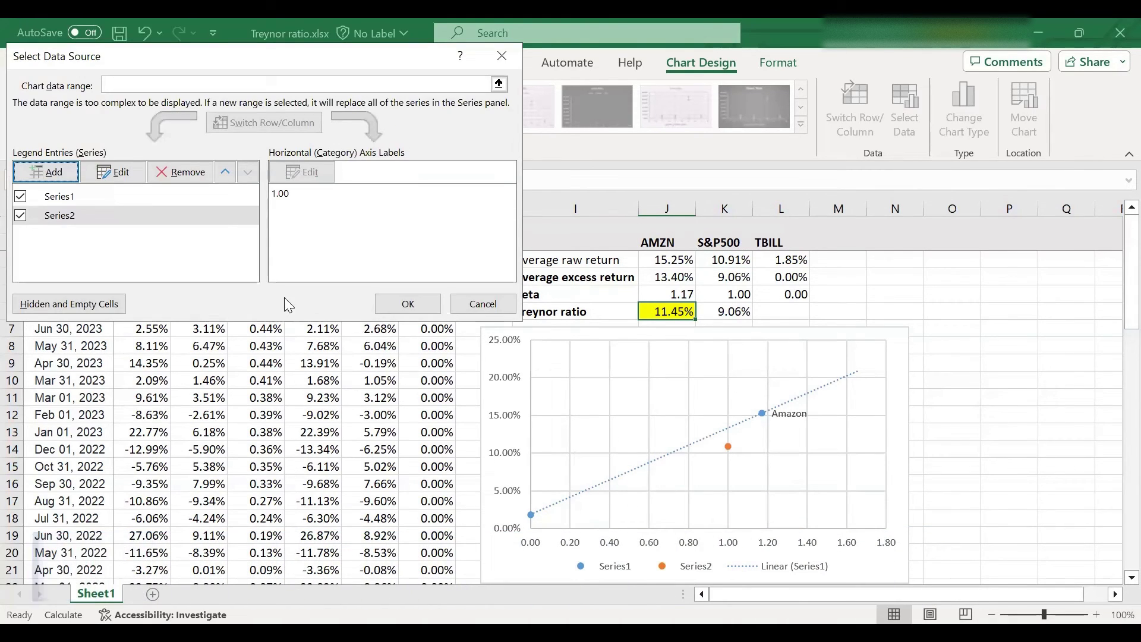
pyautogui.click(407, 304)
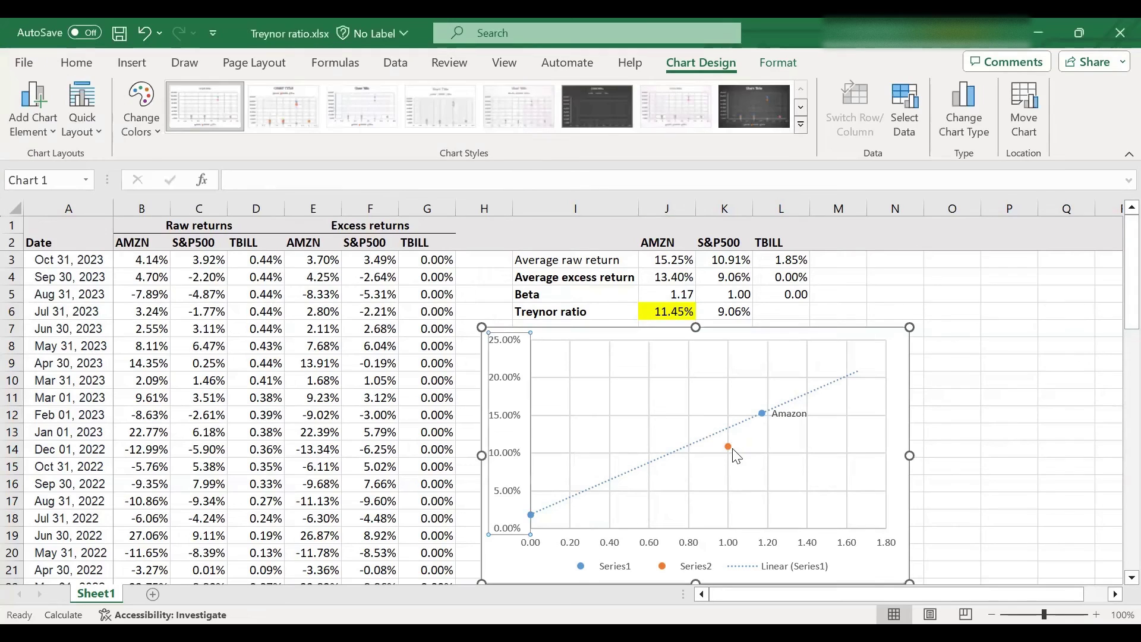
# Step: Add a data label to the orange S&P500 point and replace 10.91% with Market
pyautogui.click(729, 447)
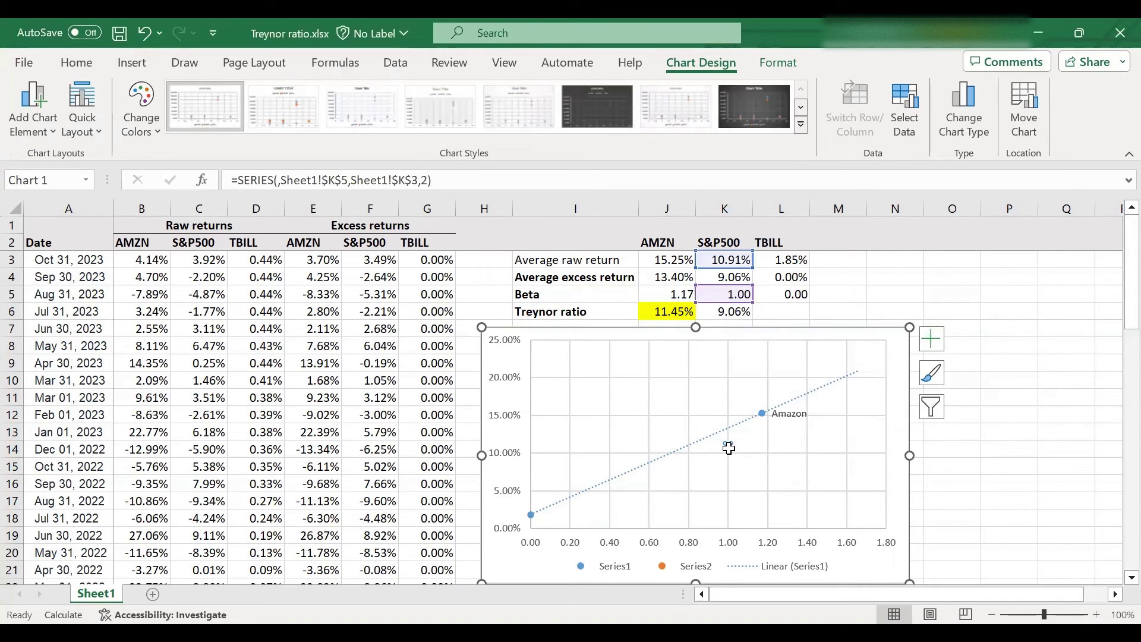
pyautogui.rightClick(729, 447)
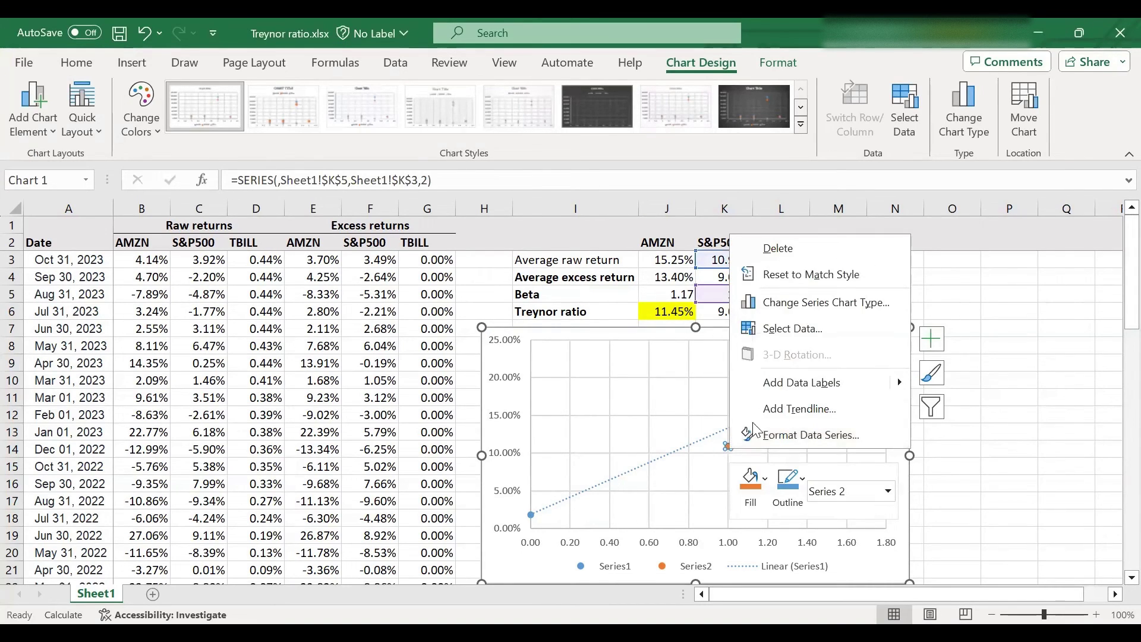
pyautogui.click(803, 383)
pyautogui.click(758, 451)
pyautogui.doubleClick(756, 450)
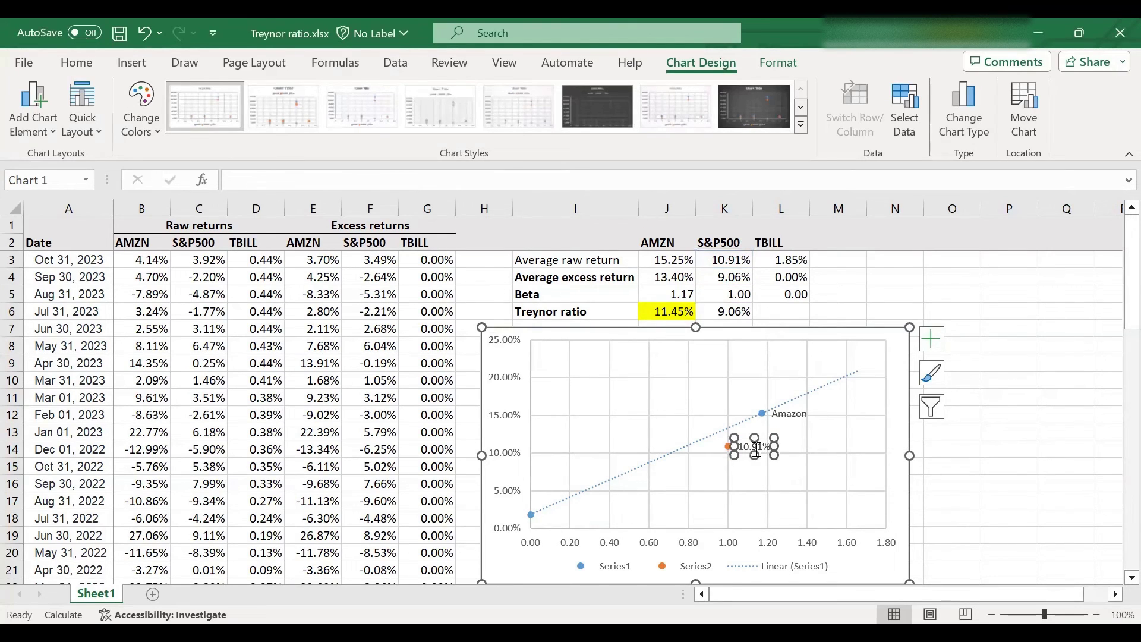
pyautogui.click(755, 448)
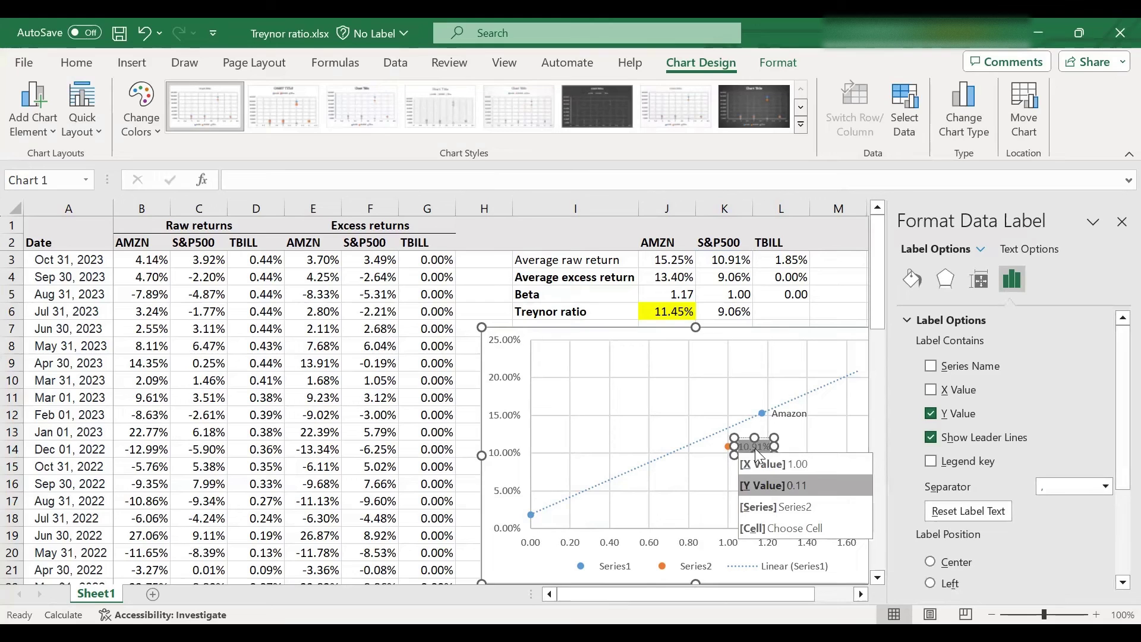
pyautogui.press('Delete')
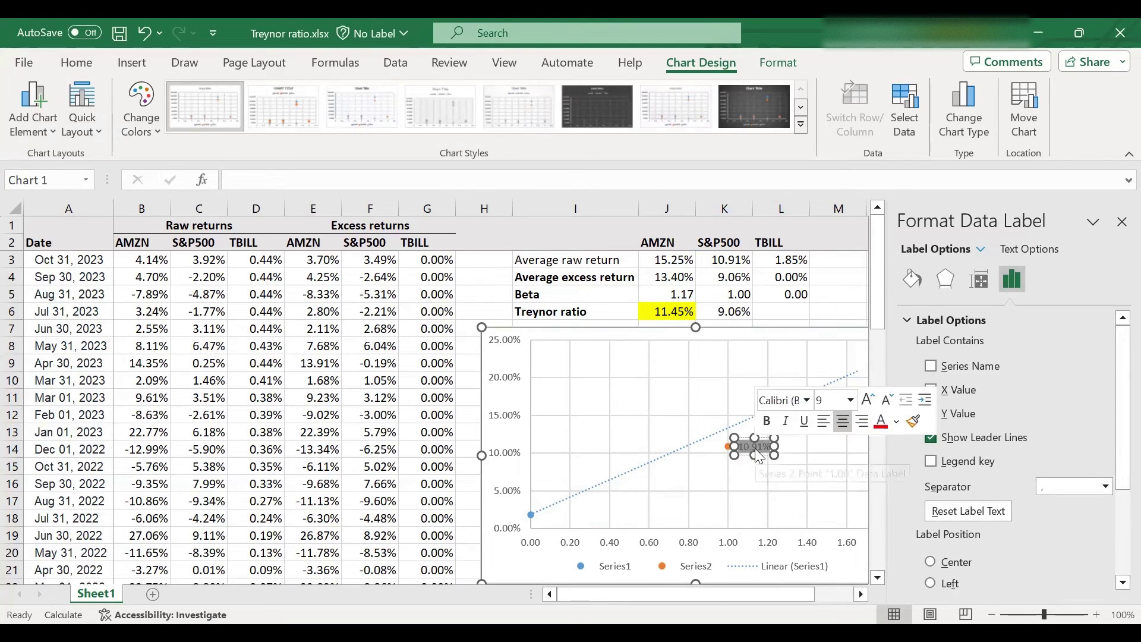
pyautogui.write('Marke')
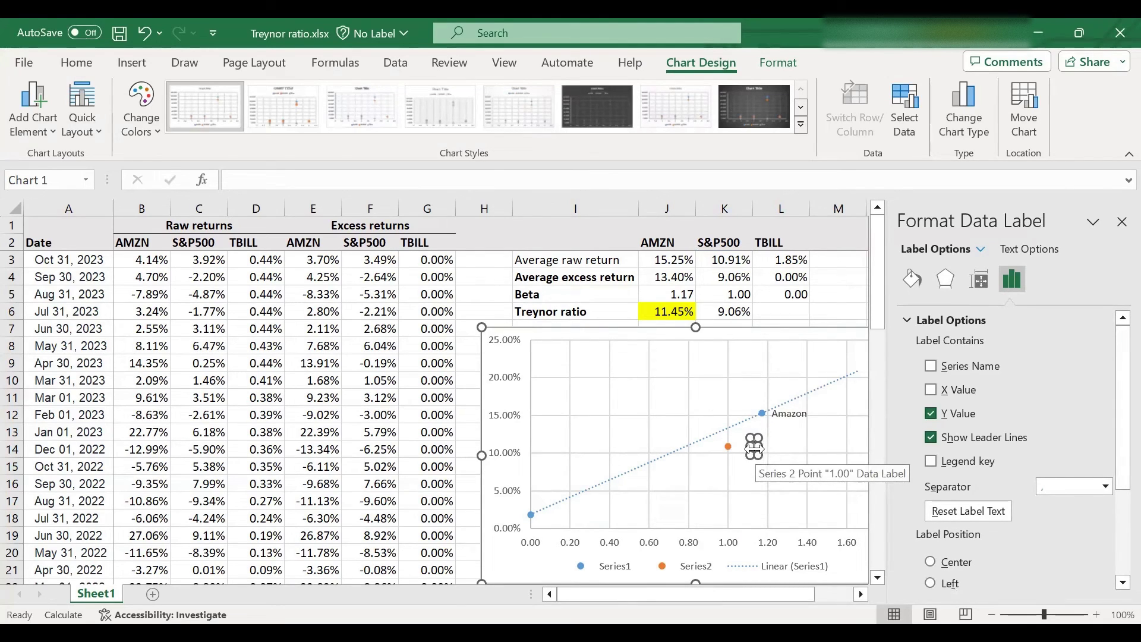
pyautogui.write('t')
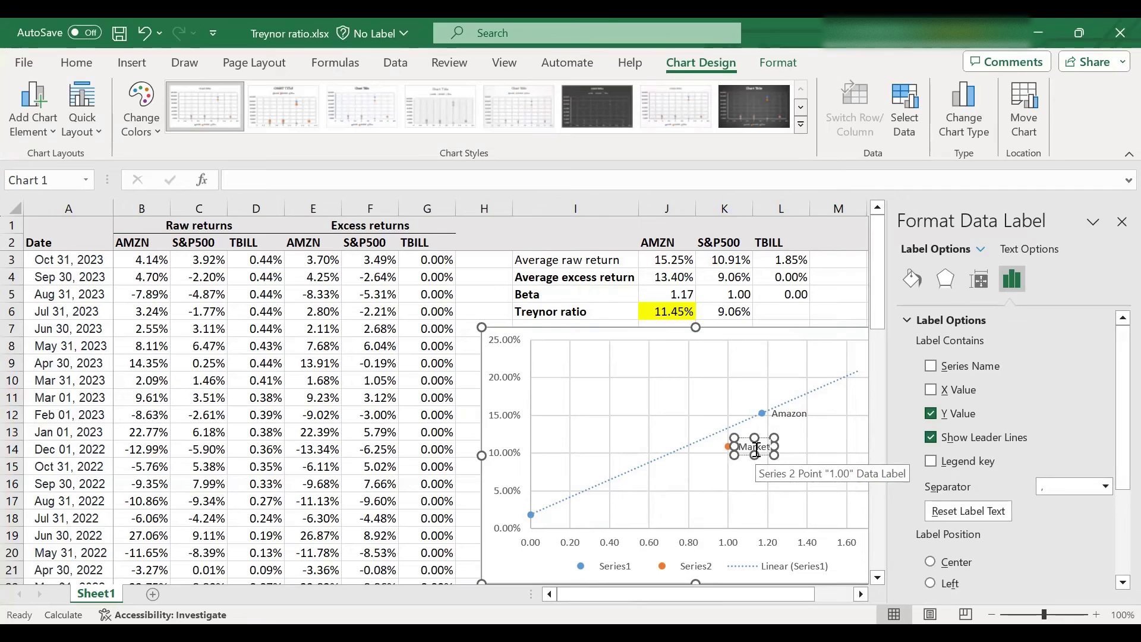
pyautogui.click(706, 472)
pyautogui.click(1121, 223)
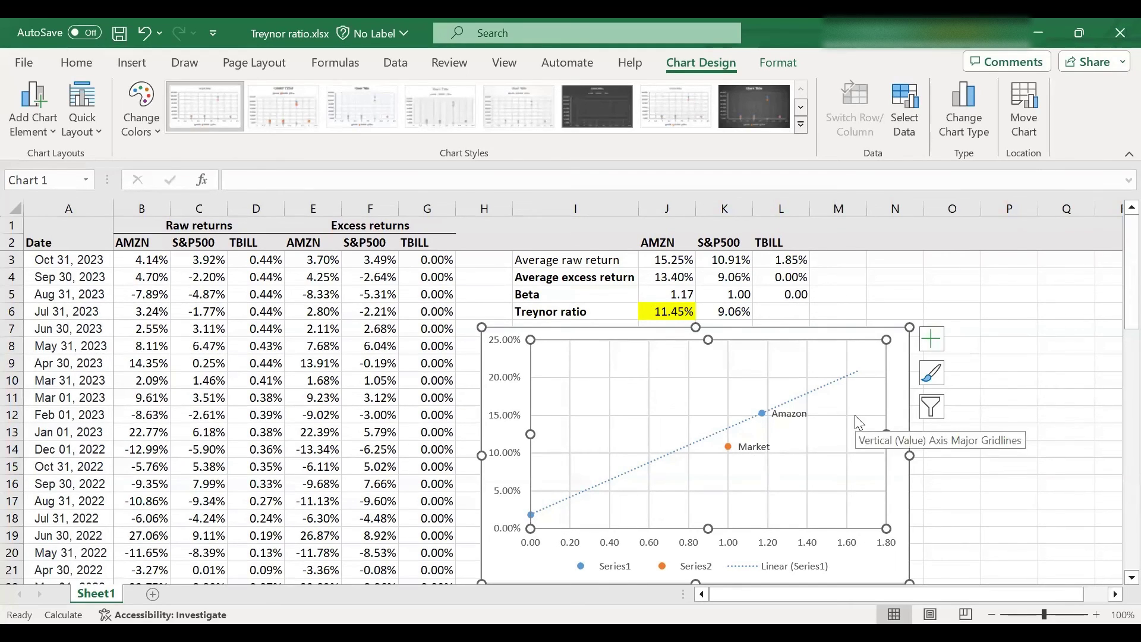
pyautogui.click(832, 396)
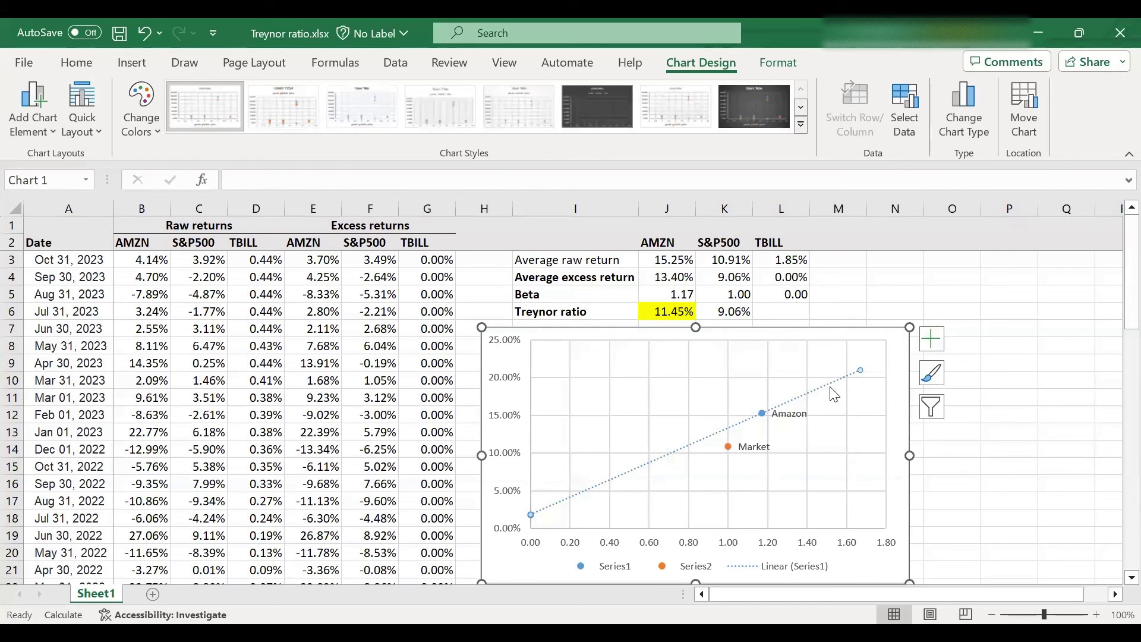